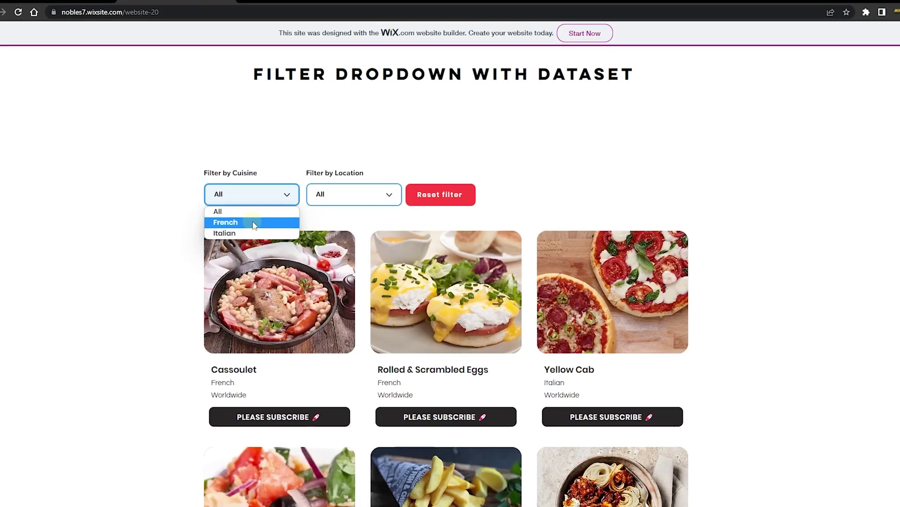
Step: Try the Cuisine dropdown, filter Location to London, then reset both filters
click(237, 223)
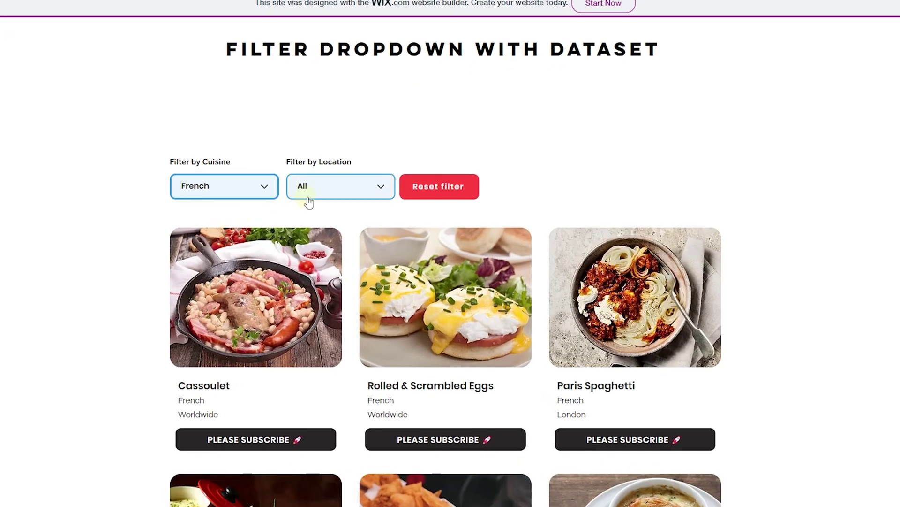
click(314, 189)
click(312, 215)
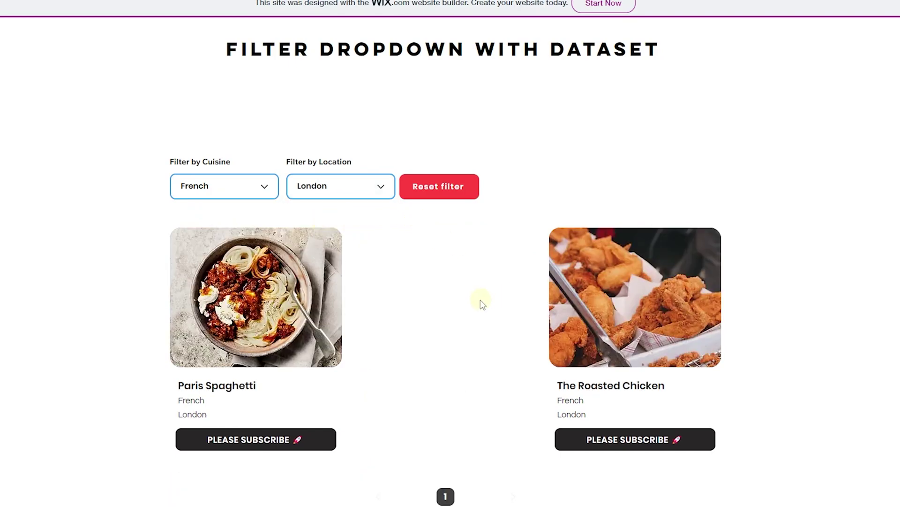
click(445, 199)
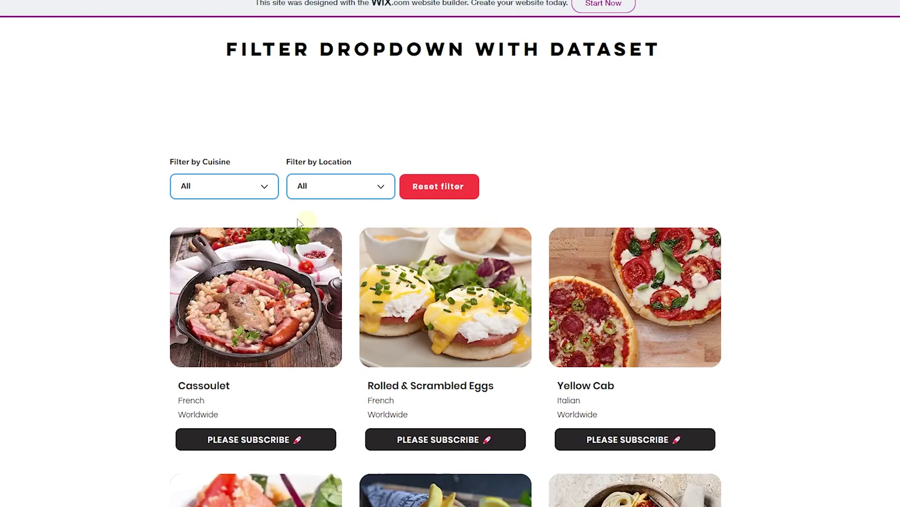
Step: Filter the dishes to French cuisine and scroll through the results
click(221, 188)
click(221, 216)
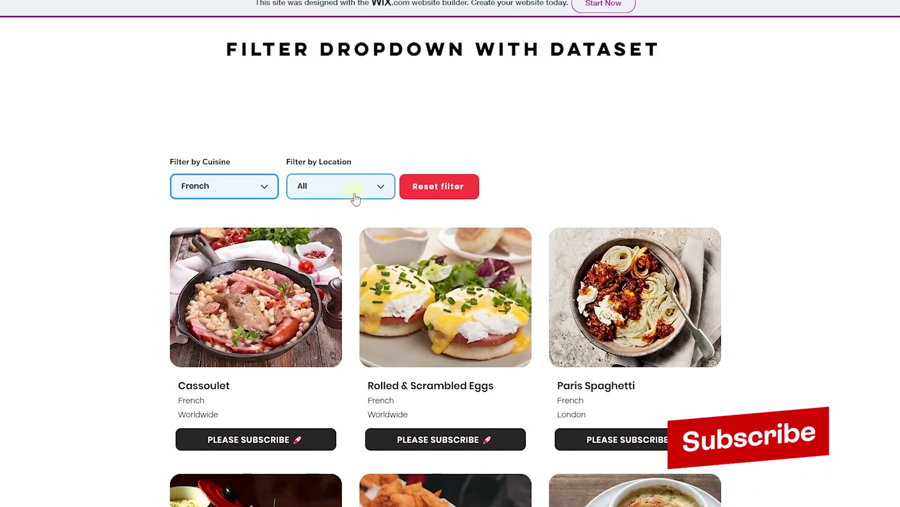
scroll(355, 258, down, 6)
scroll(345, 226, up, 6)
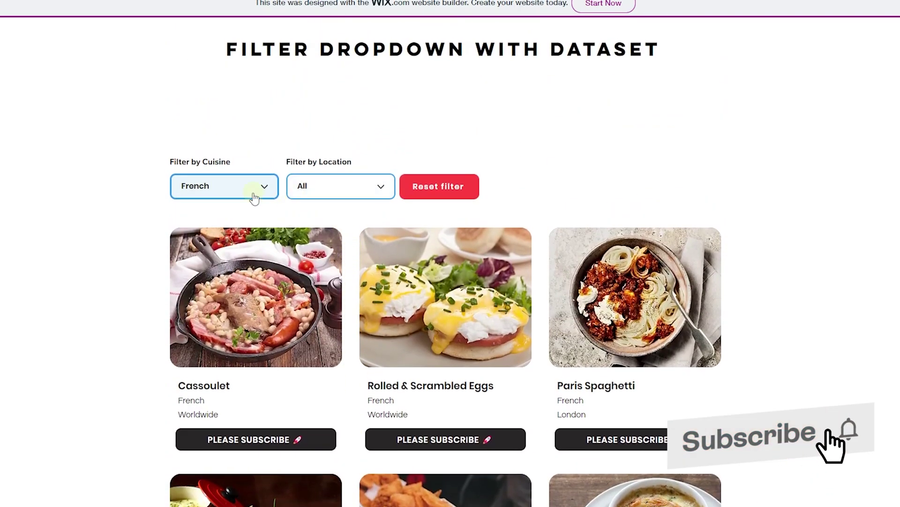
Step: Set Cuisine back to All, then filter Location to London and then Worldwide
click(254, 197)
click(237, 204)
click(351, 192)
click(328, 215)
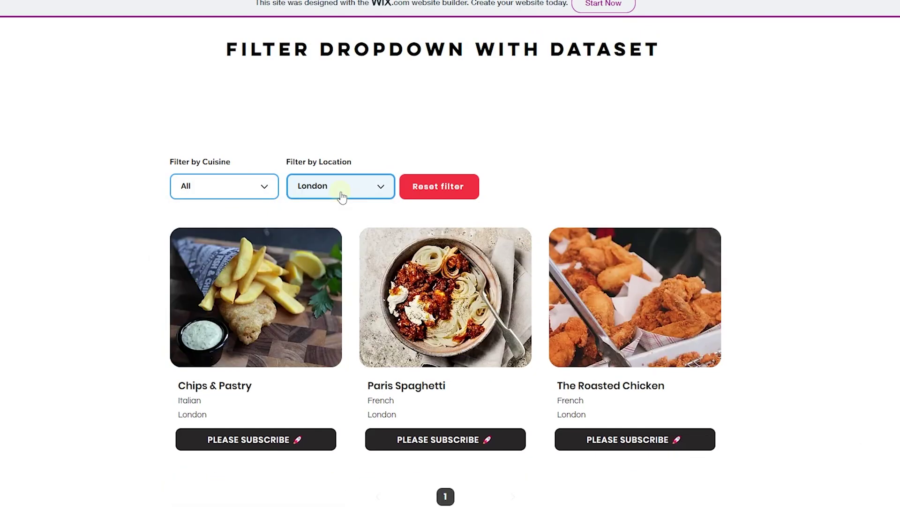
click(342, 196)
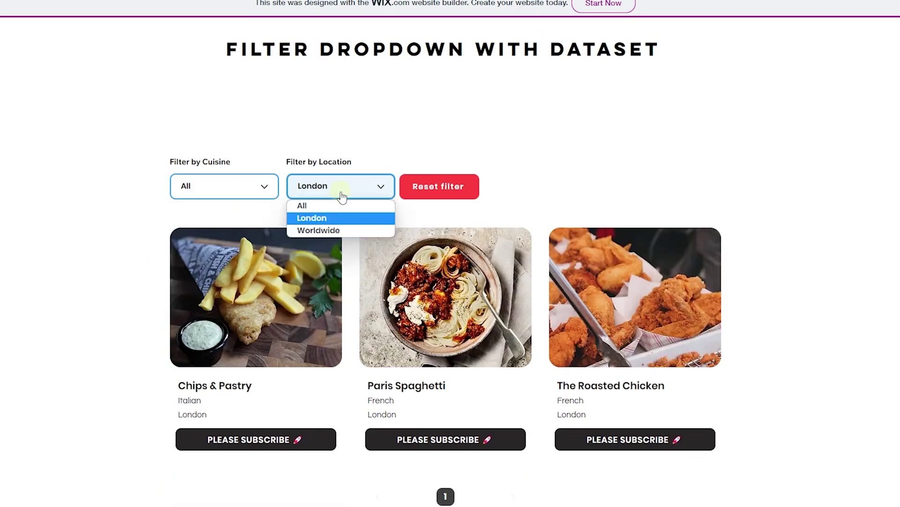
click(329, 230)
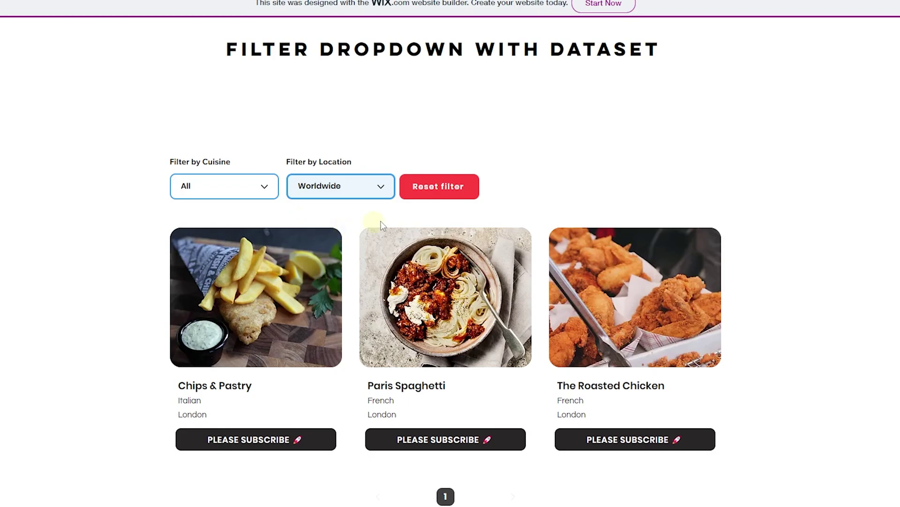
click(464, 192)
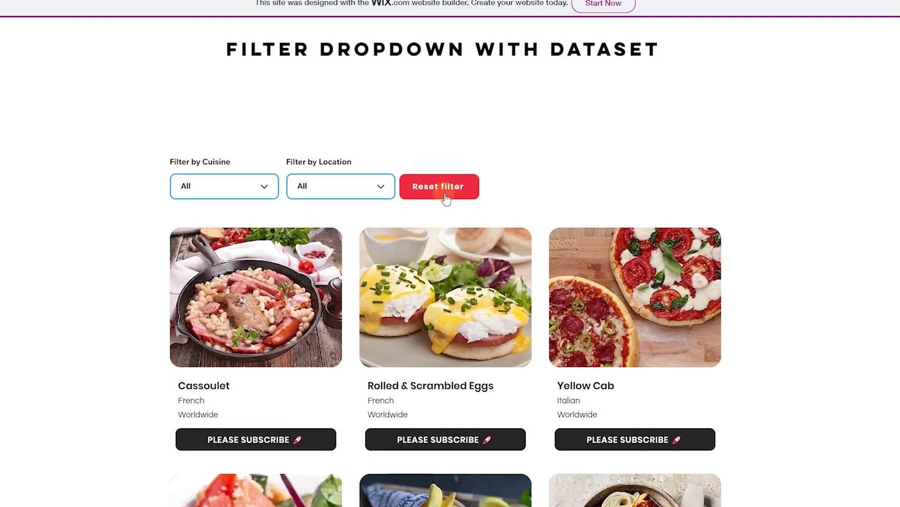
Step: Filter Location to London again, then reset the filters to show all dishes
click(348, 192)
click(331, 216)
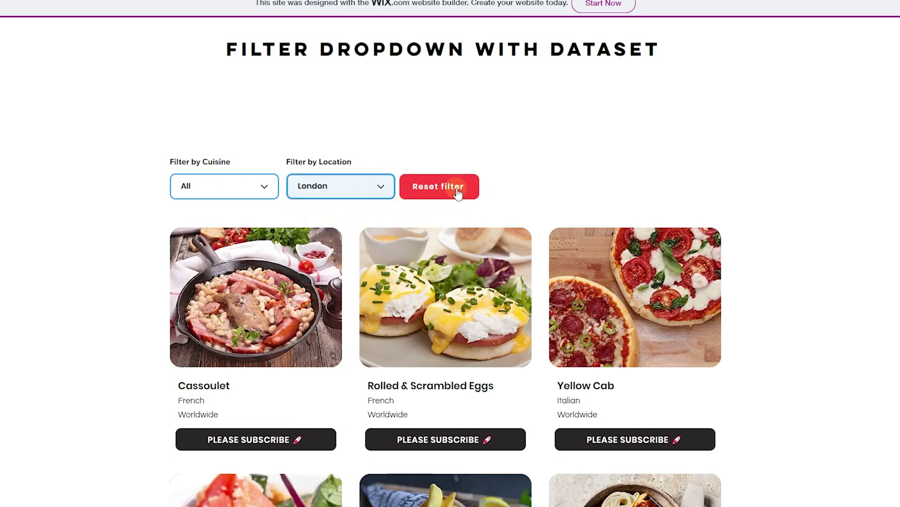
click(457, 190)
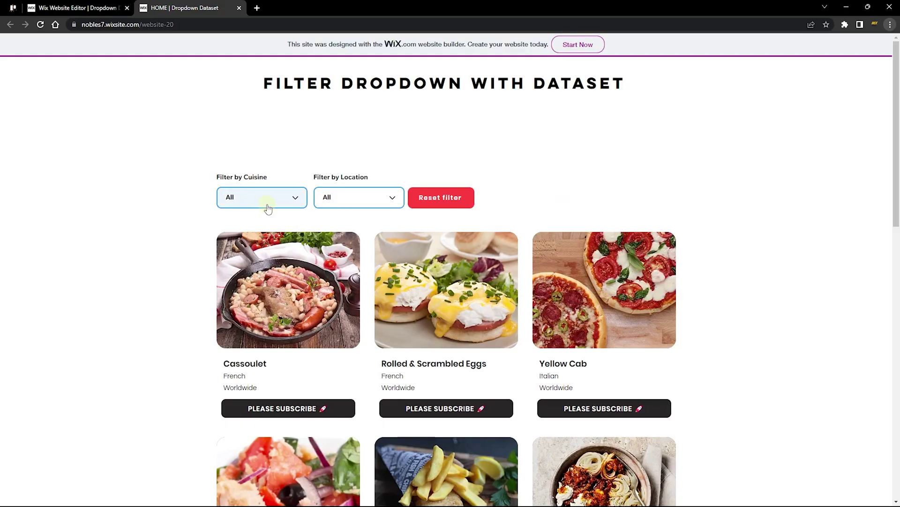
Step: Filter to French cuisine in Worldwide locations and scroll the four resulting dishes
click(266, 206)
click(270, 224)
click(348, 199)
click(354, 234)
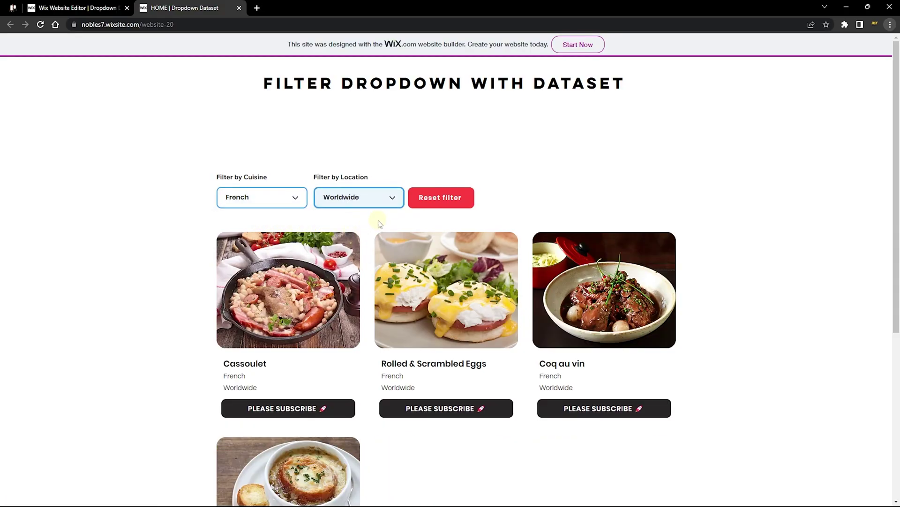
scroll(380, 224, down, 1)
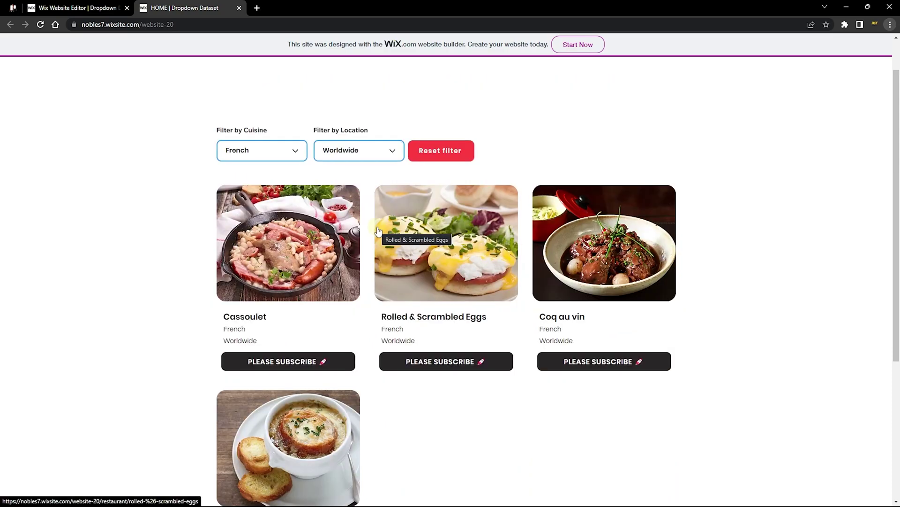
scroll(380, 248, down, 3)
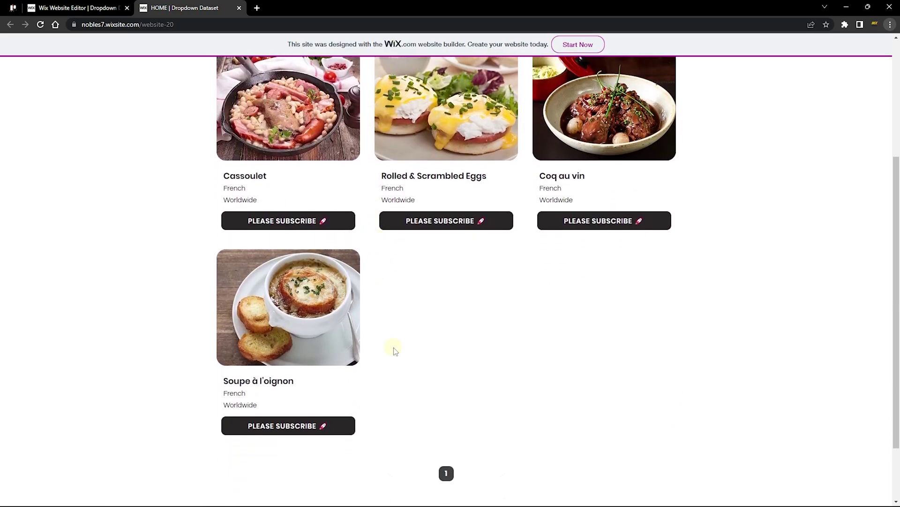
scroll(394, 349, up, 4)
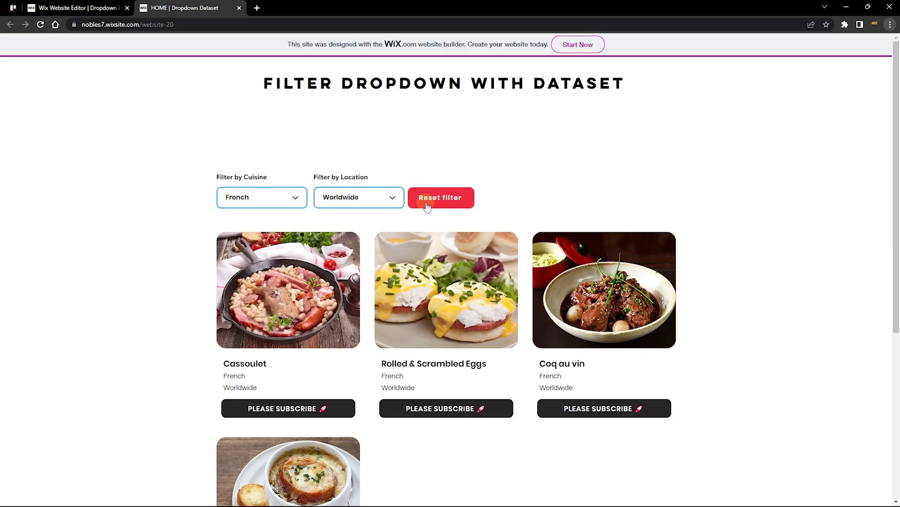
Step: Switch to the Wix Editor HOME page holding only the 'Filter Dropdown With Dataset' title
click(438, 197)
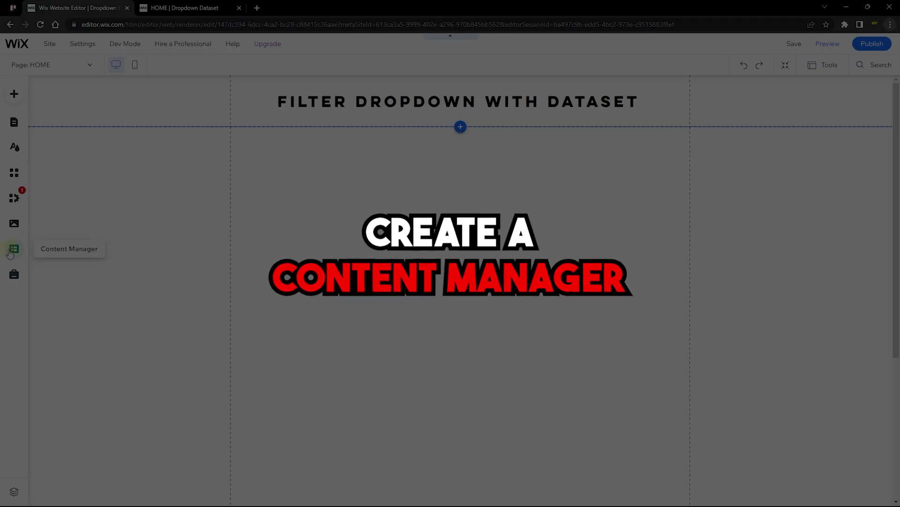
Step: Open the CMS Content Manager's Collections list showing the Restaurant collection
click(13, 250)
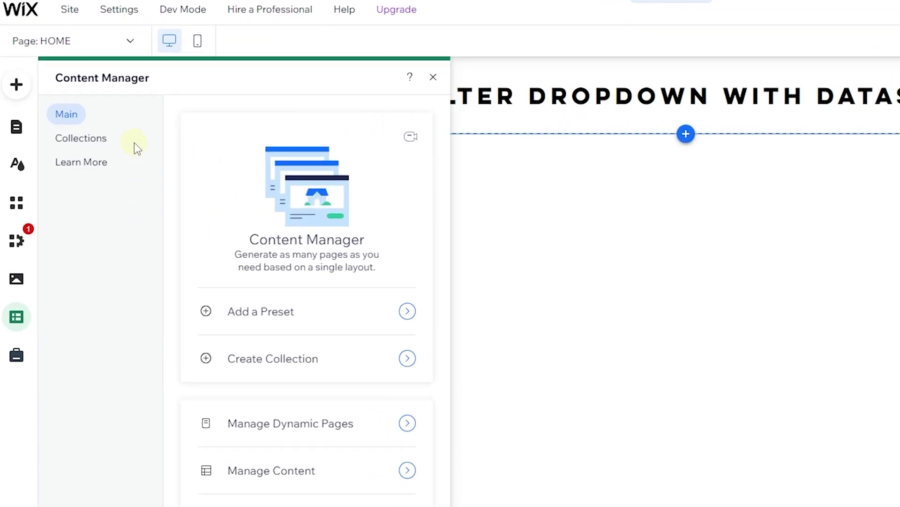
click(77, 147)
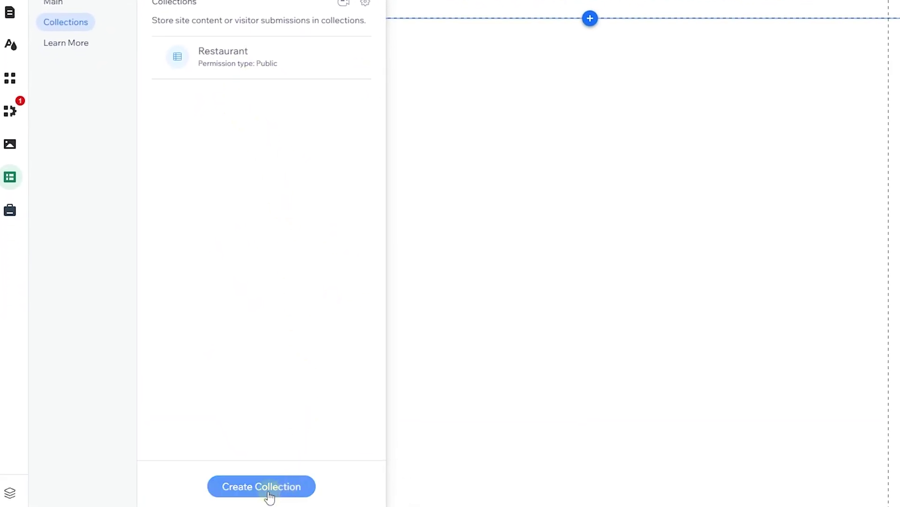
Step: Start a new collection, then close the form without creating it
click(252, 489)
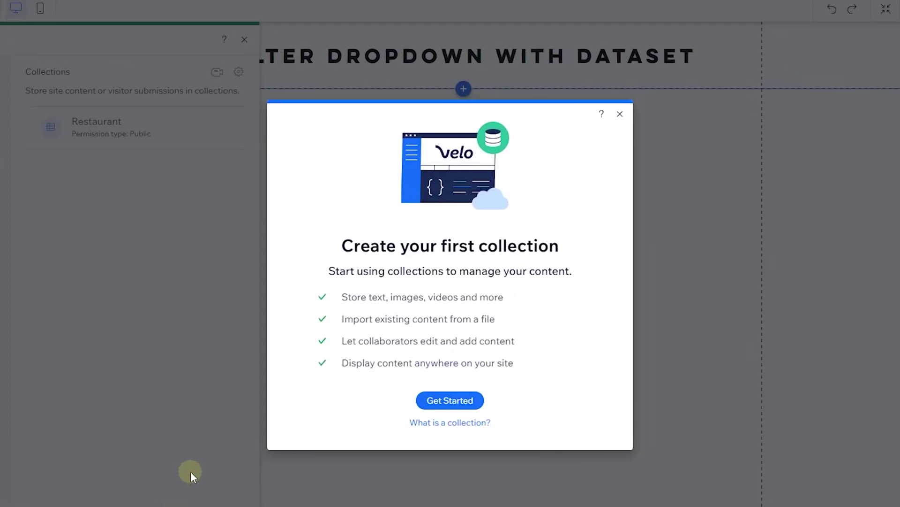
click(498, 375)
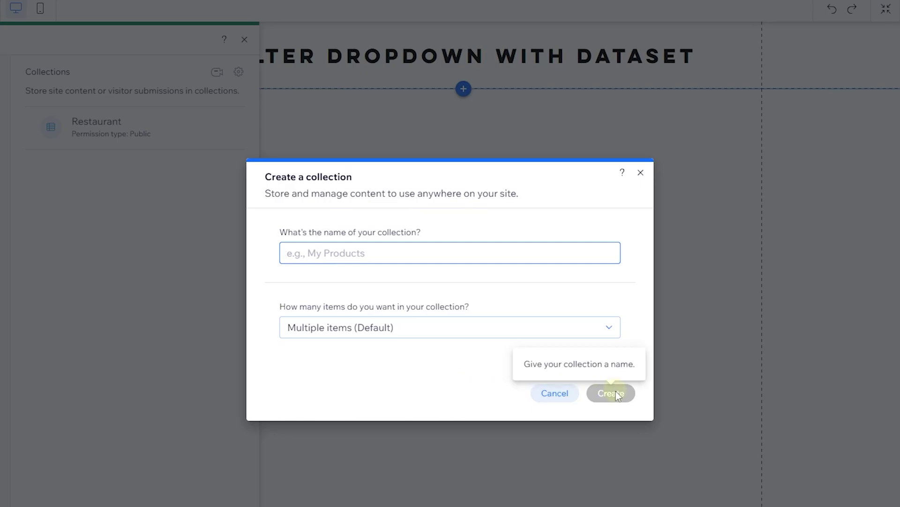
click(641, 173)
Step: Open the Restaurant collection's 12 dish items after dismissing its options menu
click(222, 136)
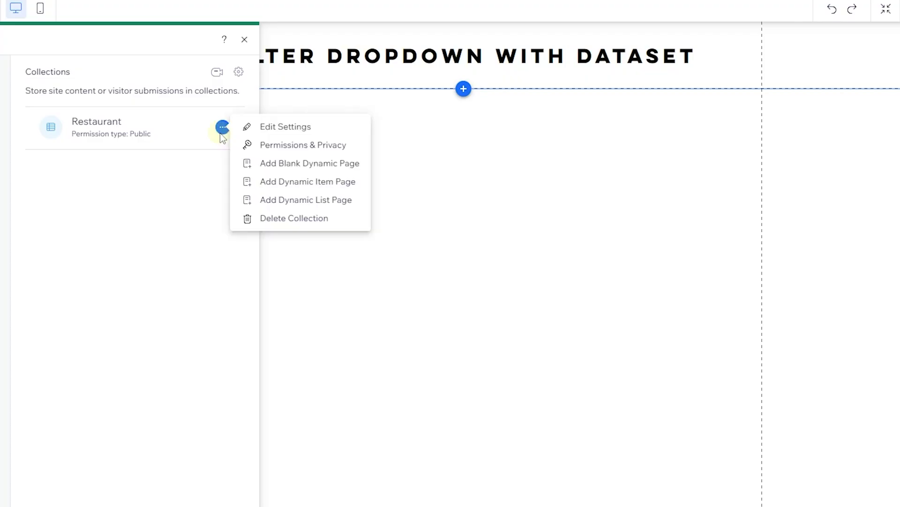
click(112, 127)
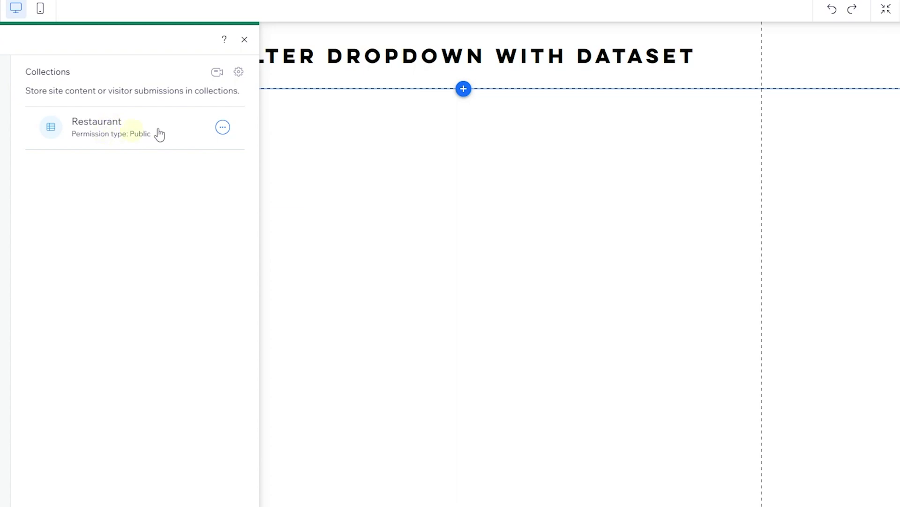
click(106, 124)
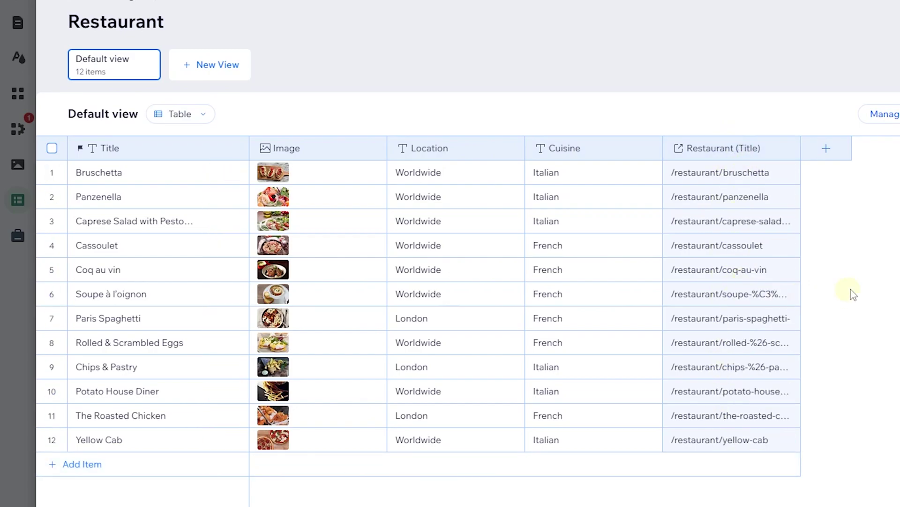
Step: Start a new Text field in Restaurant, discard it, and close the full-screen collection view
key(Tab)
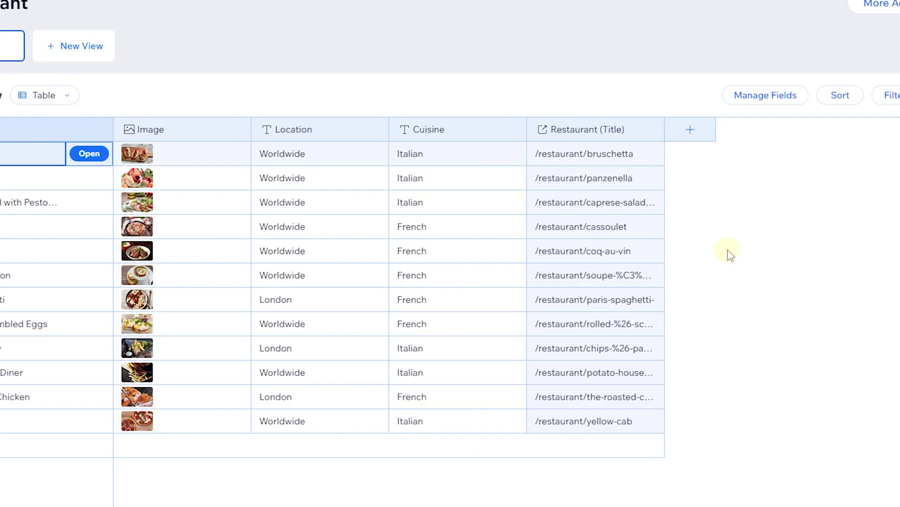
click(690, 130)
click(373, 186)
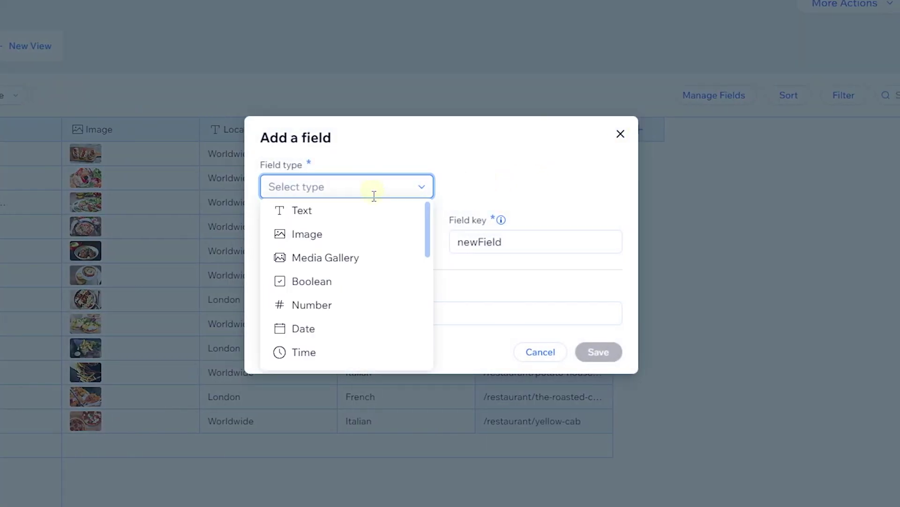
click(349, 217)
click(376, 232)
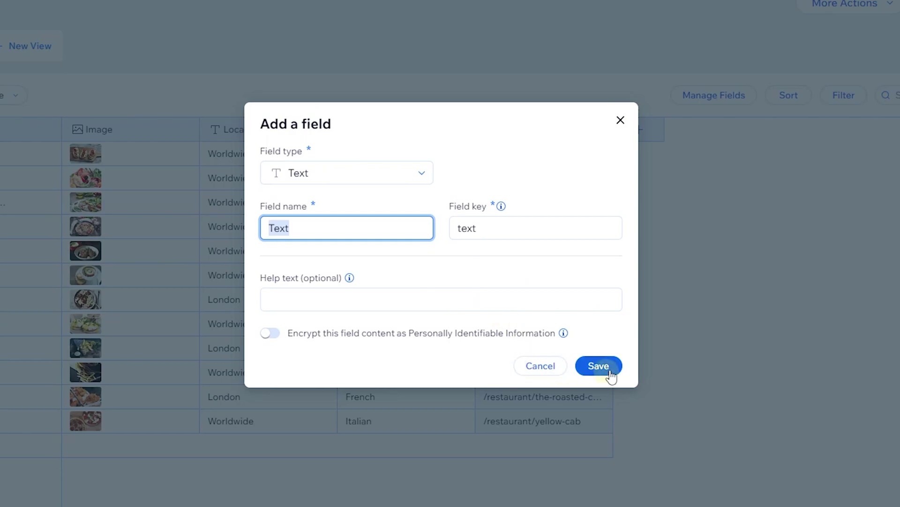
click(621, 120)
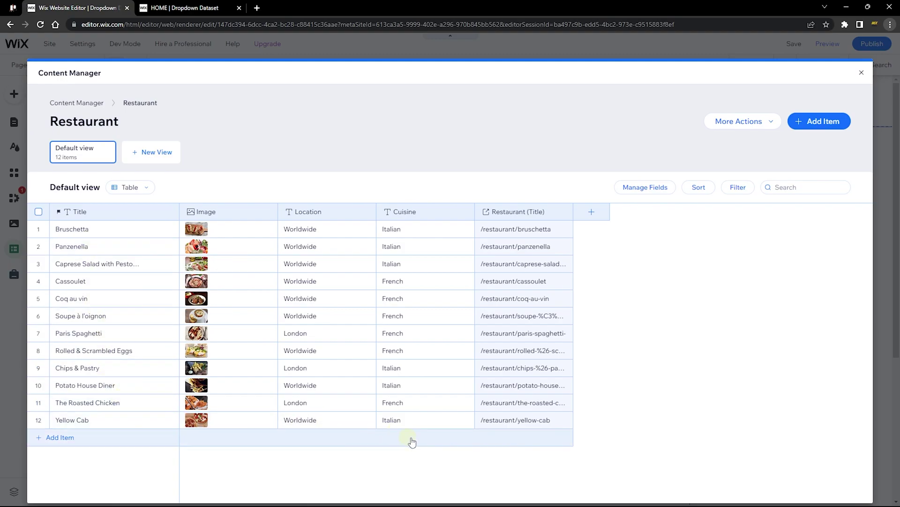
click(864, 74)
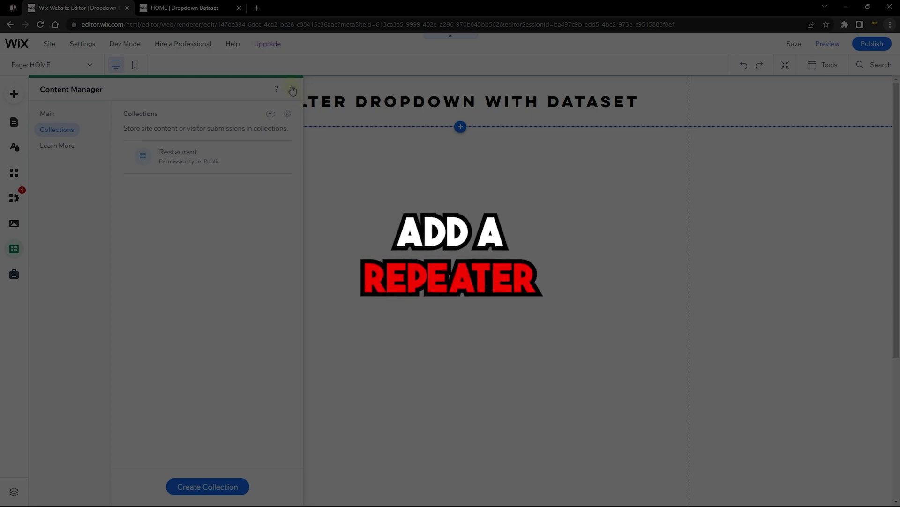
Step: Close the collections panel and drag a three-item travel repeater below the title
click(312, 130)
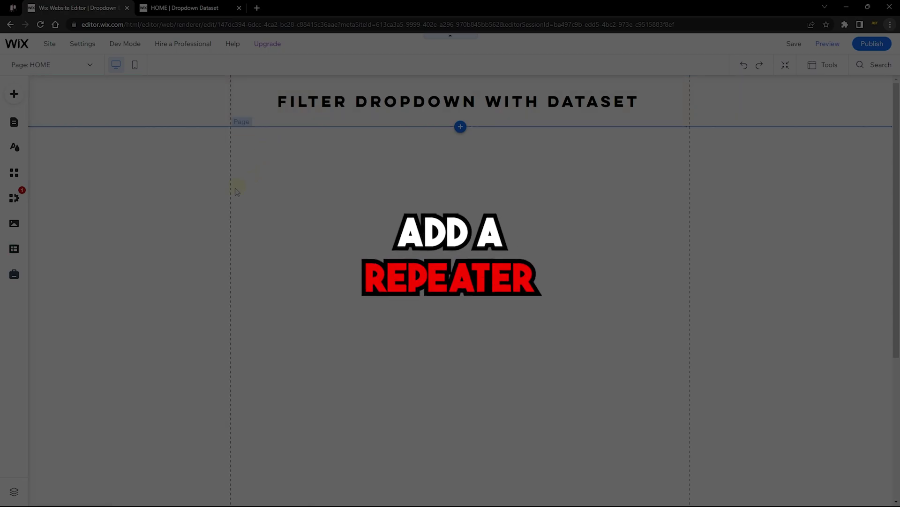
click(14, 94)
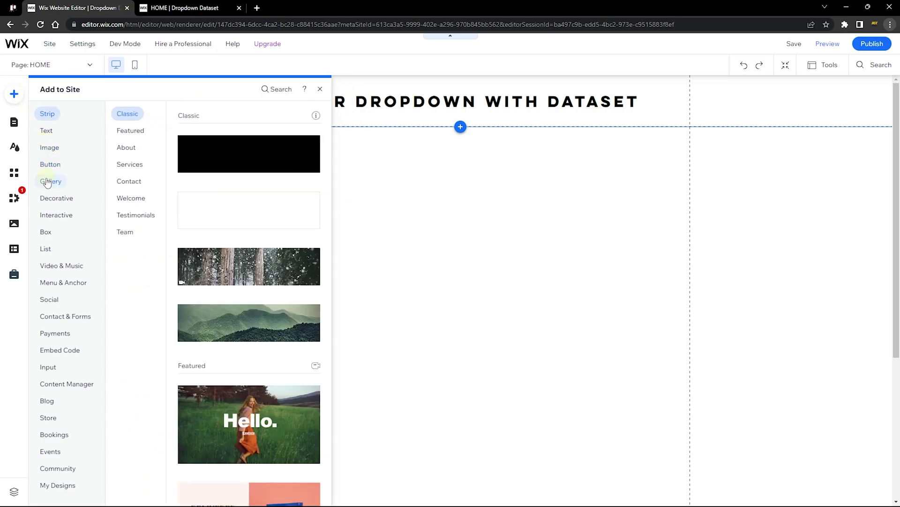
mouse_move(48, 254)
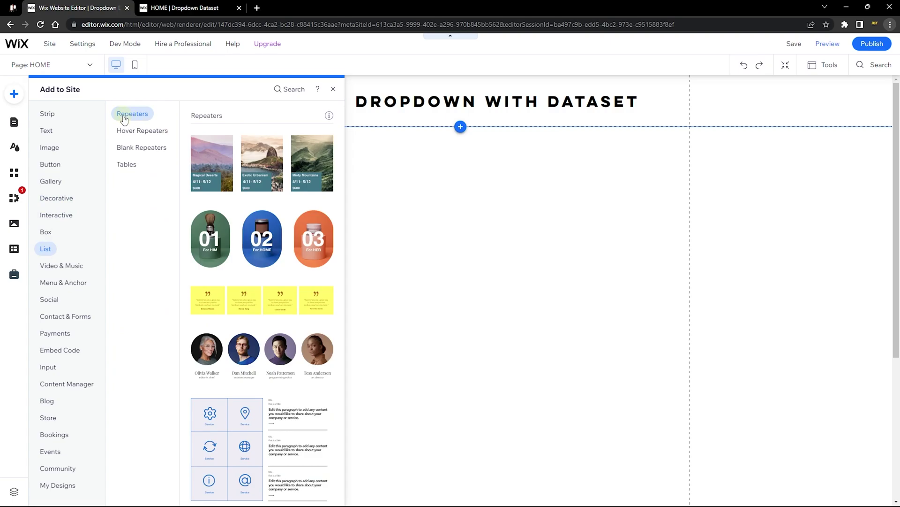
drag(212, 160, 385, 322)
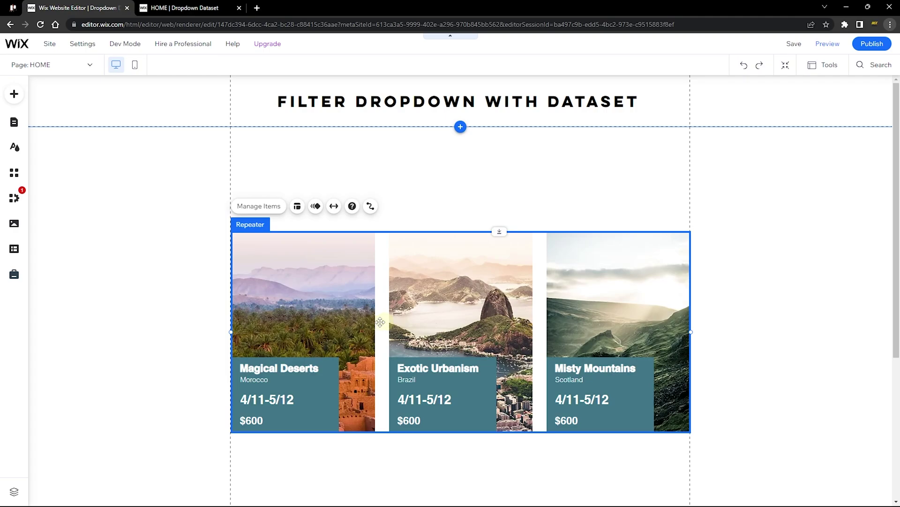
Step: Select the first repeater item's container, checking the published site for reference
click(350, 319)
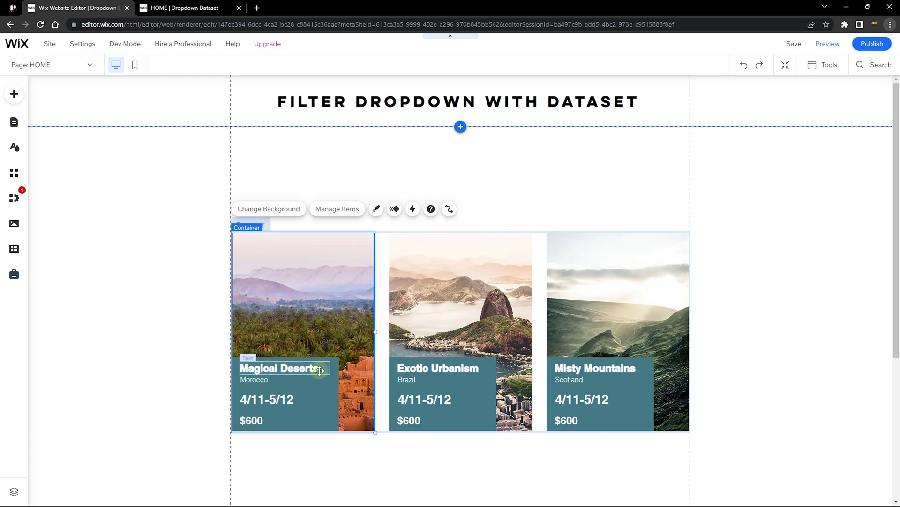
click(197, 8)
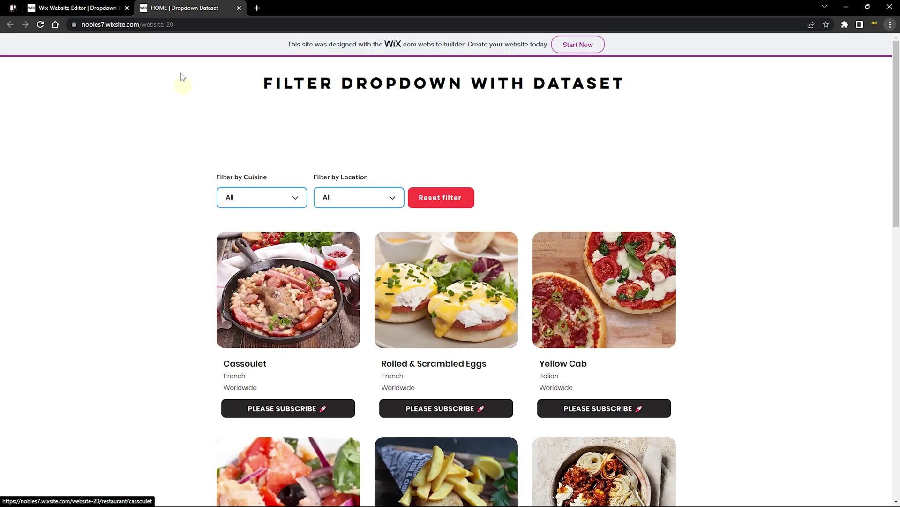
click(121, 6)
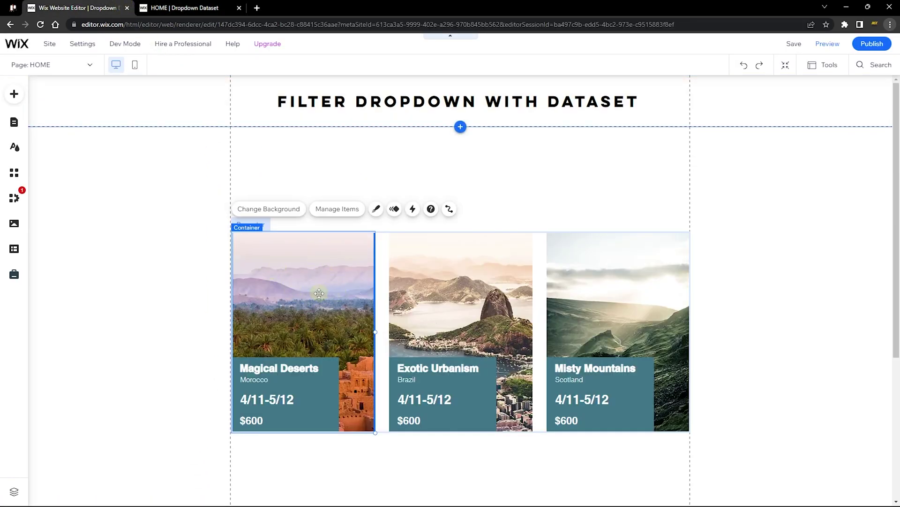
Step: Give the item a white colour background and apply it to all items
click(275, 209)
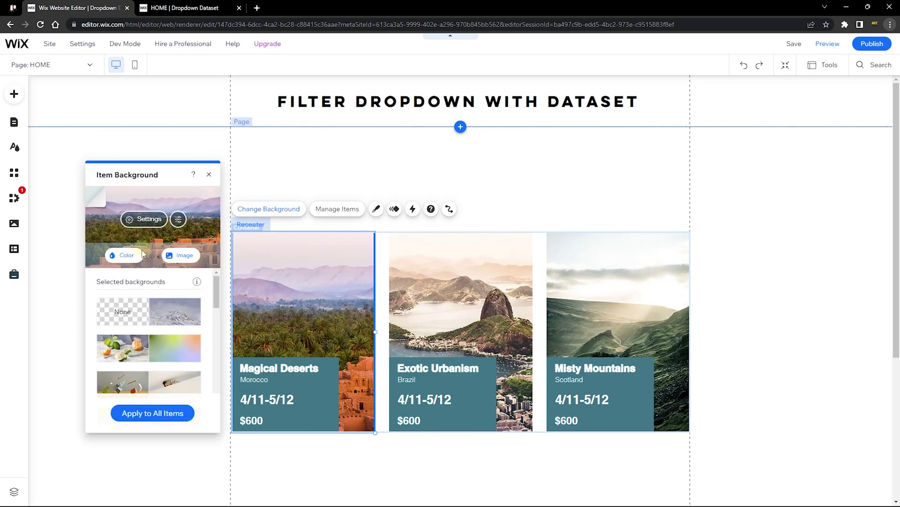
click(125, 258)
click(143, 335)
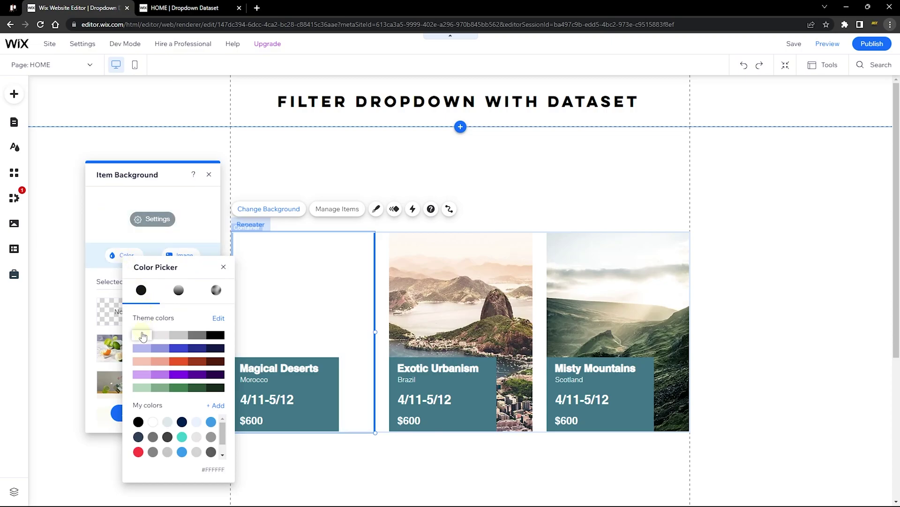
click(109, 289)
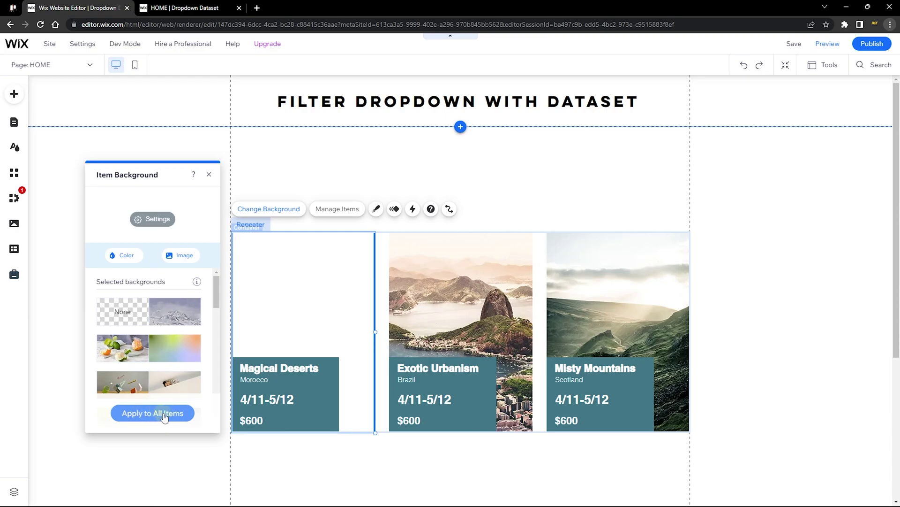
click(164, 417)
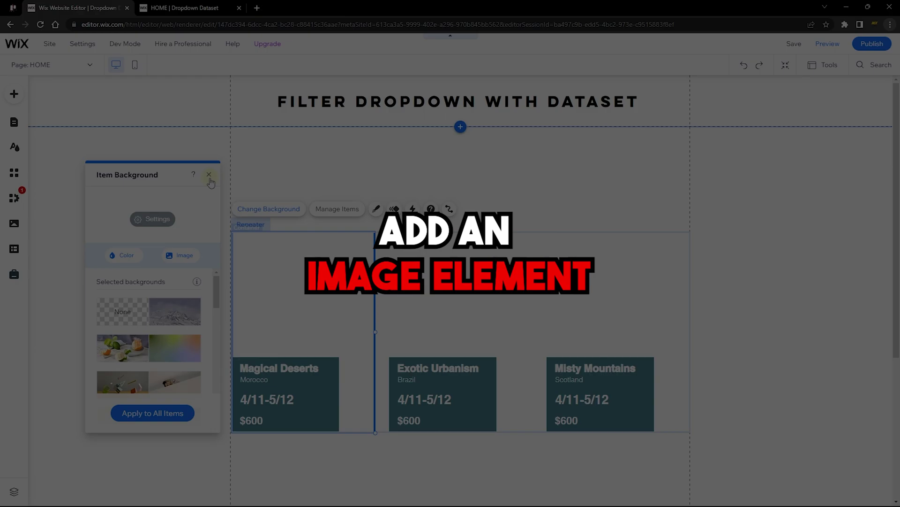
Step: Add the bruschetta site image to the first repeater item
click(209, 175)
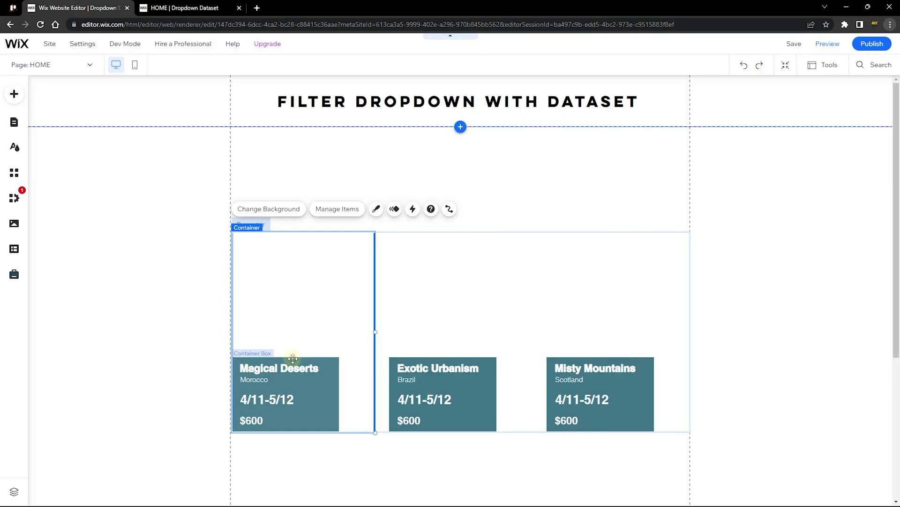
click(14, 94)
mouse_move(51, 149)
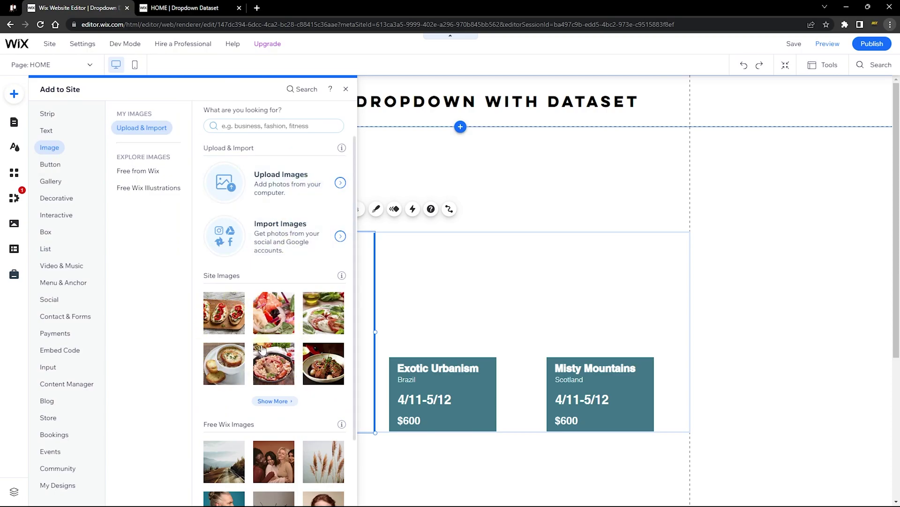
mouse_move(241, 334)
scroll(236, 333, down, 3)
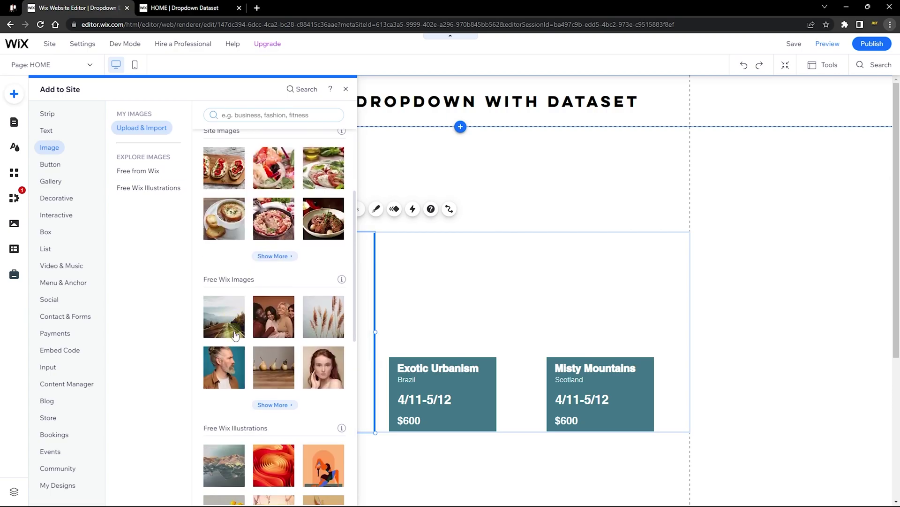
mouse_move(265, 367)
scroll(265, 366, up, 3)
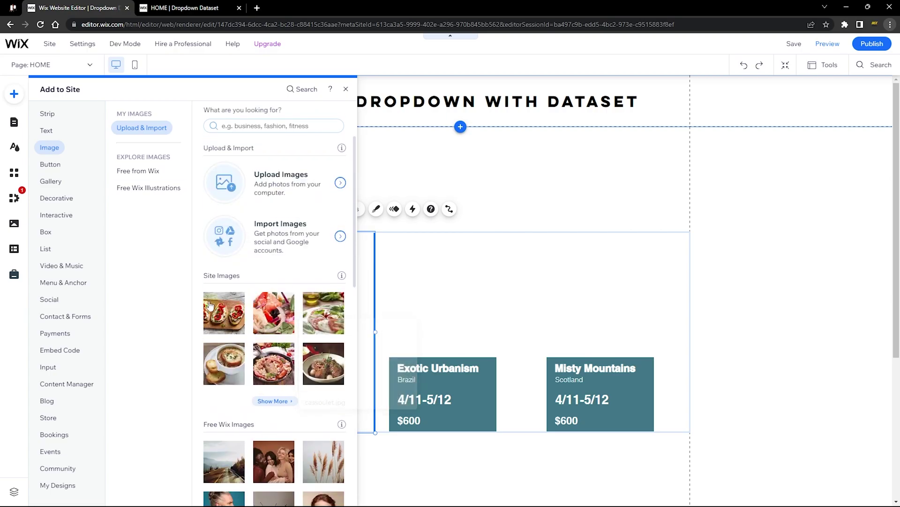
click(230, 321)
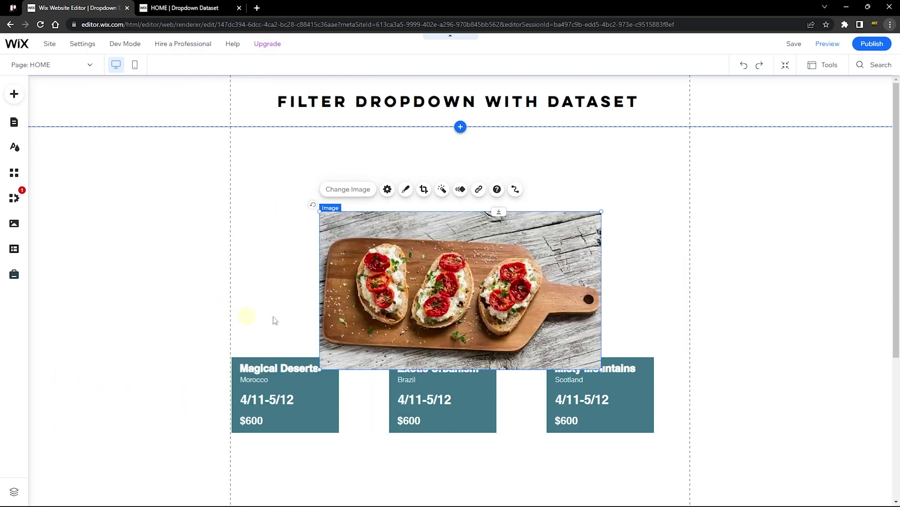
Step: Resize the image to 251×141 and position it at the top of the first item
drag(601, 371, 427, 297)
drag(388, 244, 314, 273)
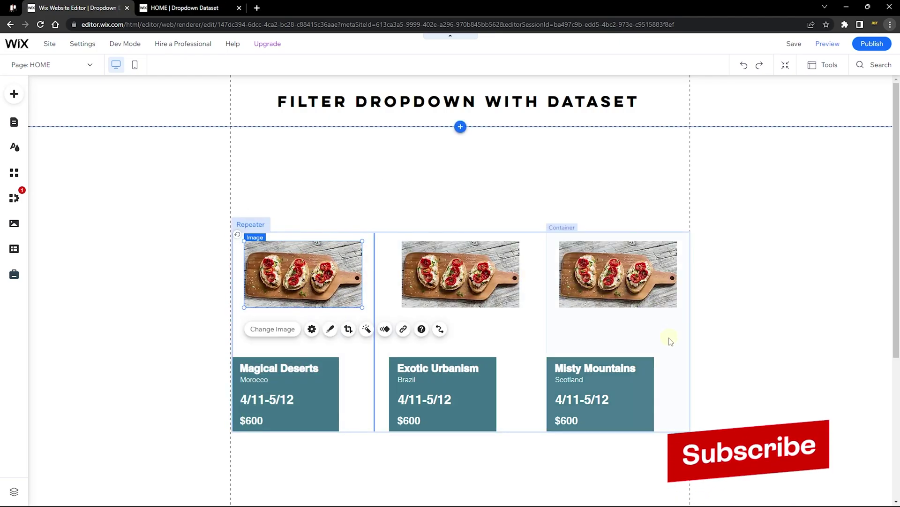
drag(323, 270, 317, 268)
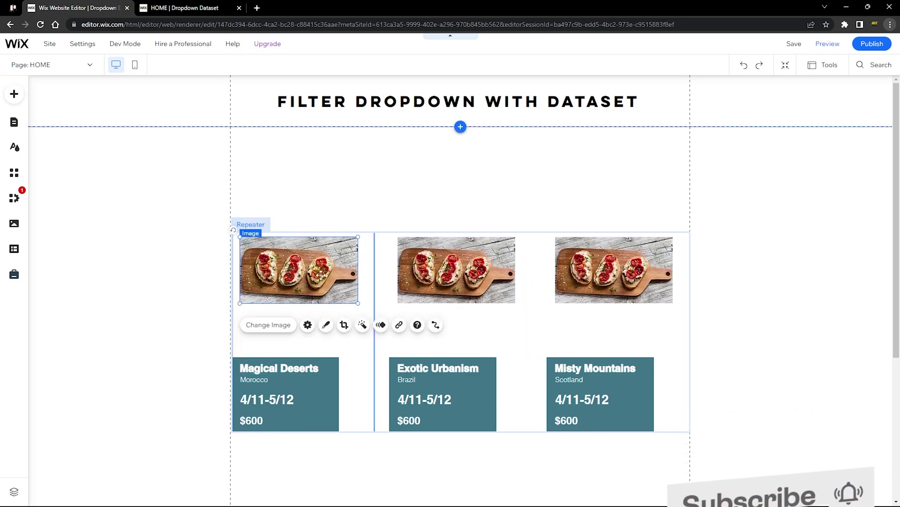
Step: Try image frames and settle on the rounded-corner, borderless frame for the bruschetta photos
click(326, 324)
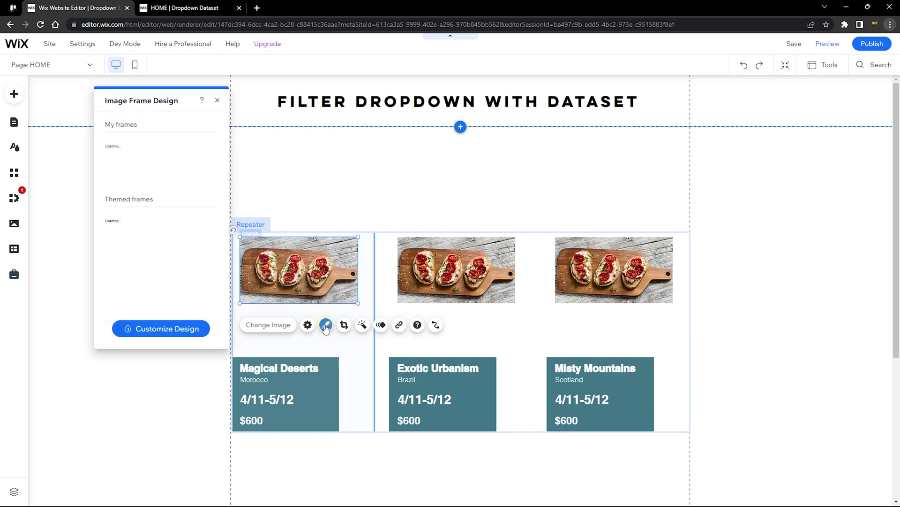
click(206, 5)
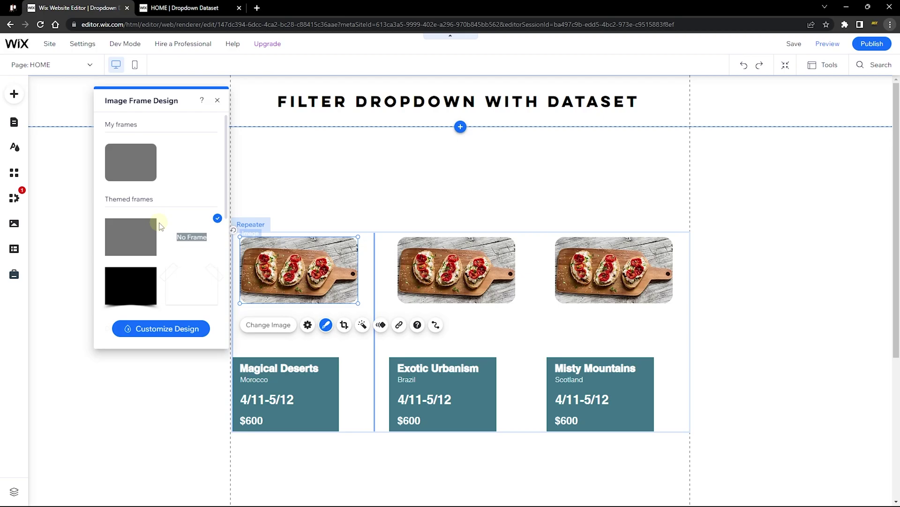
scroll(161, 226, down, 5)
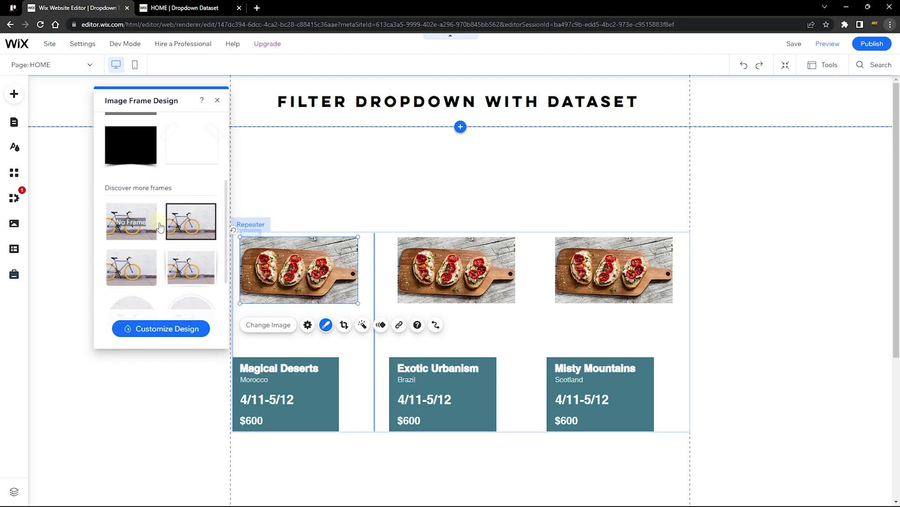
click(159, 231)
scroll(160, 232, up, 5)
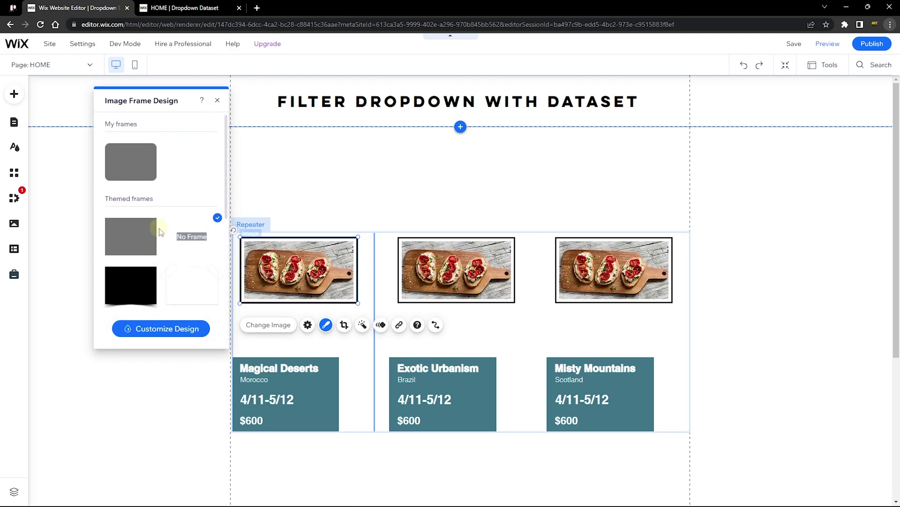
click(133, 150)
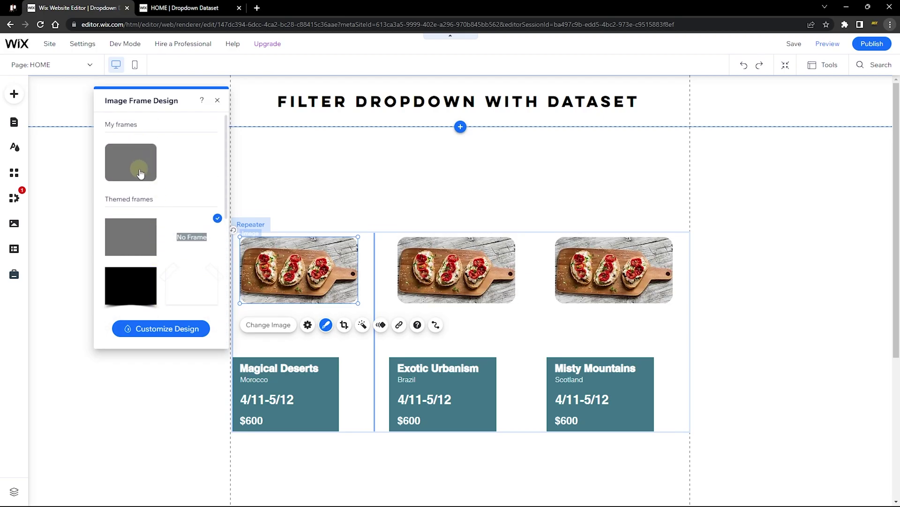
scroll(155, 197, down, 3)
click(167, 218)
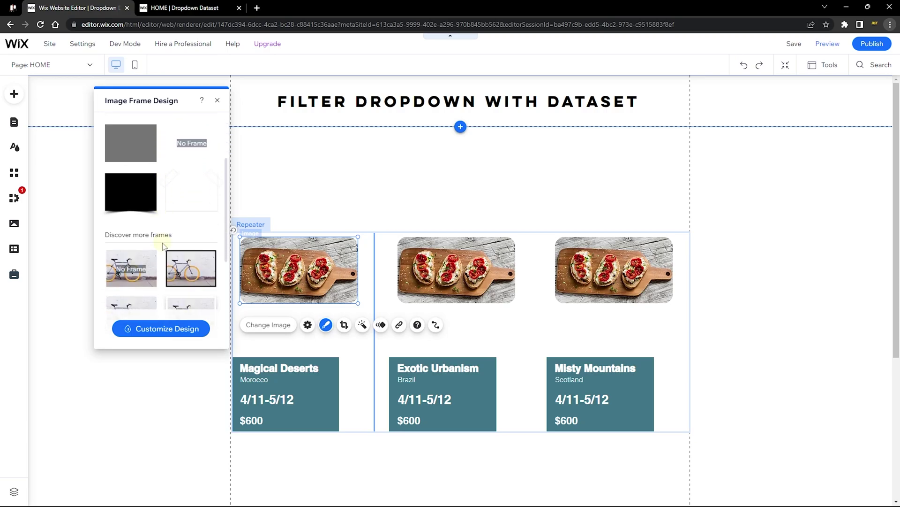
scroll(163, 249, down, 3)
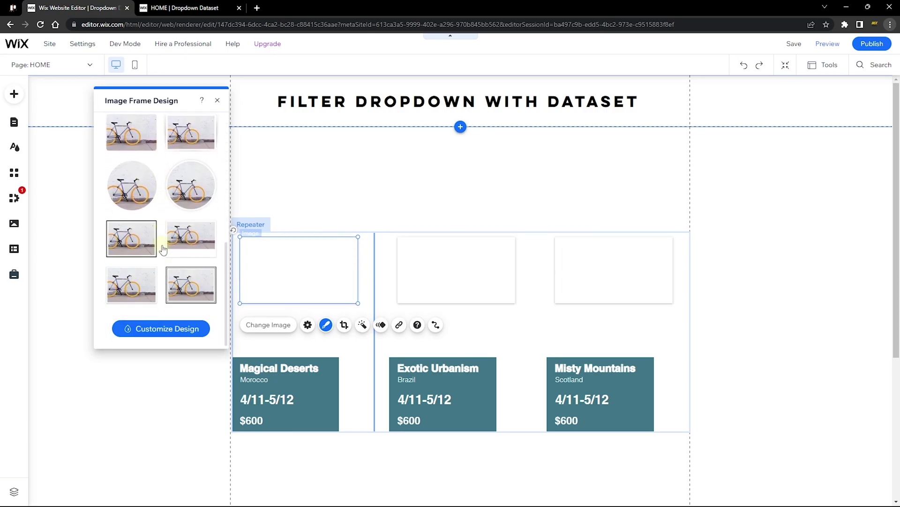
scroll(163, 249, up, 3)
click(174, 328)
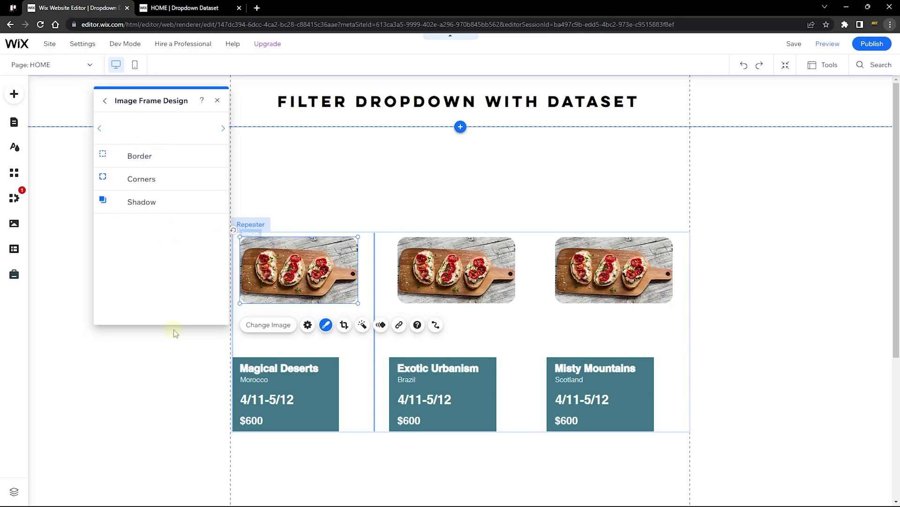
click(217, 100)
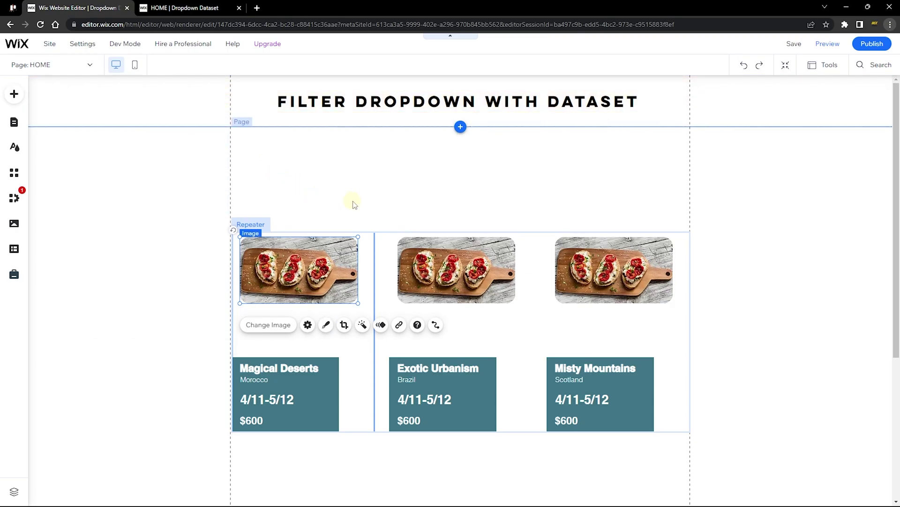
Step: Compare with the published site's cards and select the Magical Deserts title
click(192, 8)
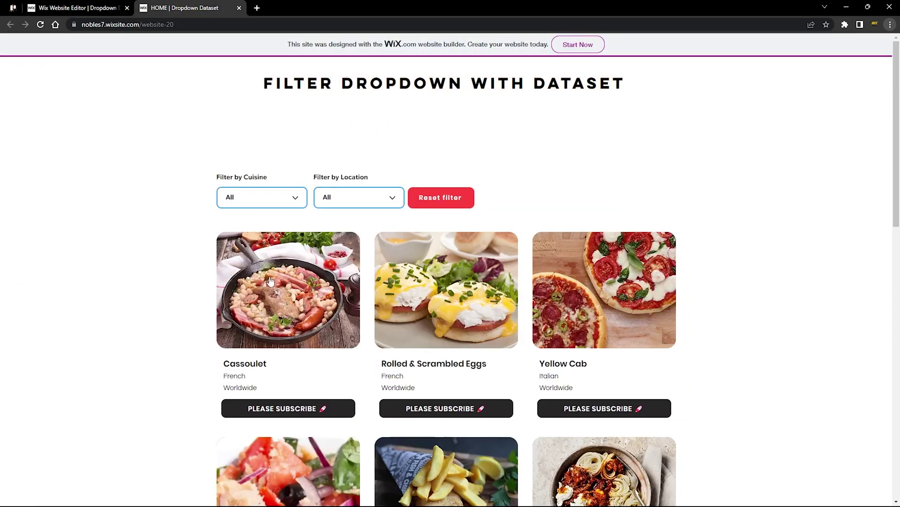
scroll(271, 293, down, 1)
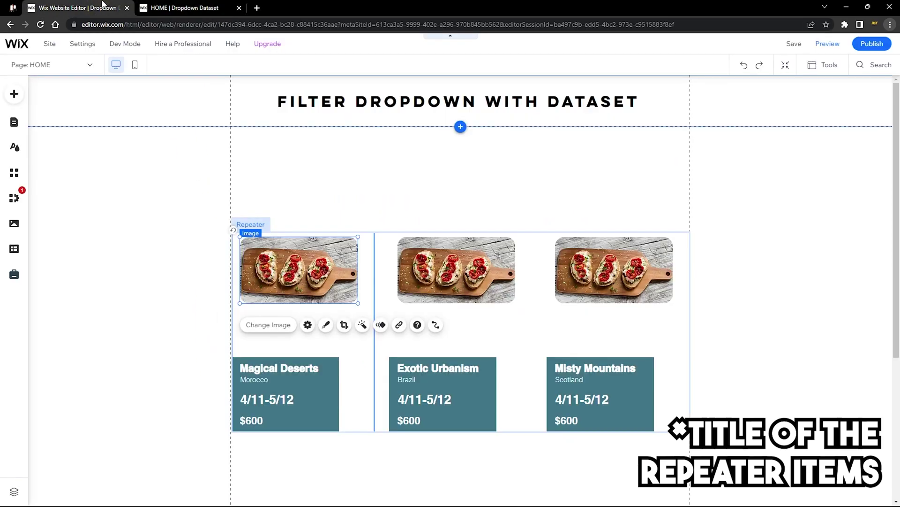
click(278, 371)
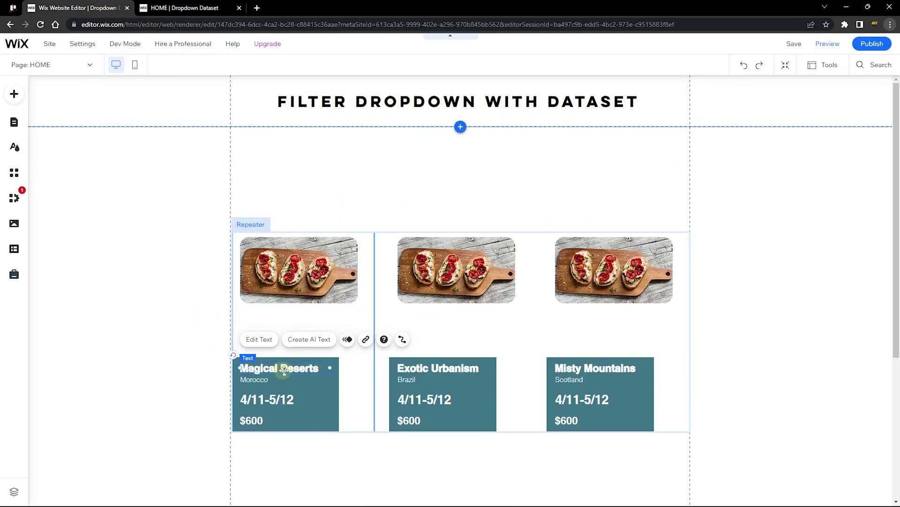
drag(285, 371, 287, 368)
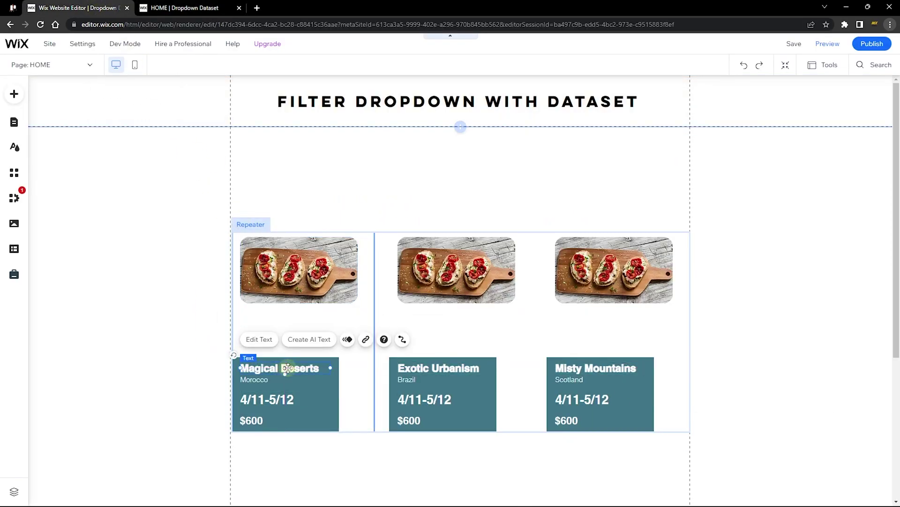
Step: Make the titles dark-coloured and set them in Poppins Semi Bold
click(264, 347)
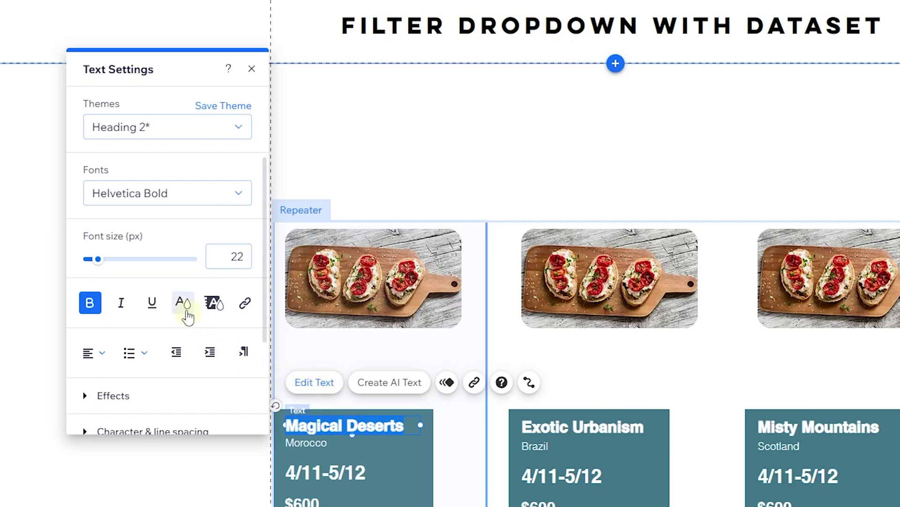
click(182, 304)
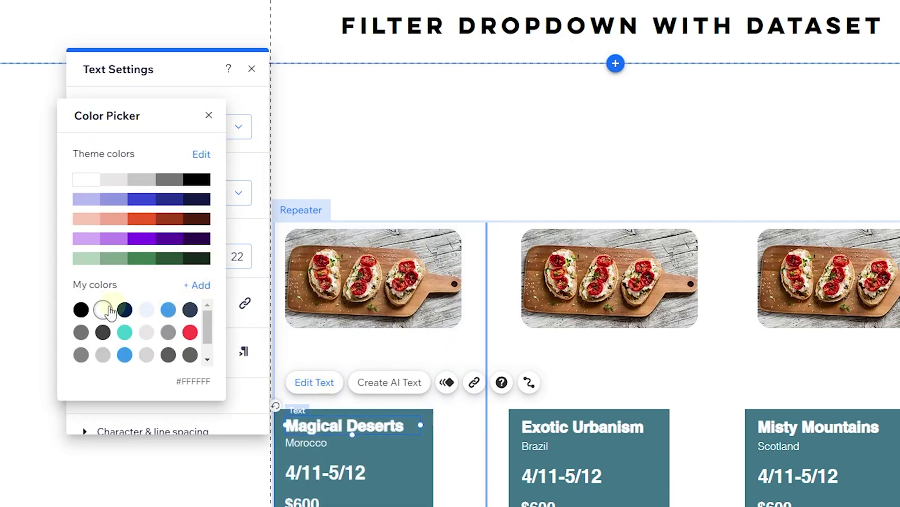
click(81, 309)
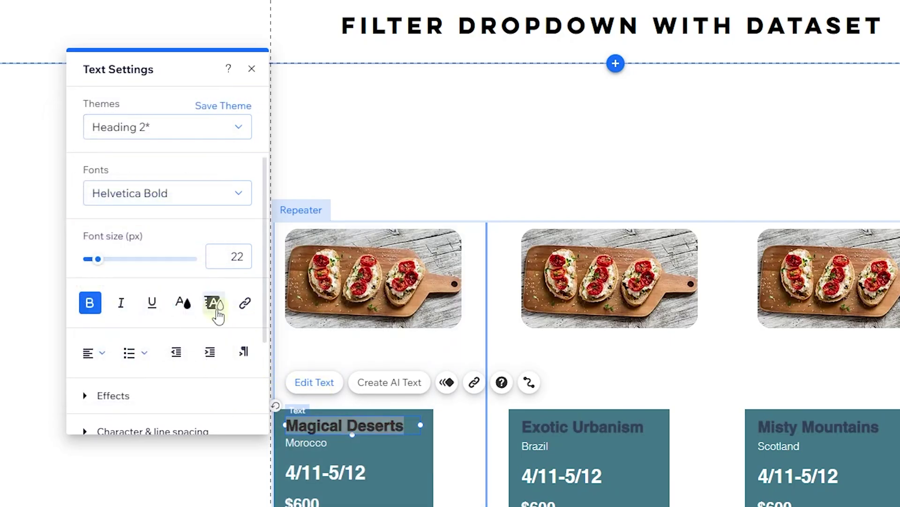
click(134, 194)
text(Poppins Extra Light)
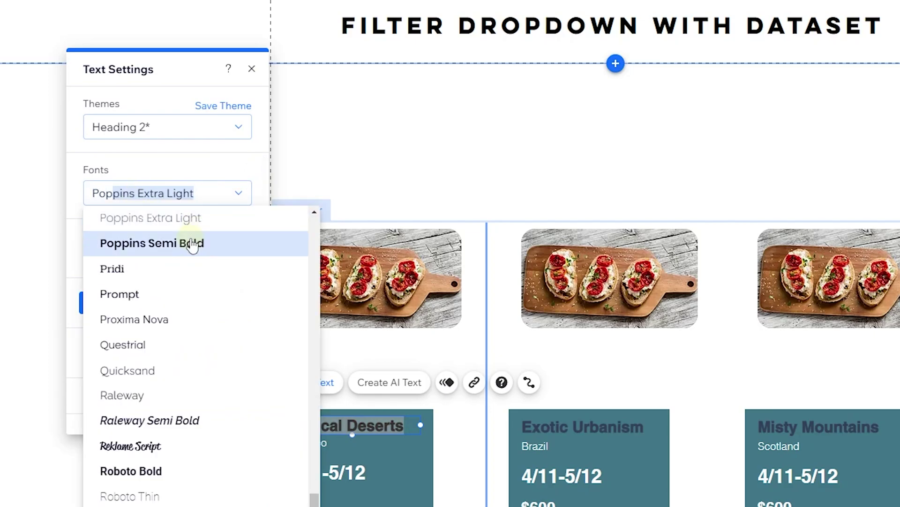
click(193, 243)
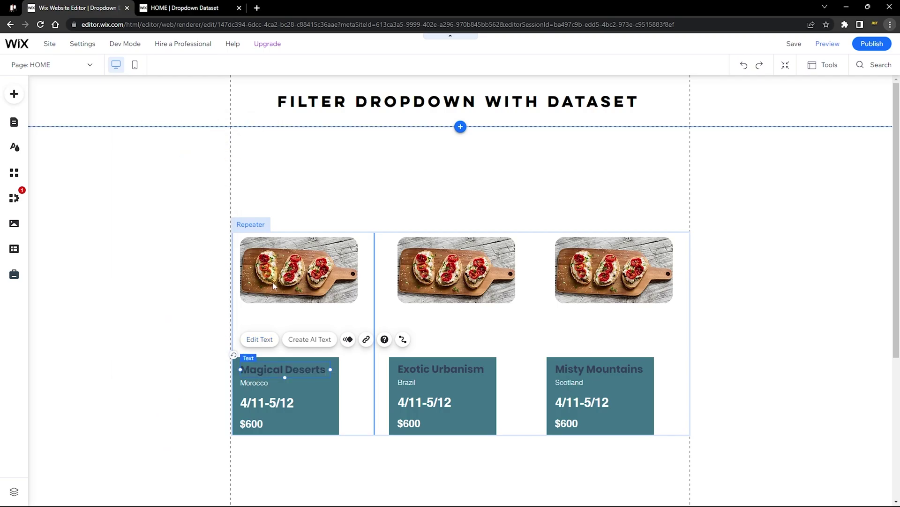
Step: Move the Magical Deserts title above the teal card and nudge the Morocco text up
drag(268, 374, 275, 319)
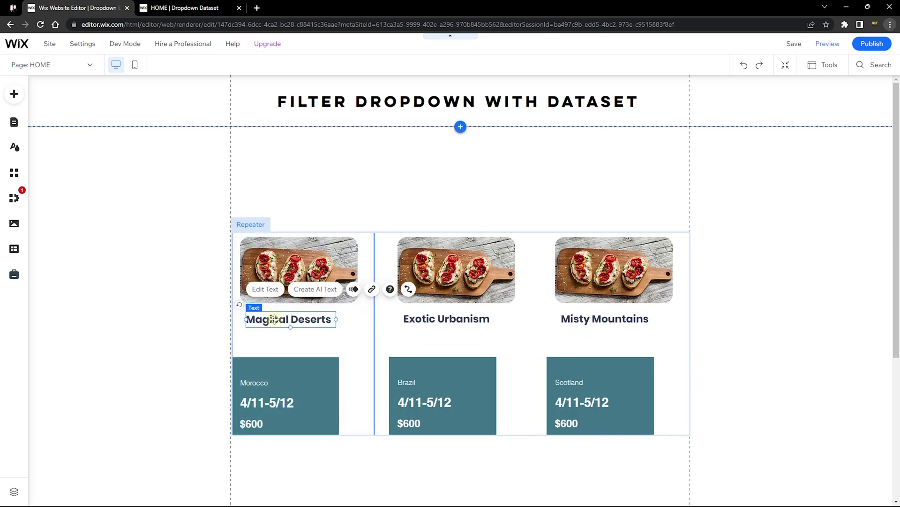
click(259, 384)
drag(259, 384, 260, 373)
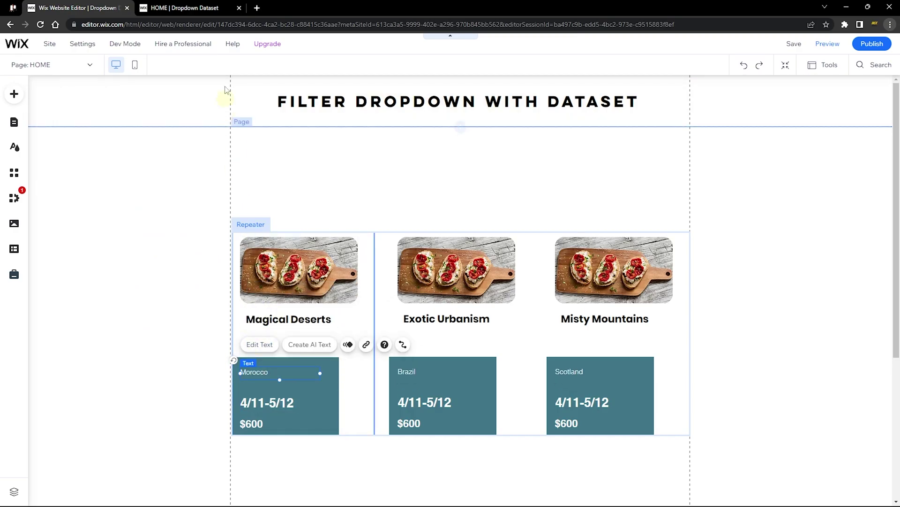
click(183, 7)
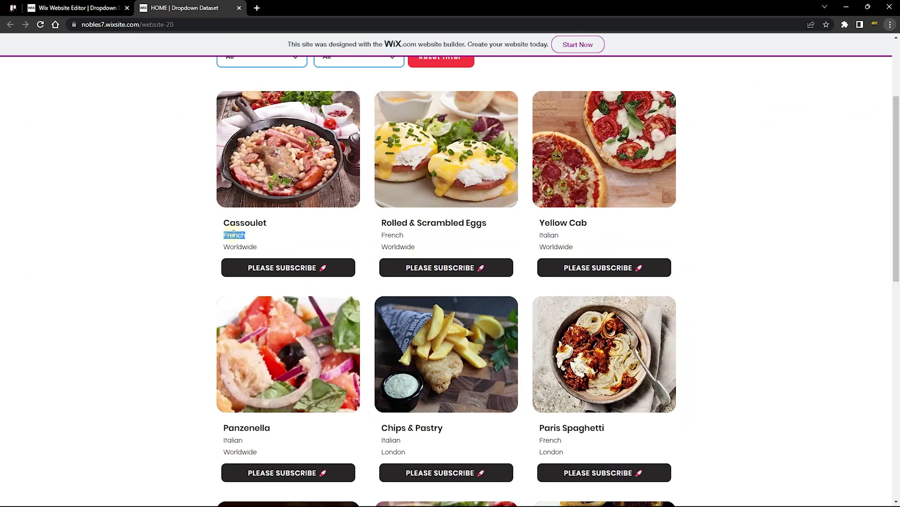
key(ctrl+shift+Tab)
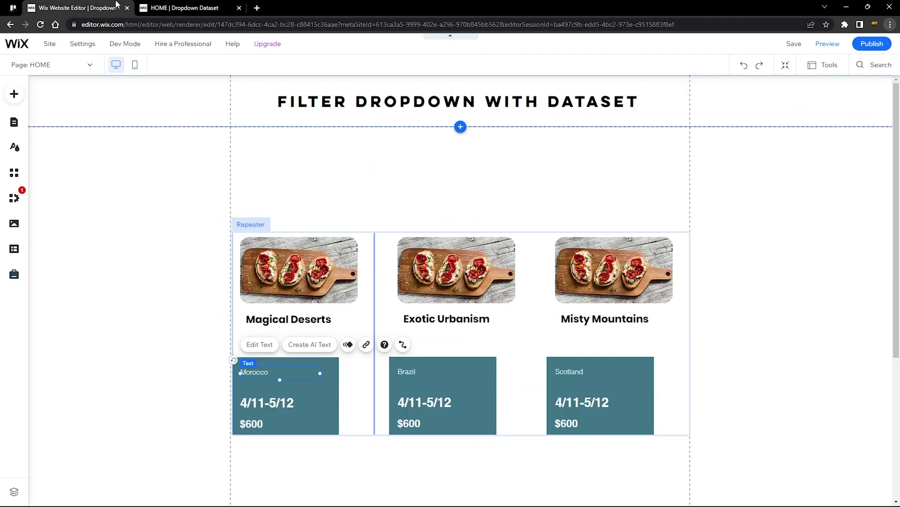
Step: Style the Morocco country text in black Work Sans Semi Bold
click(257, 346)
click(172, 215)
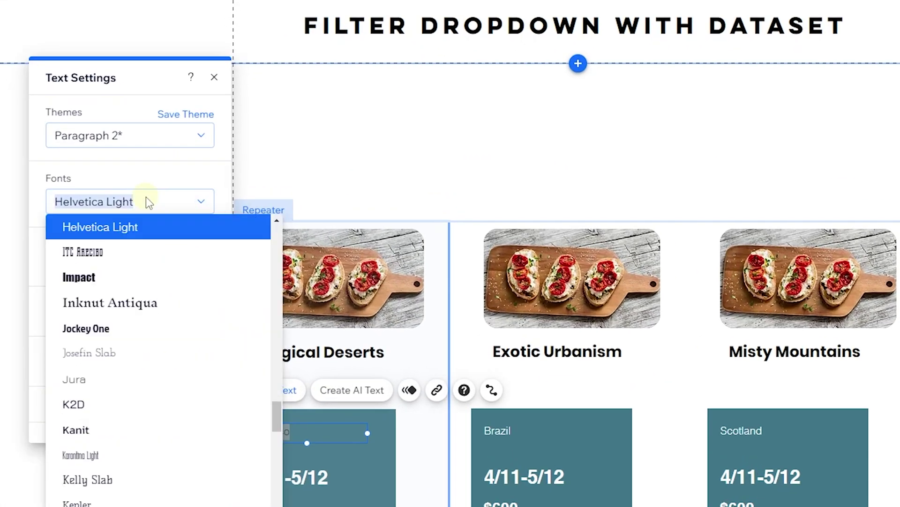
click(188, 383)
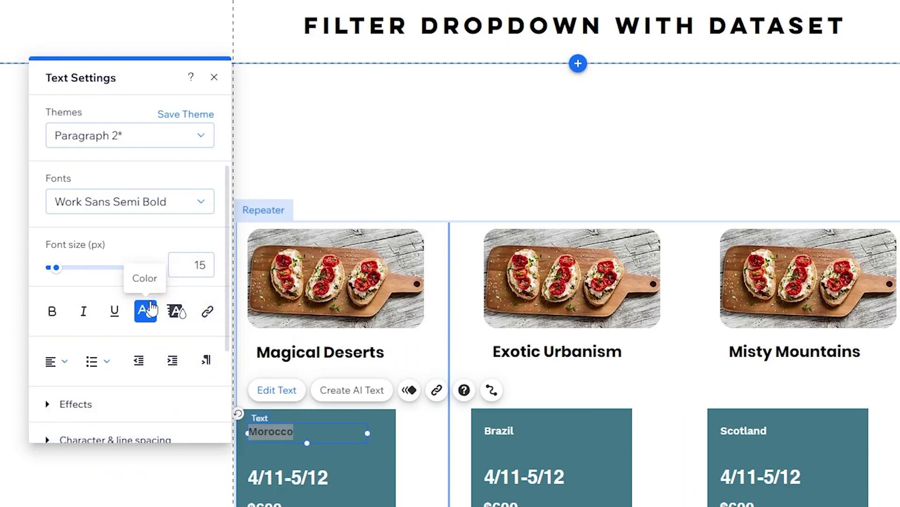
click(150, 310)
click(43, 318)
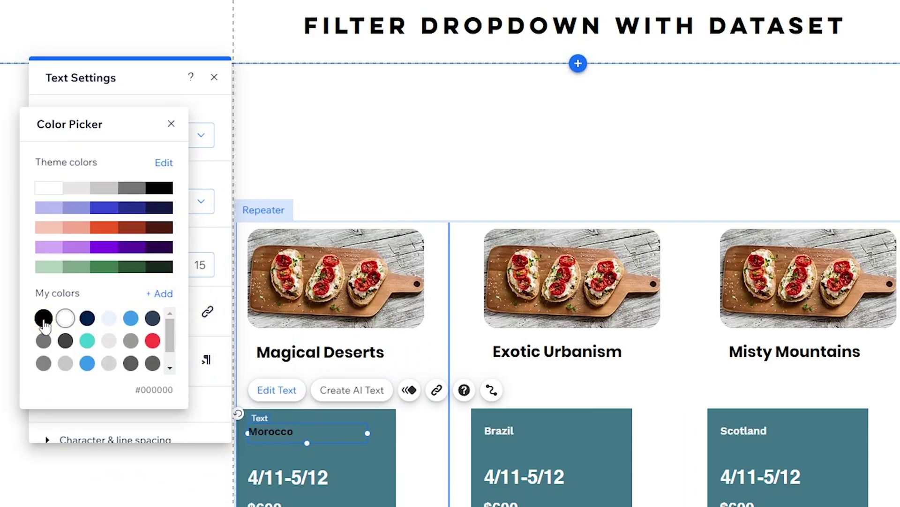
click(172, 125)
click(214, 77)
Step: Place the Morocco text under Magical Deserts and delete the teal boxes from all items
drag(265, 433, 267, 431)
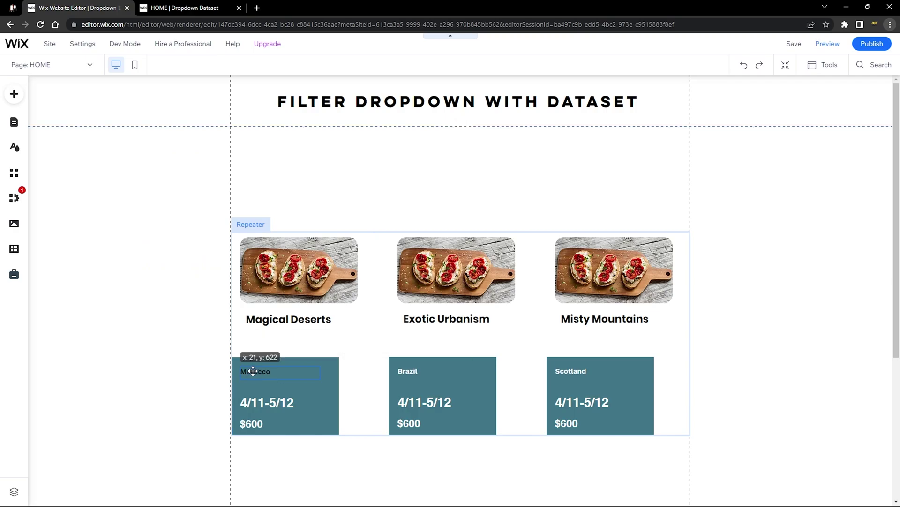
drag(254, 371, 259, 332)
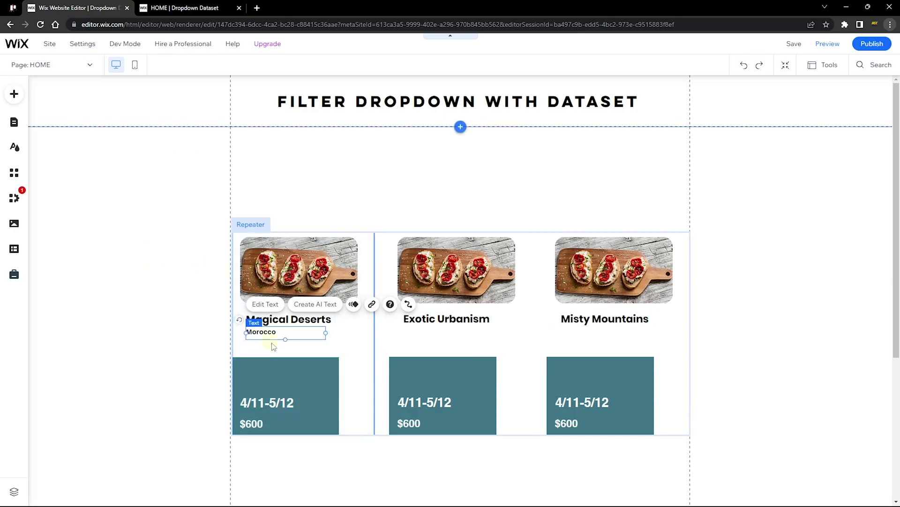
click(291, 359)
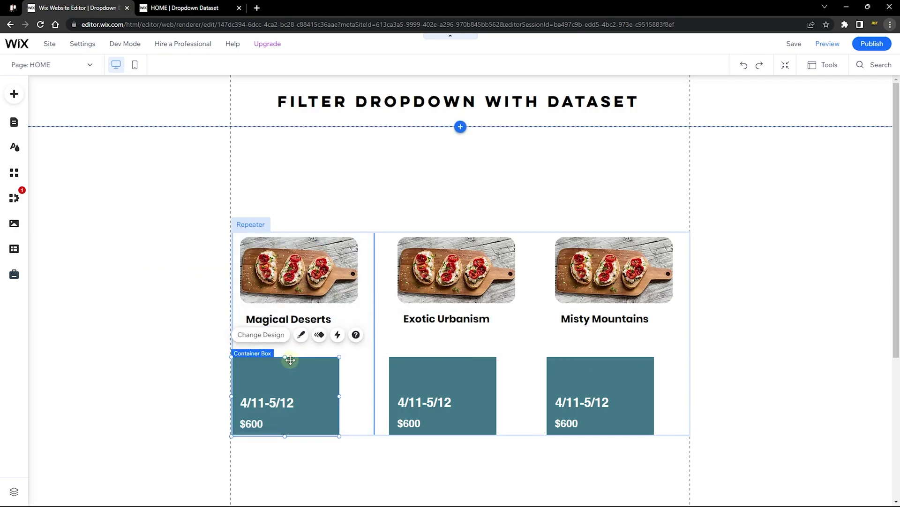
key(Delete)
Step: Duplicate the Morocco text and place the copy just below the first line
click(272, 333)
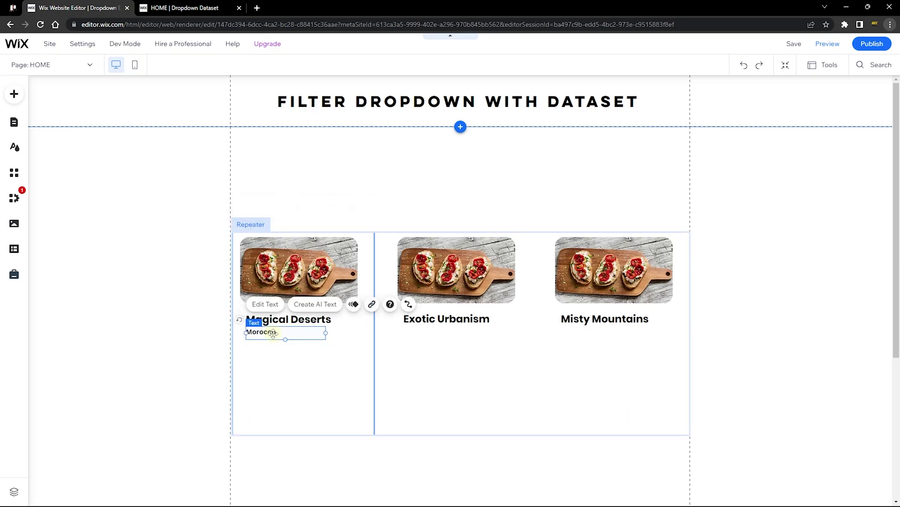
right_click(273, 333)
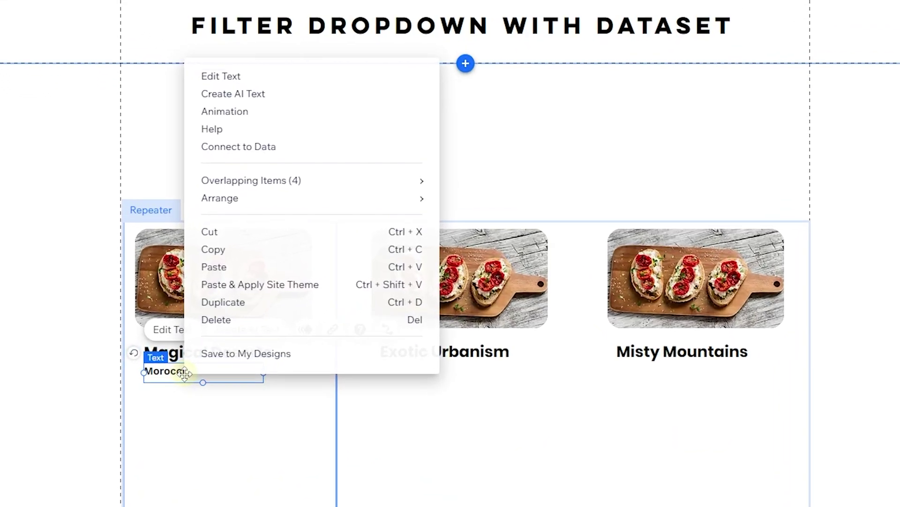
click(188, 302)
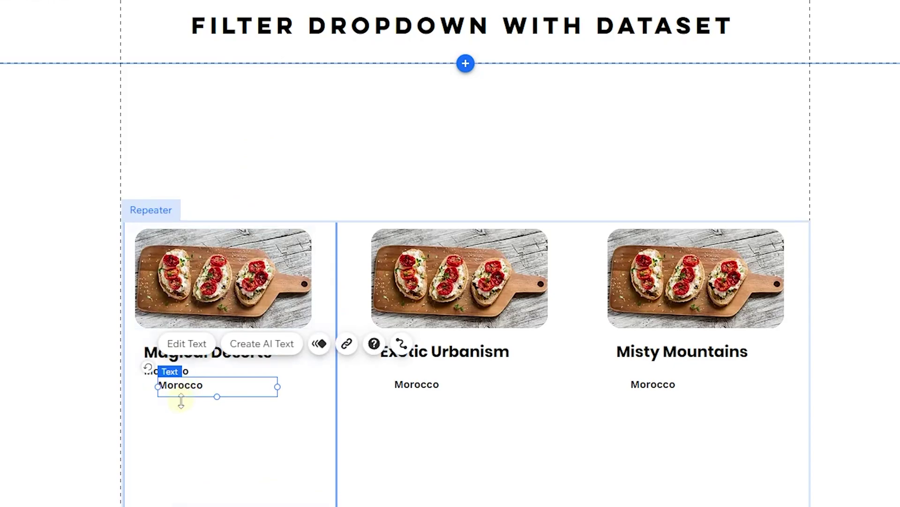
drag(194, 387, 182, 395)
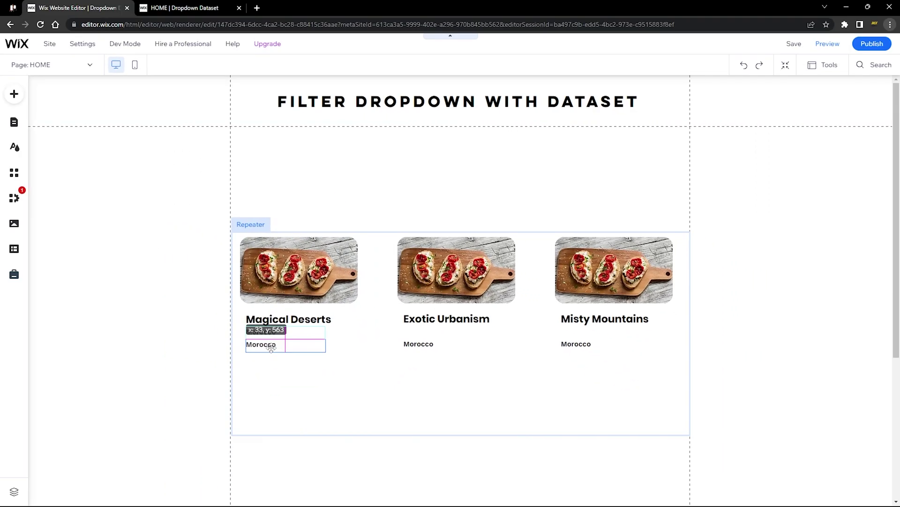
drag(271, 346, 272, 347)
Step: Shorten the repeater item container to a height of 278
click(285, 369)
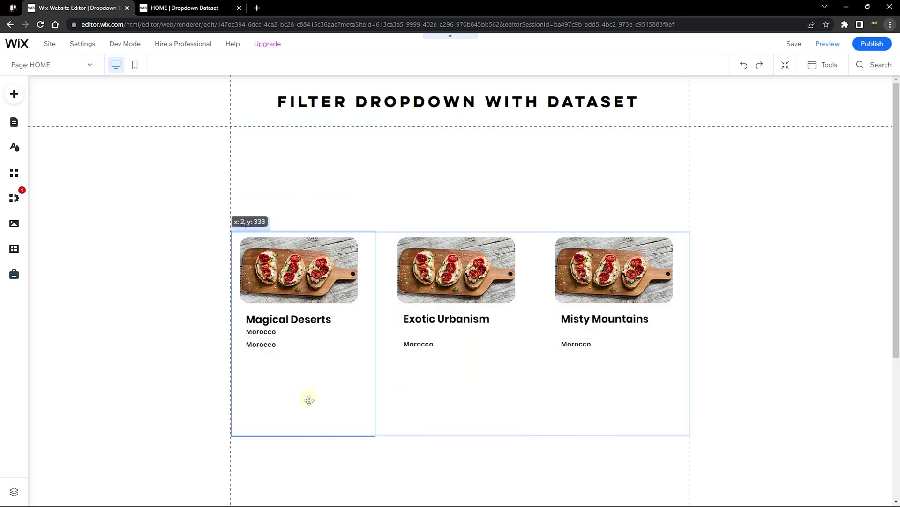
drag(303, 432, 331, 361)
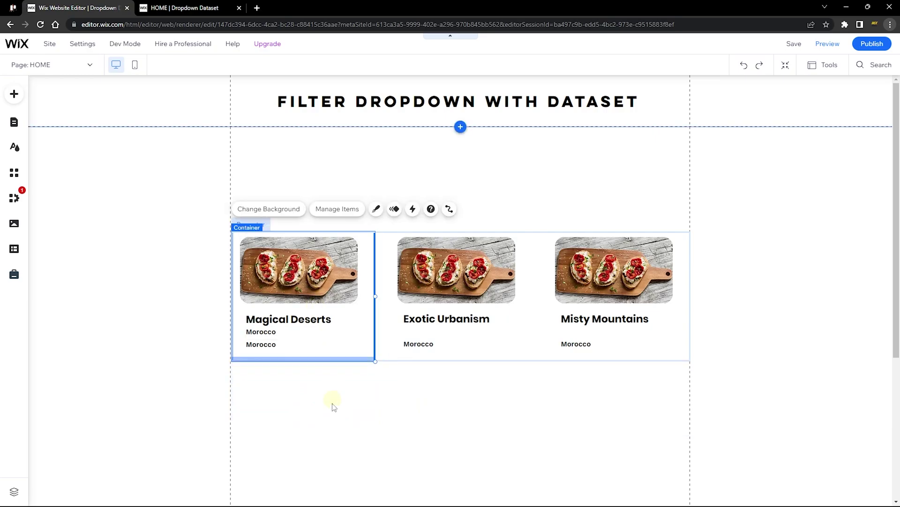
click(371, 412)
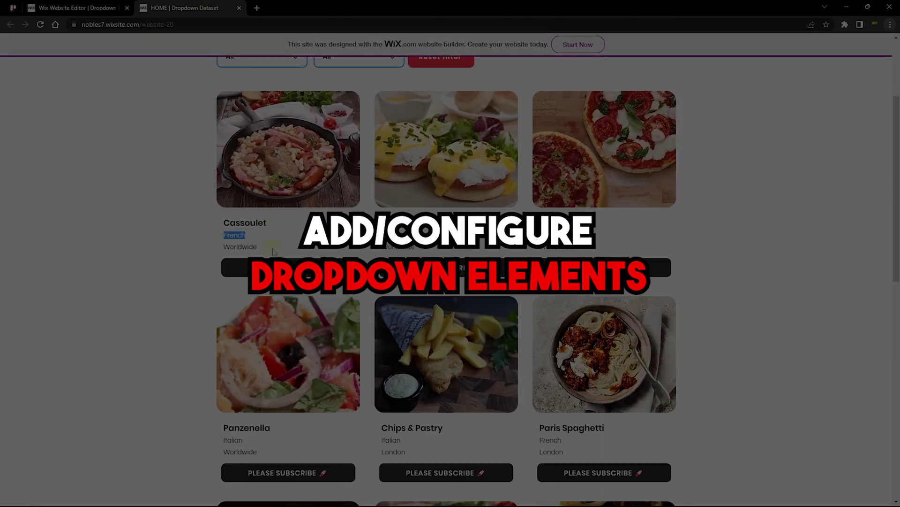
scroll(273, 252, up, 3)
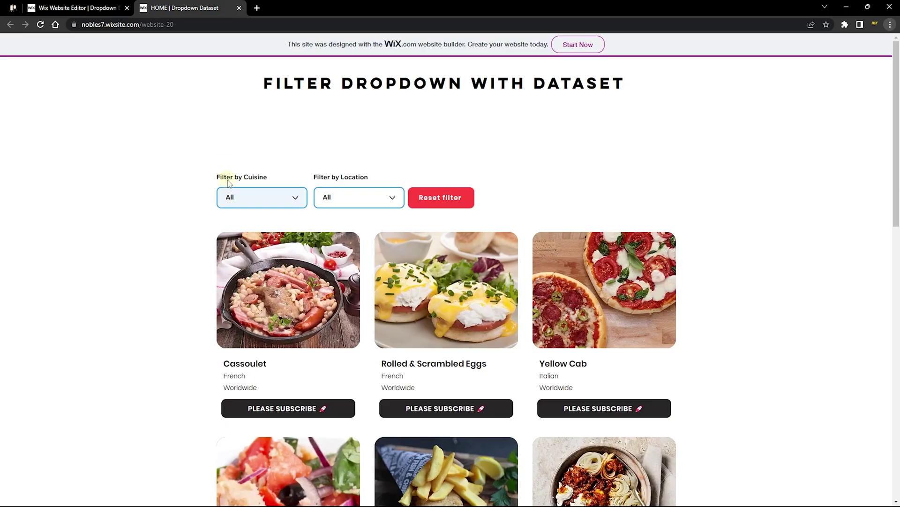
click(330, 197)
click(282, 199)
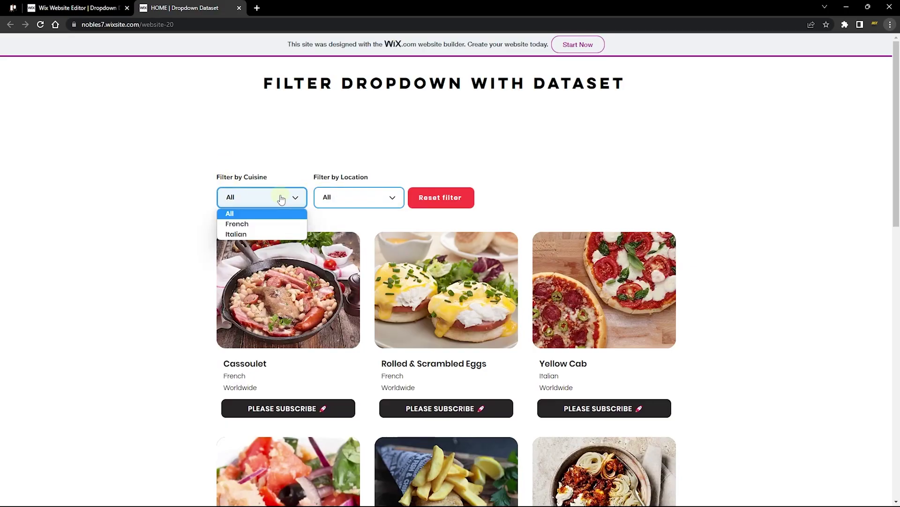
click(186, 192)
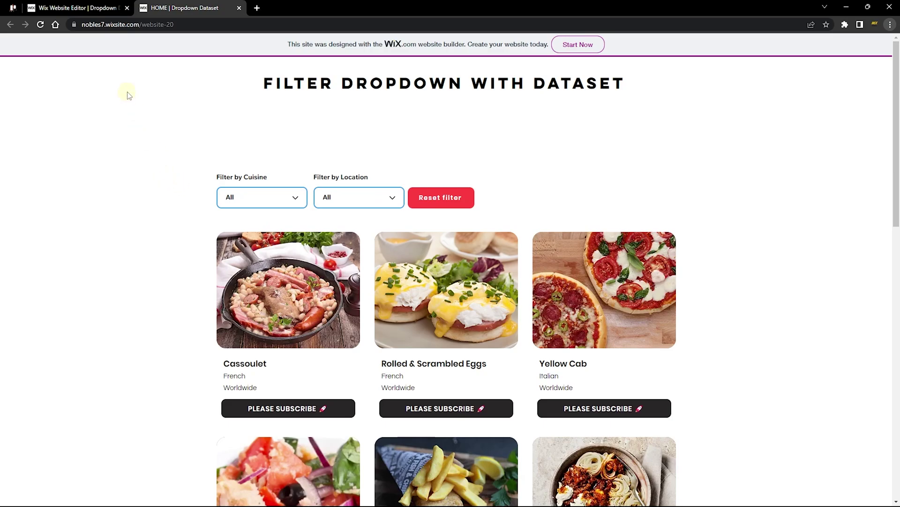
key(ctrl+shift+Tab)
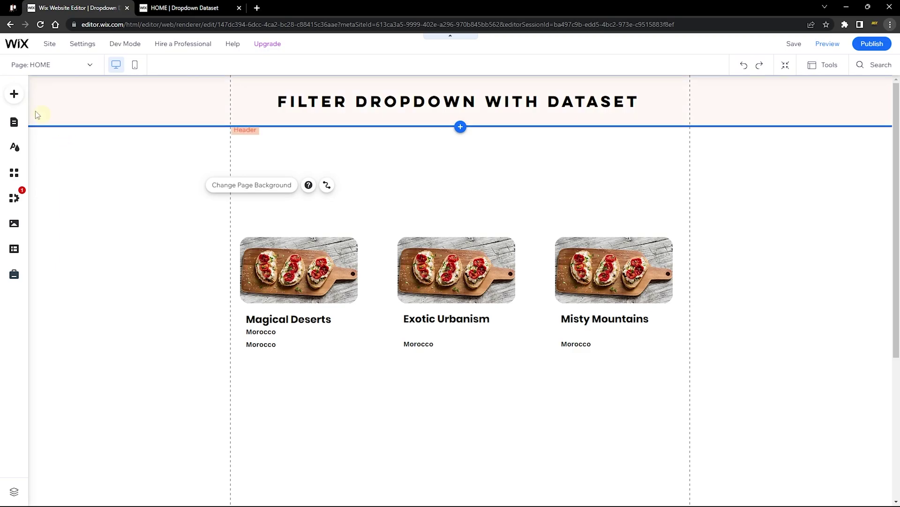
Step: Browse the Input elements category in the Add panel, then close the panel
click(13, 94)
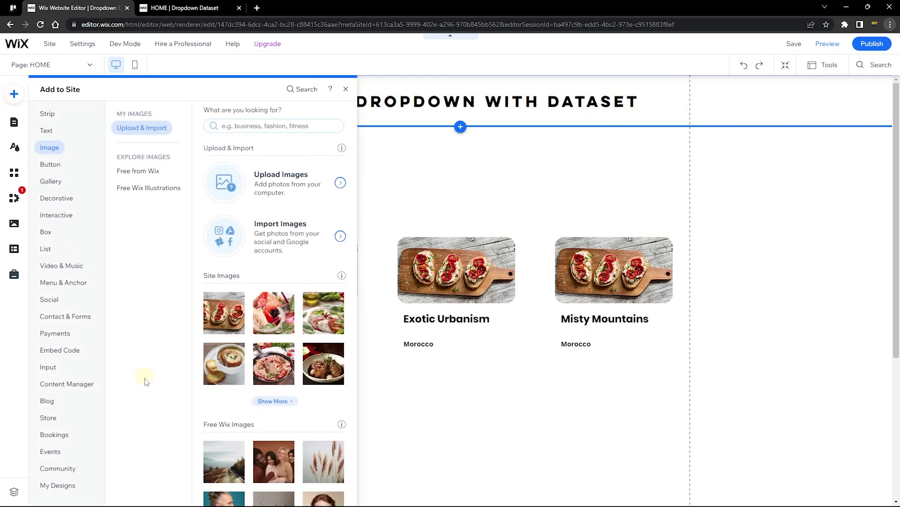
click(69, 370)
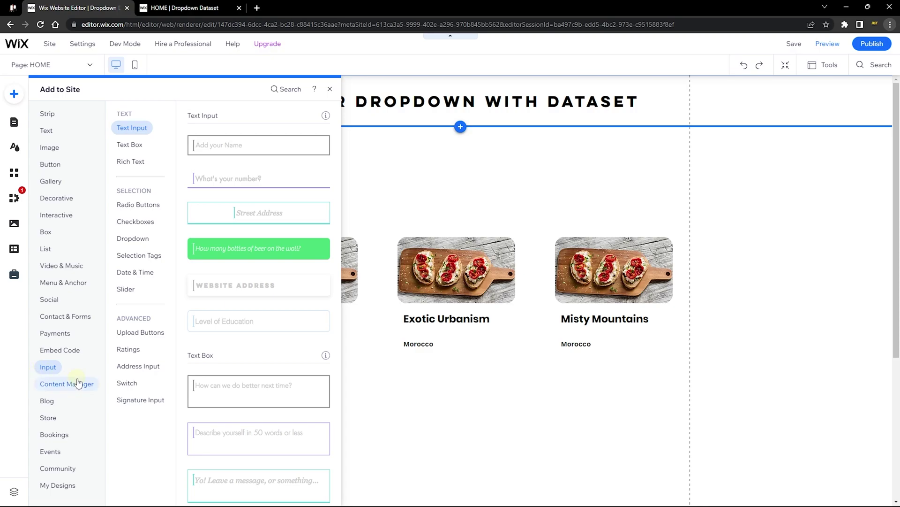
click(330, 89)
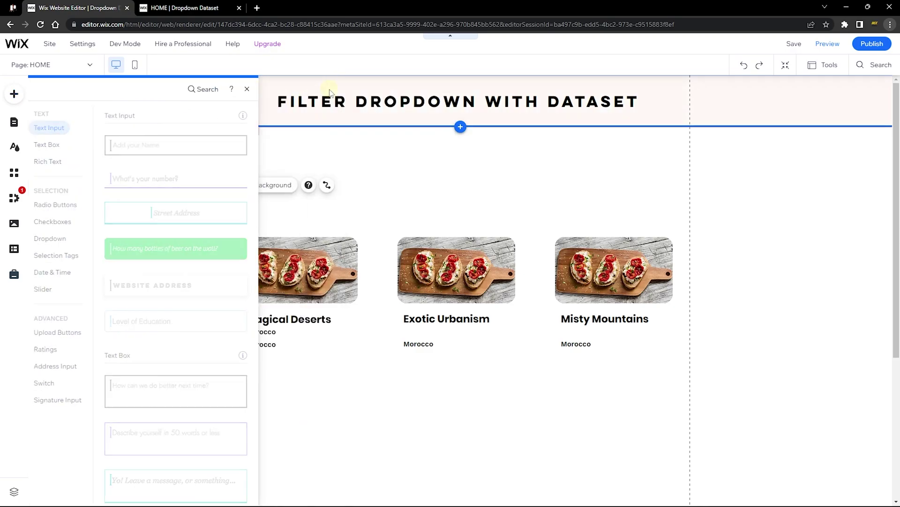
Step: Turn on Velo Dev Mode and collapse the HOME page code panel
mouse_move(127, 47)
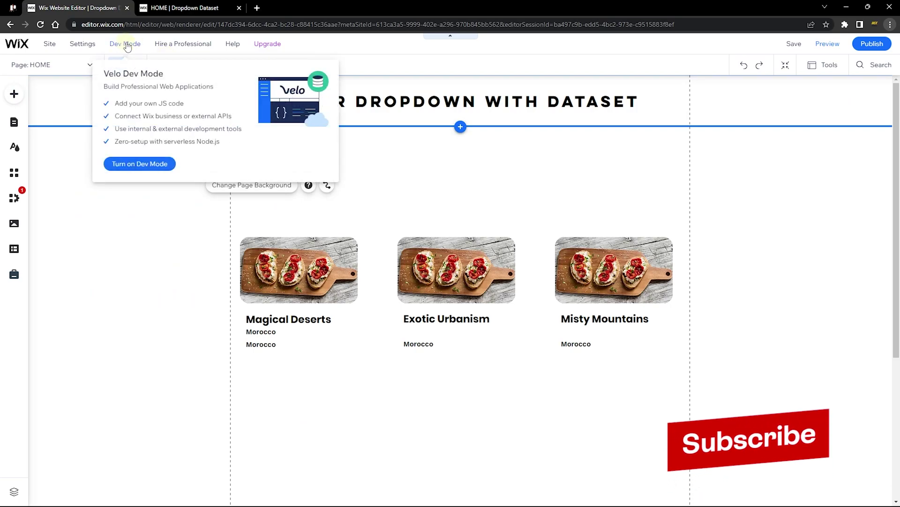
click(139, 164)
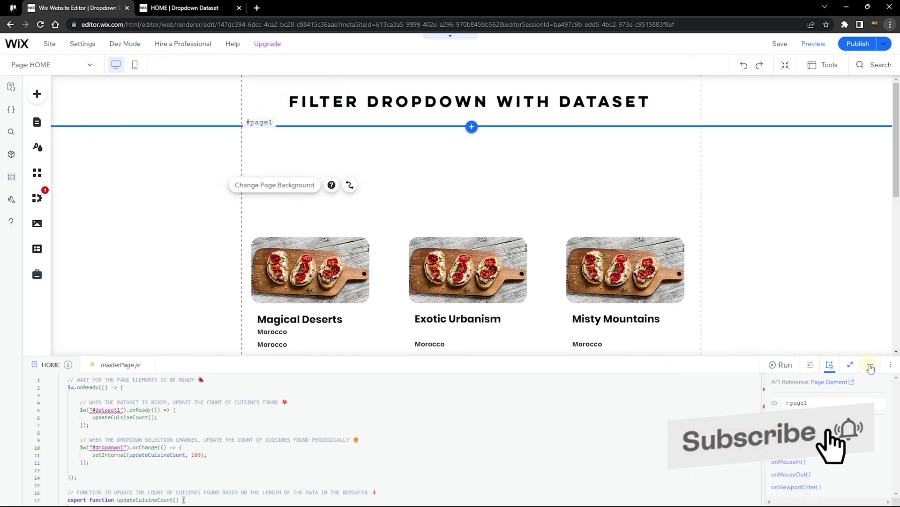
click(871, 365)
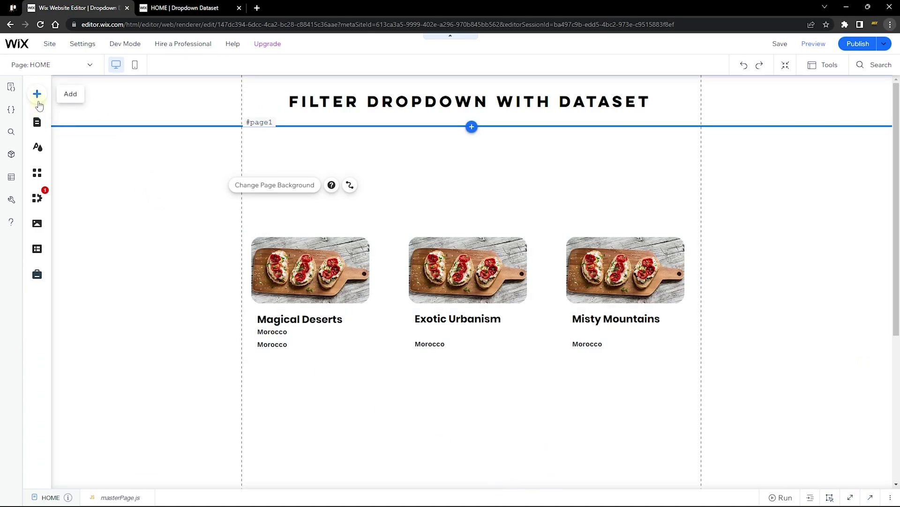
click(38, 96)
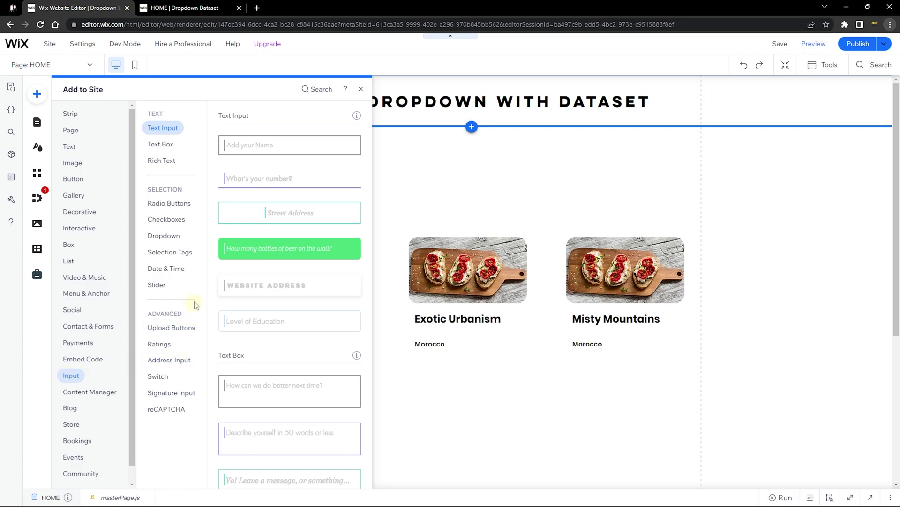
Step: Add the first dropdown design, reading 'What's the best flavor?', above the Magical Deserts card
click(168, 238)
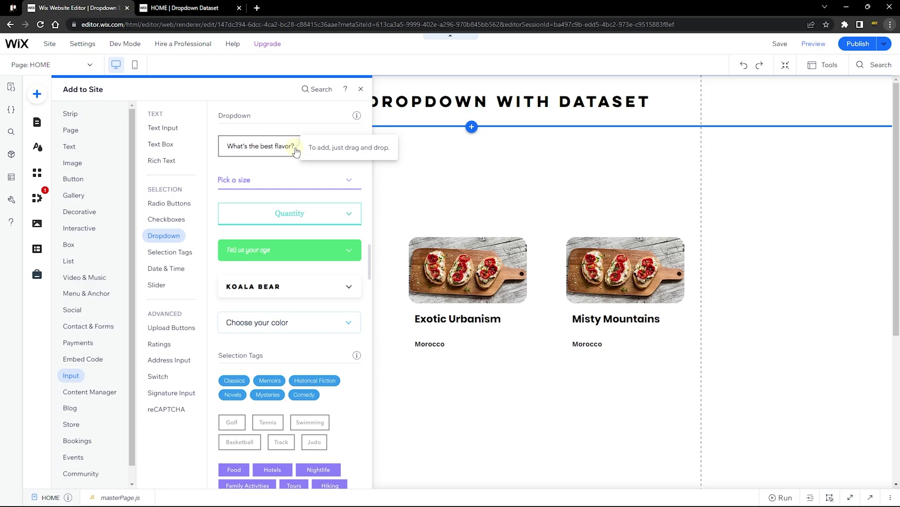
drag(297, 151, 321, 209)
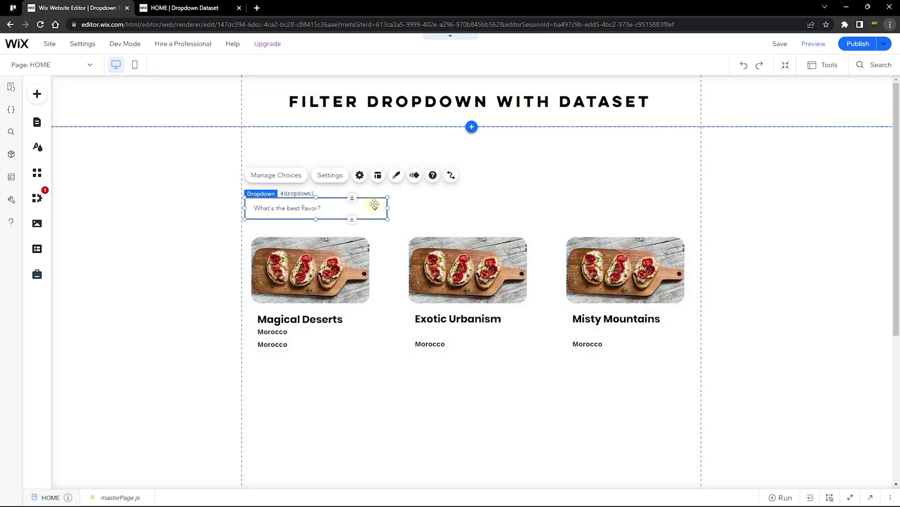
Step: Apply the Koala Bear style to the dropdown, restyle its text, and shift it up-left
click(396, 175)
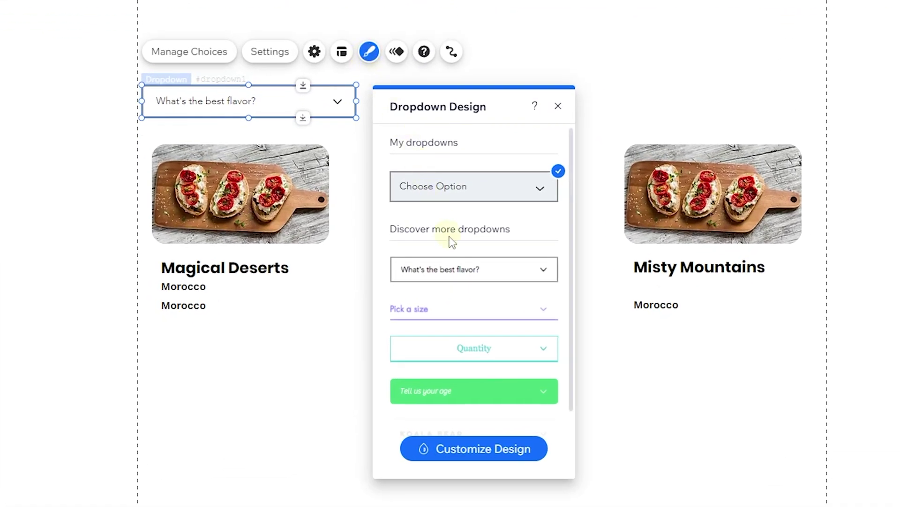
scroll(452, 239, down, 3)
click(469, 351)
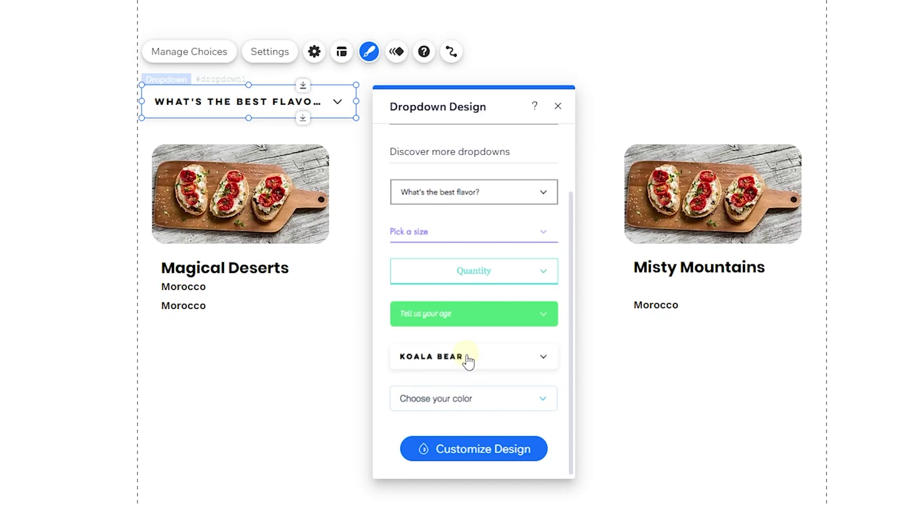
click(488, 454)
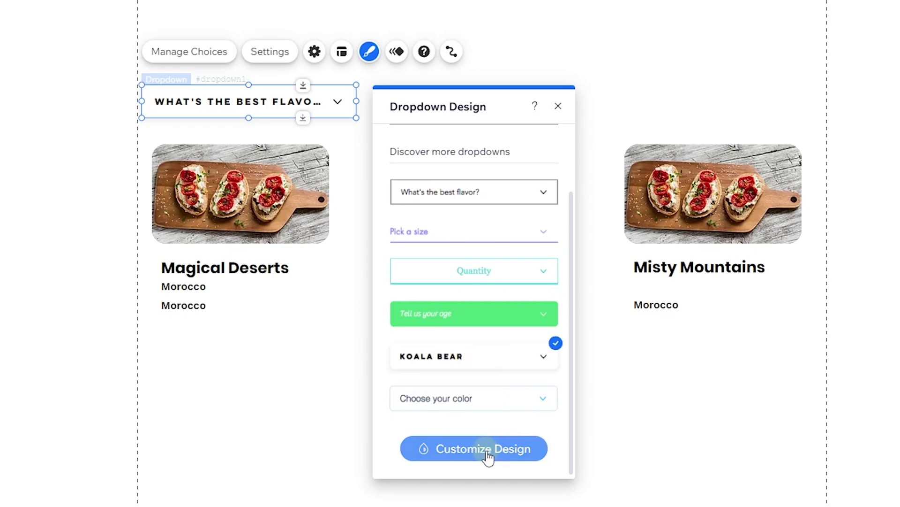
click(488, 454)
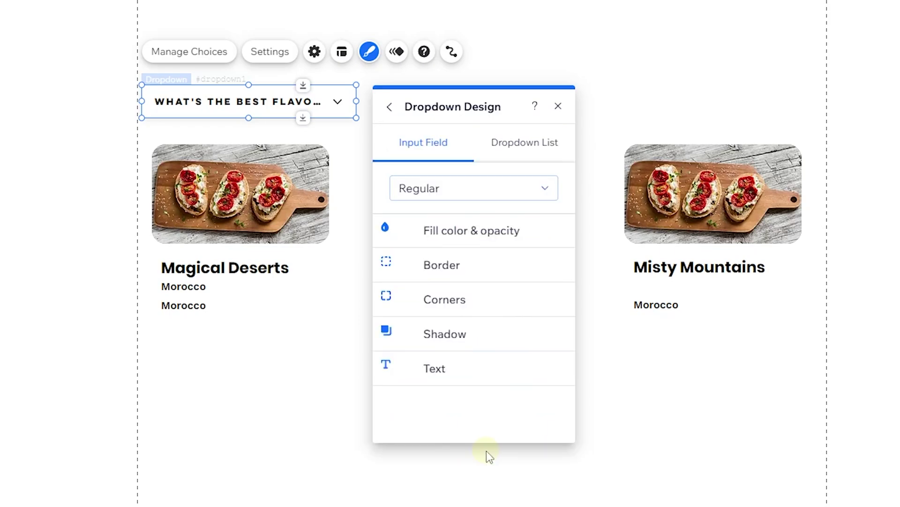
click(488, 368)
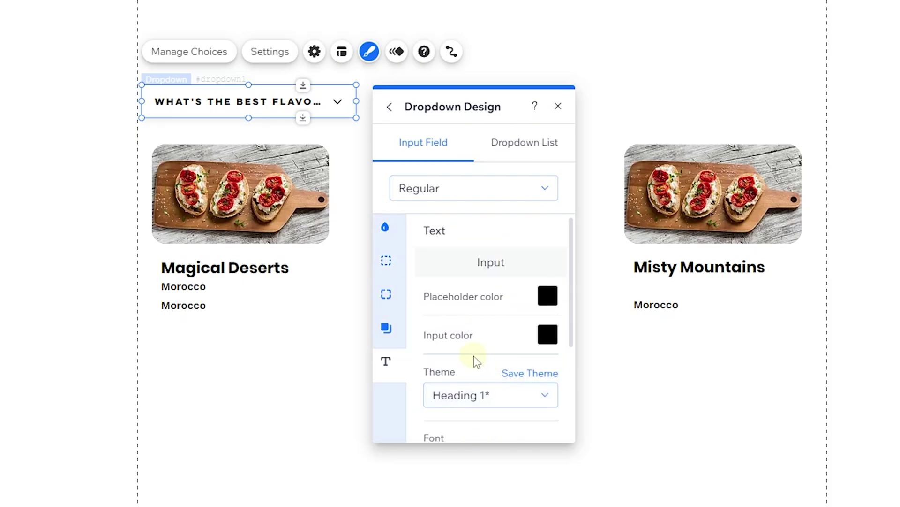
click(556, 105)
click(474, 103)
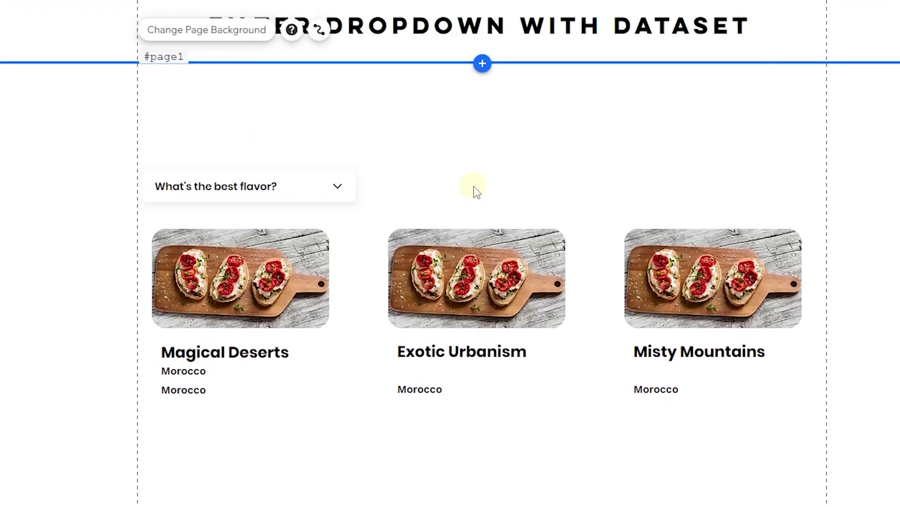
drag(300, 188, 290, 187)
click(263, 136)
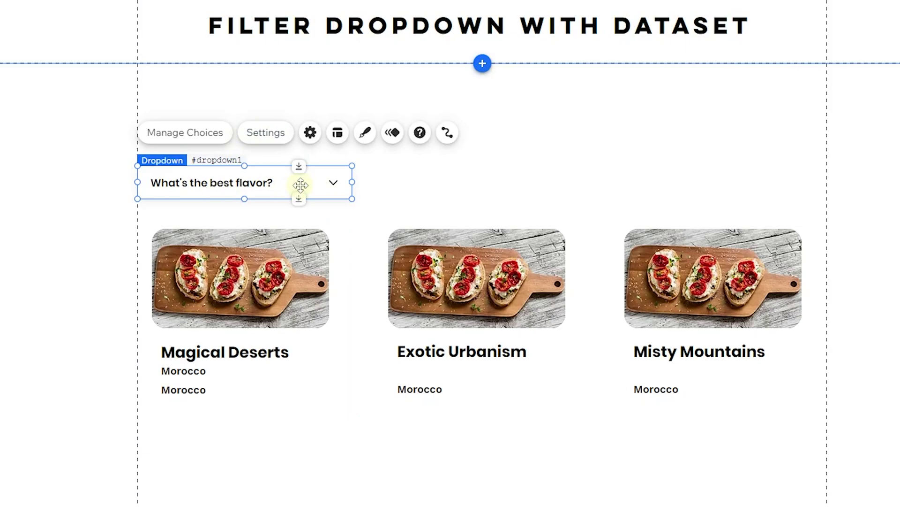
Step: Set the dropdown's placeholder text to 'Filter by Cuisine'
click(253, 137)
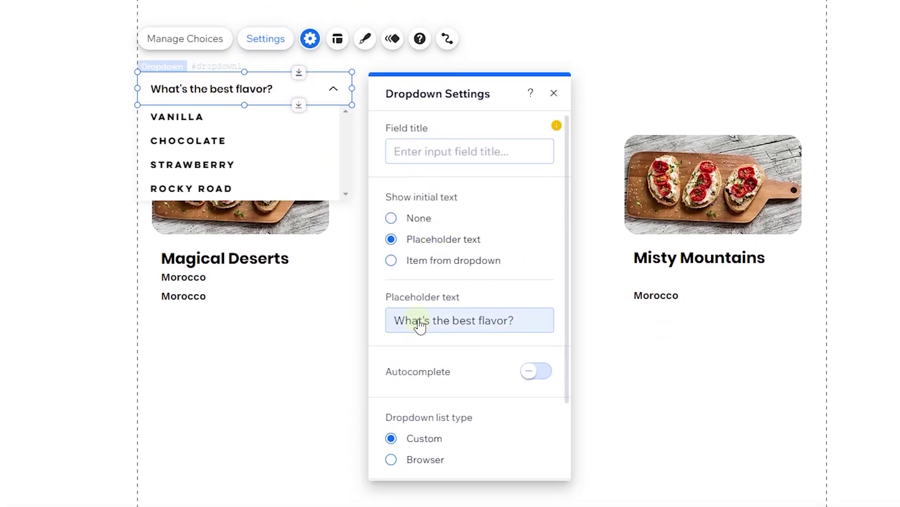
click(417, 320)
text(Filter by Cuisine)
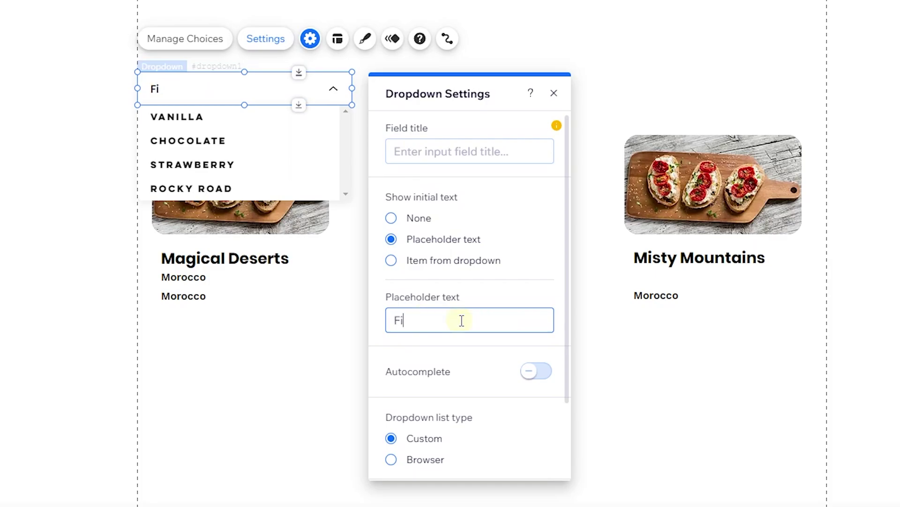
click(454, 341)
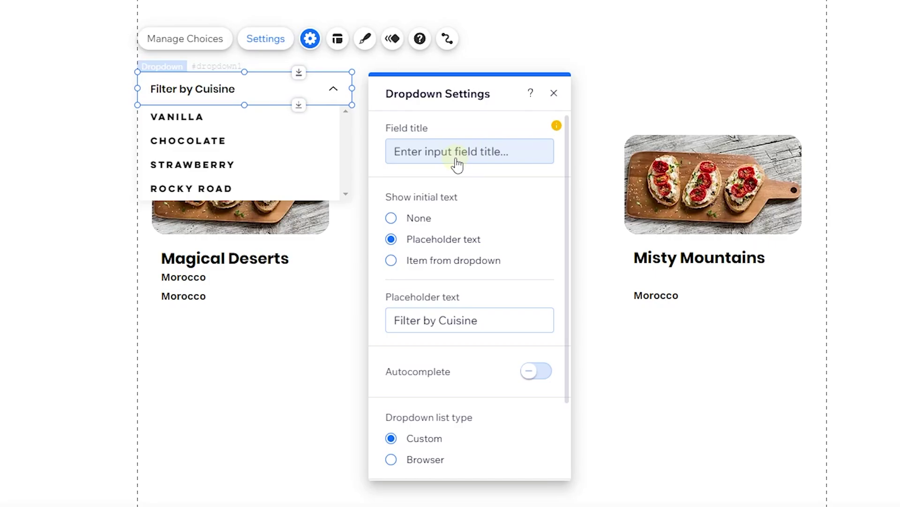
Step: Switch the dropdown to the browser list type, make it not required, and narrow it
scroll(416, 414, down, 3)
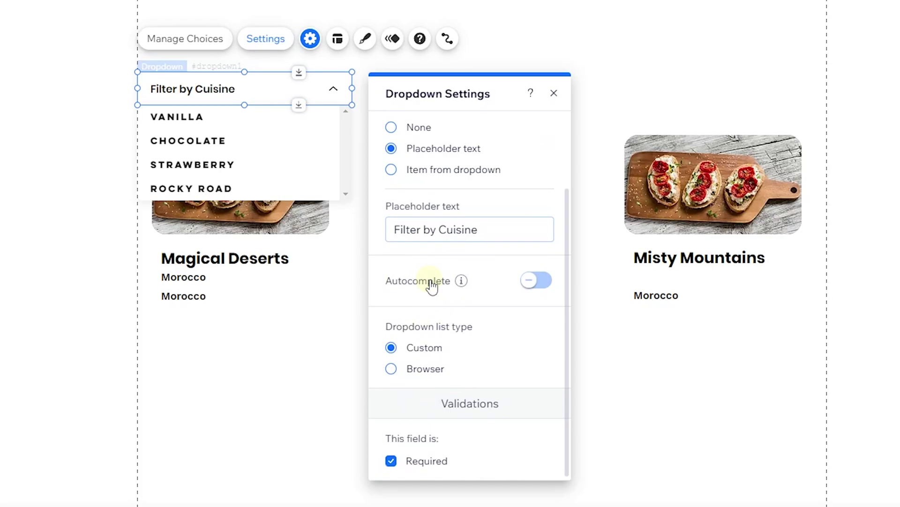
mouse_move(460, 282)
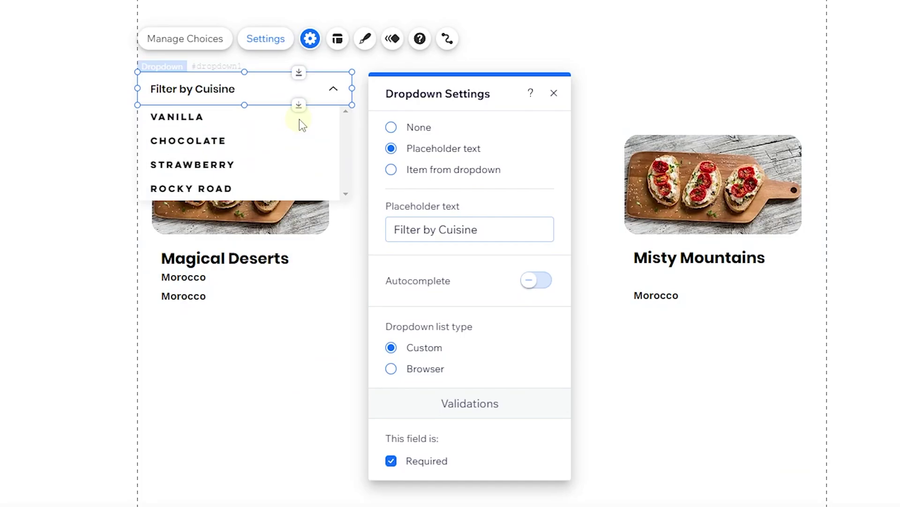
click(420, 372)
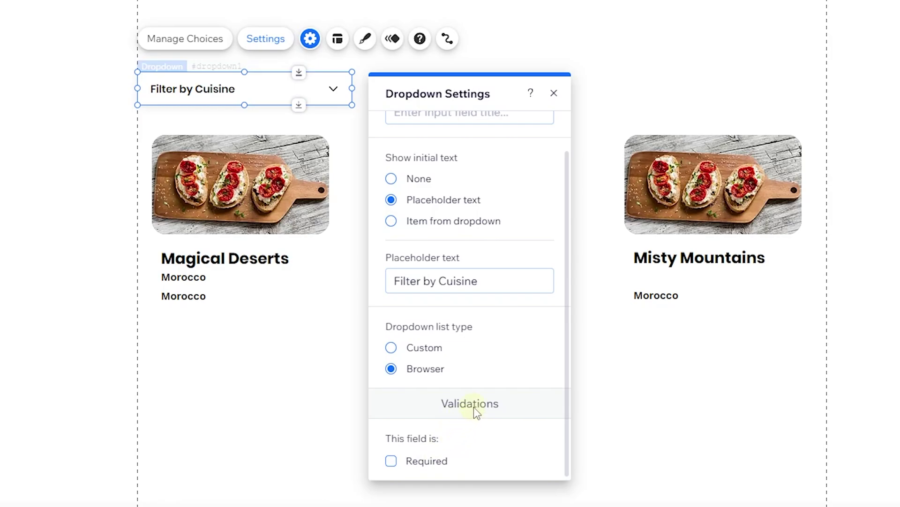
scroll(474, 406, up, 1)
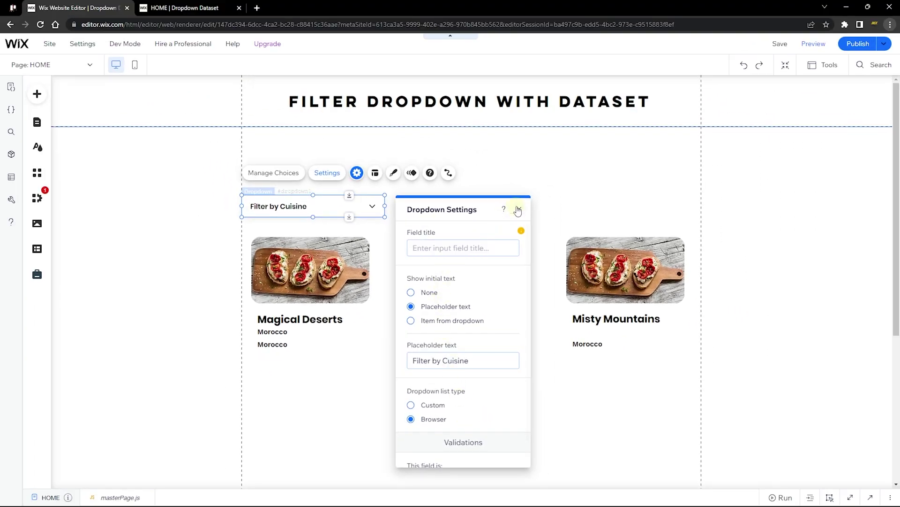
click(518, 210)
drag(385, 206, 338, 206)
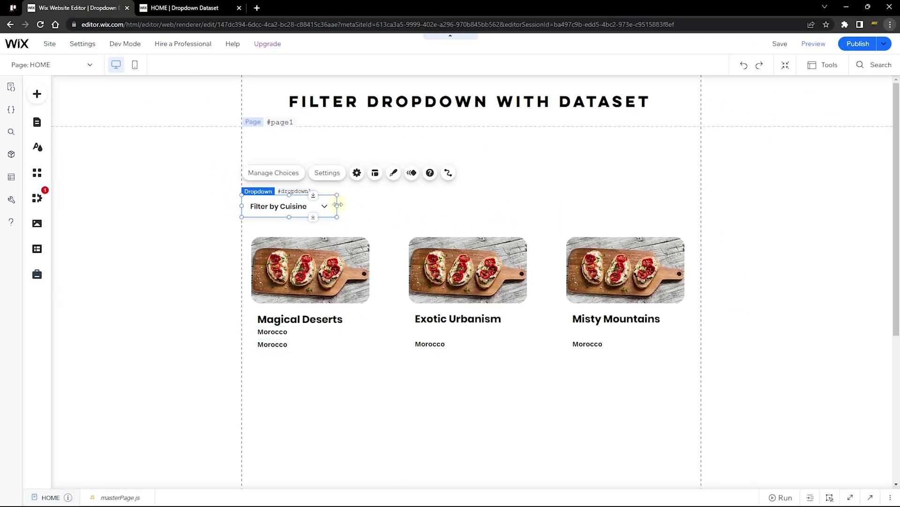
key(ctrl+Tab)
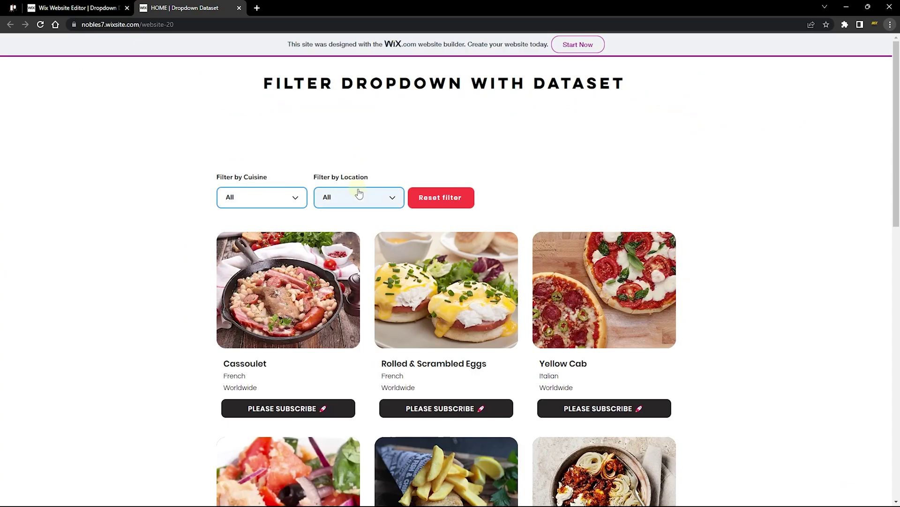
key(ctrl+Tab)
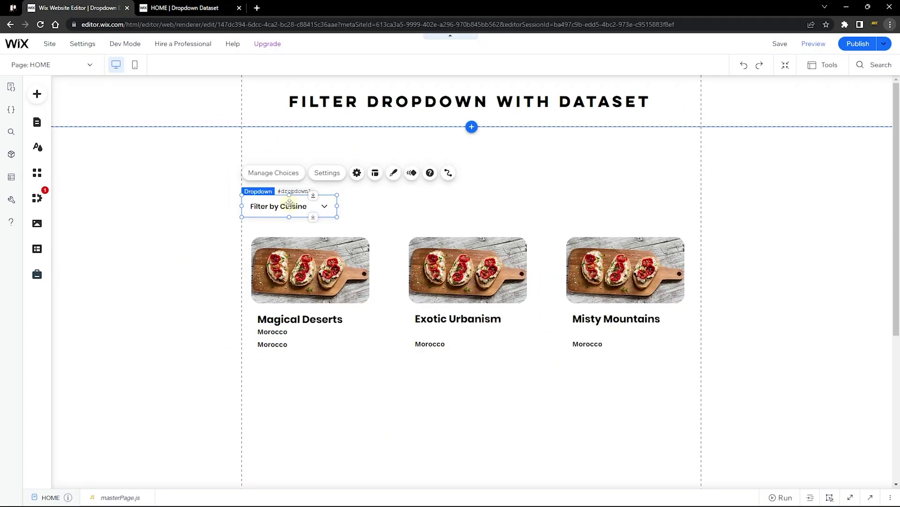
Step: Duplicate the Filter by Cuisine dropdown and place the copy beside the original
right_click(289, 203)
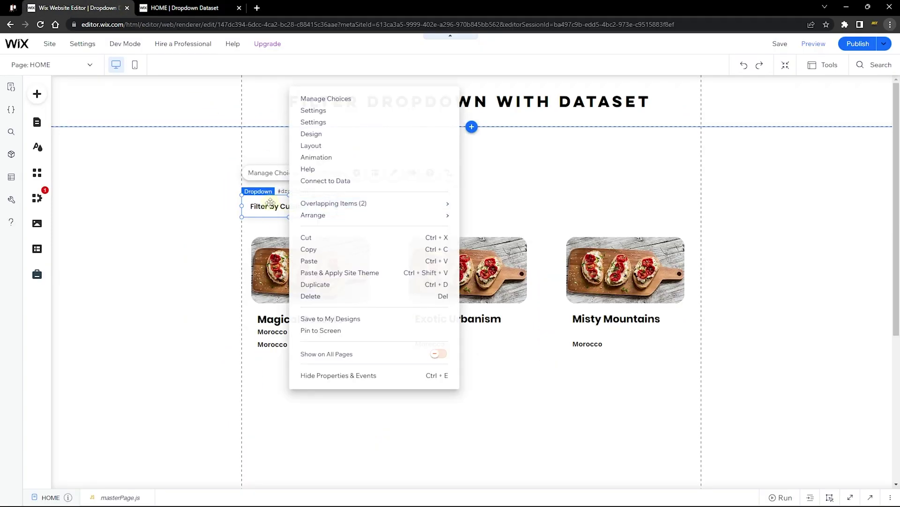
click(322, 284)
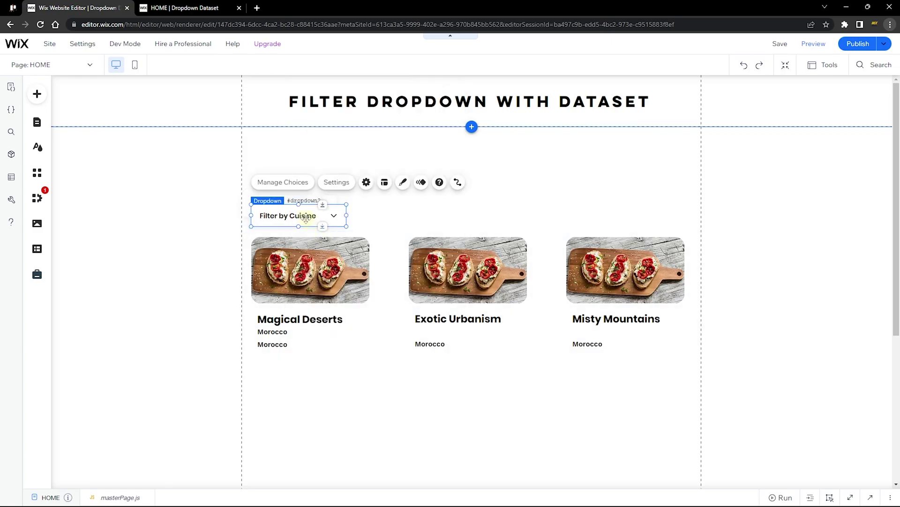
drag(306, 218, 395, 207)
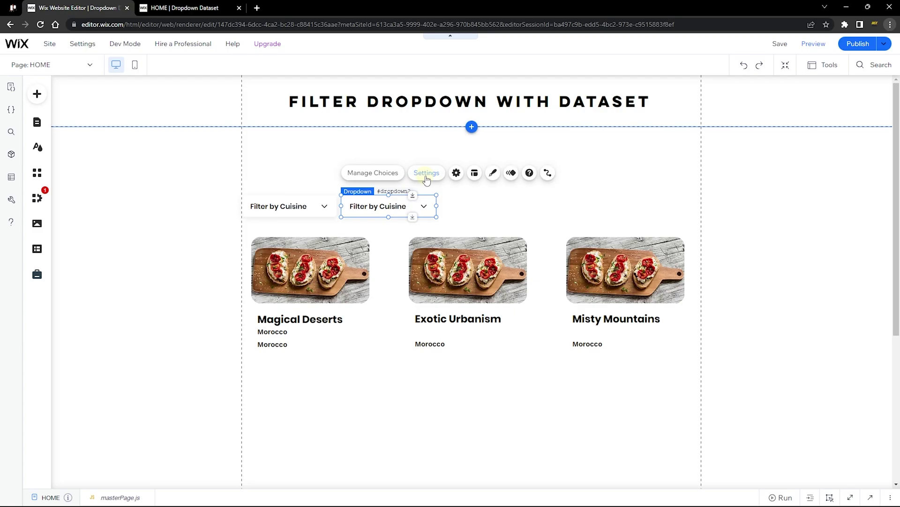
Step: Change the copy's placeholder to 'Filter by Location'
click(426, 177)
click(519, 360)
click(519, 360)
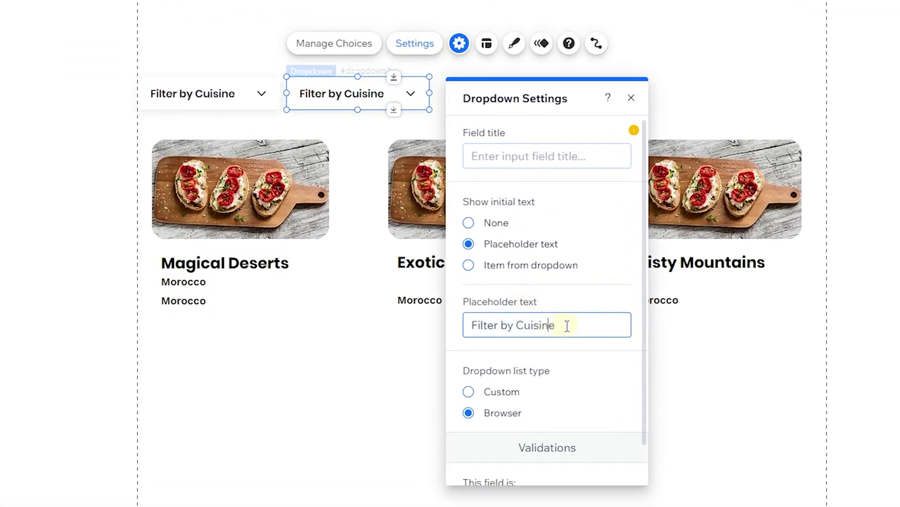
double_click(533, 324)
text(Location)
mouse_move(634, 130)
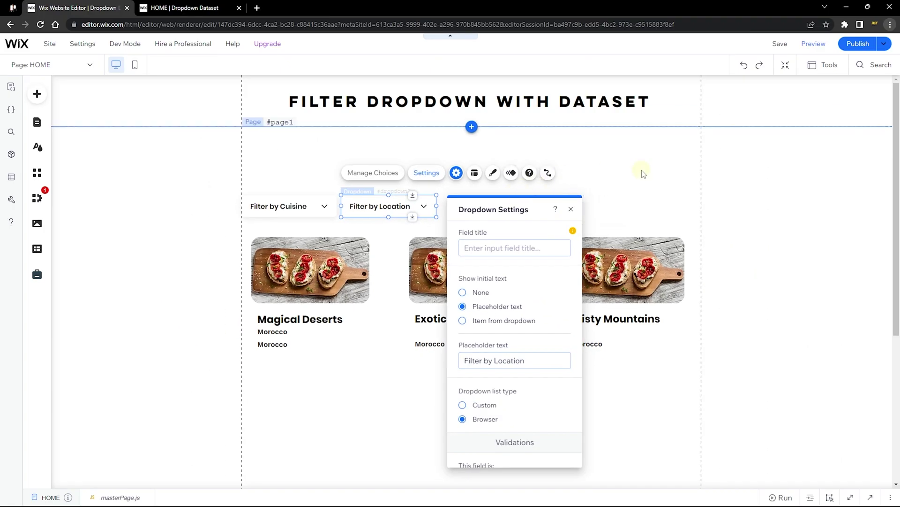
click(642, 173)
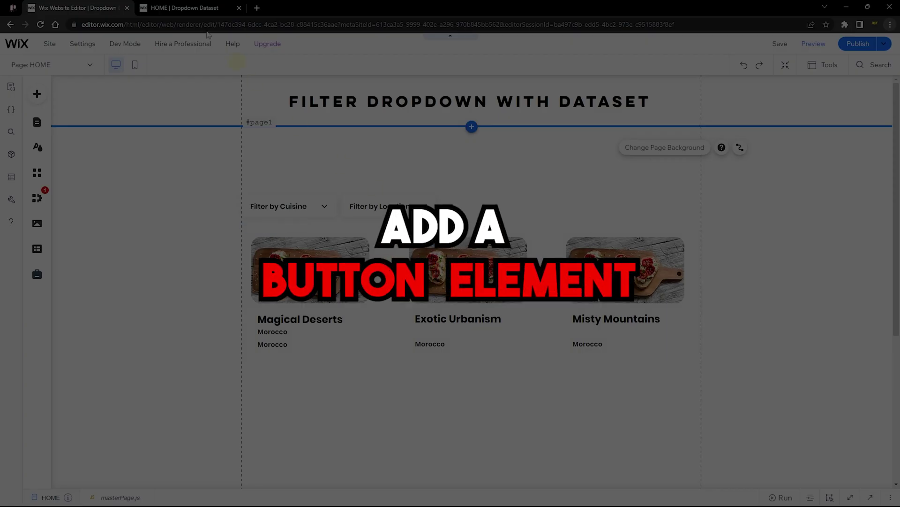
Step: Add a themed button to the right of the Filter by Location dropdown
click(191, 8)
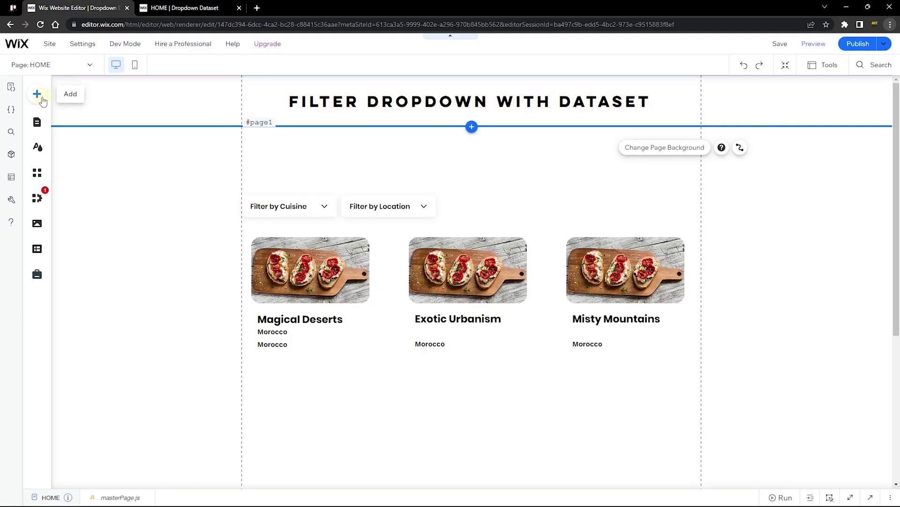
click(40, 95)
mouse_move(65, 183)
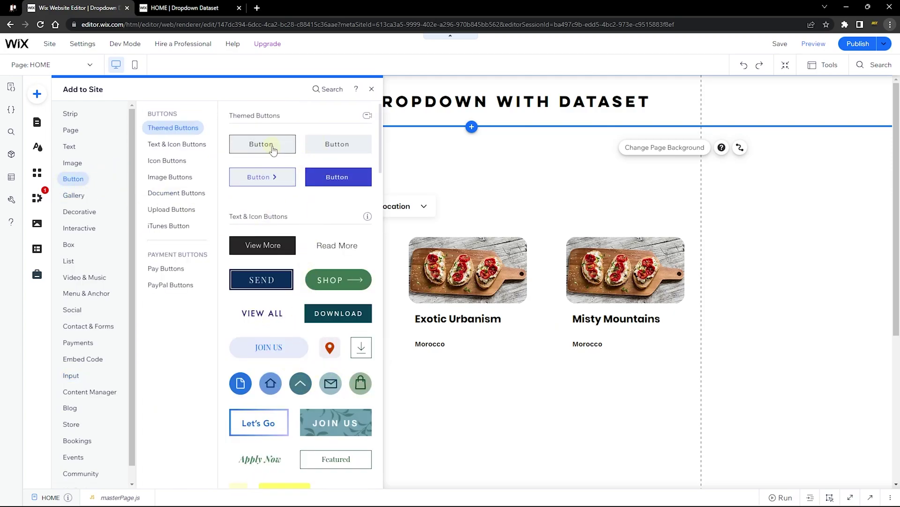
drag(274, 150, 480, 217)
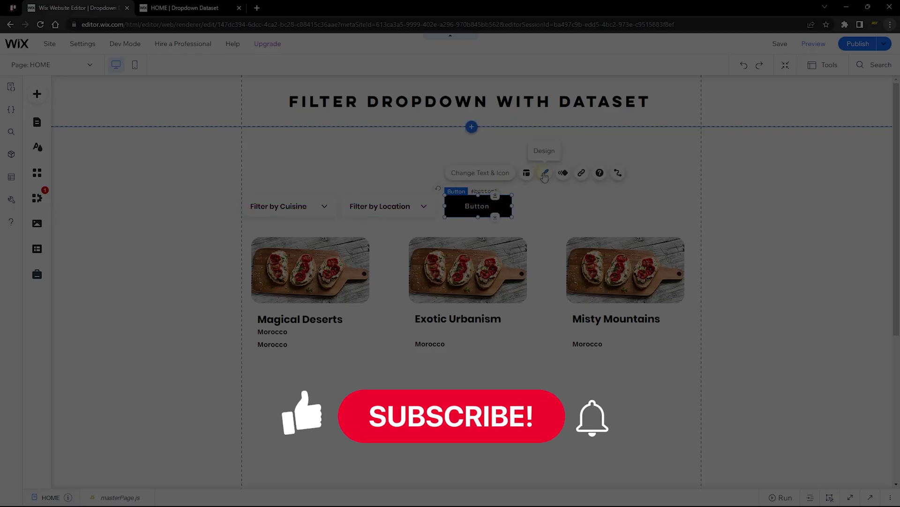
Step: Set the button's regular fill colour to red (#FF4040)
click(544, 176)
click(572, 230)
click(569, 311)
click(522, 361)
click(535, 325)
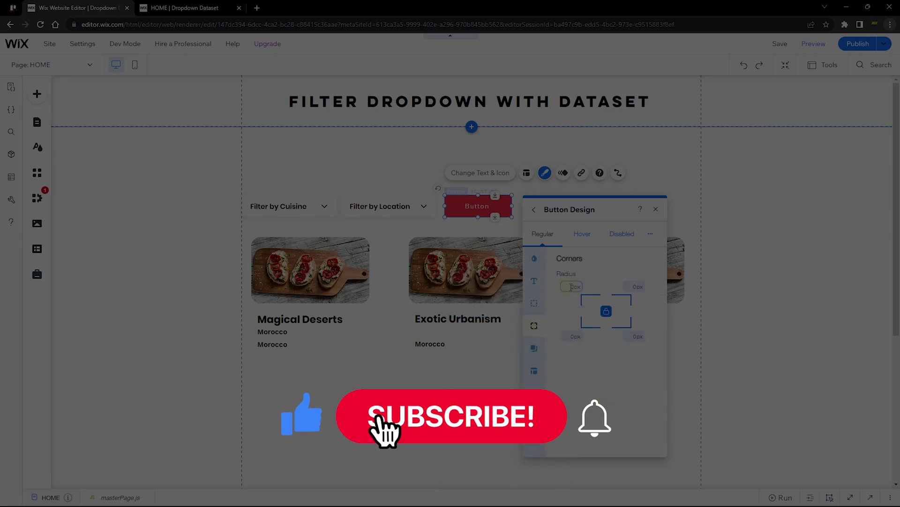
click(535, 280)
Step: Set the button's hover fill to the same red
click(582, 233)
click(534, 258)
click(566, 311)
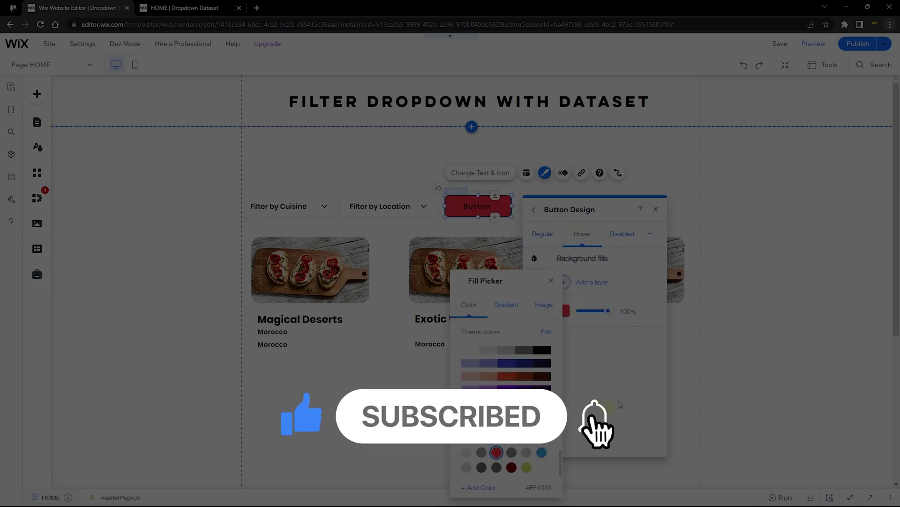
click(534, 281)
click(563, 294)
click(535, 302)
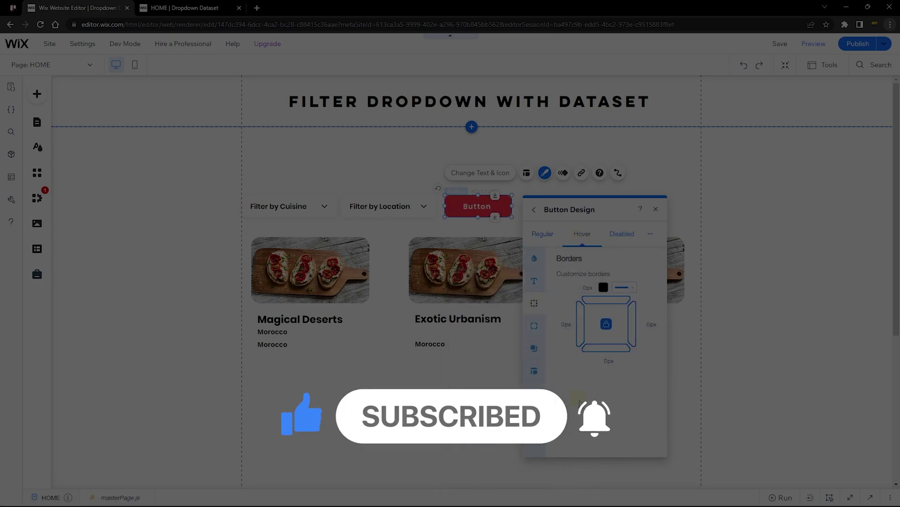
click(657, 212)
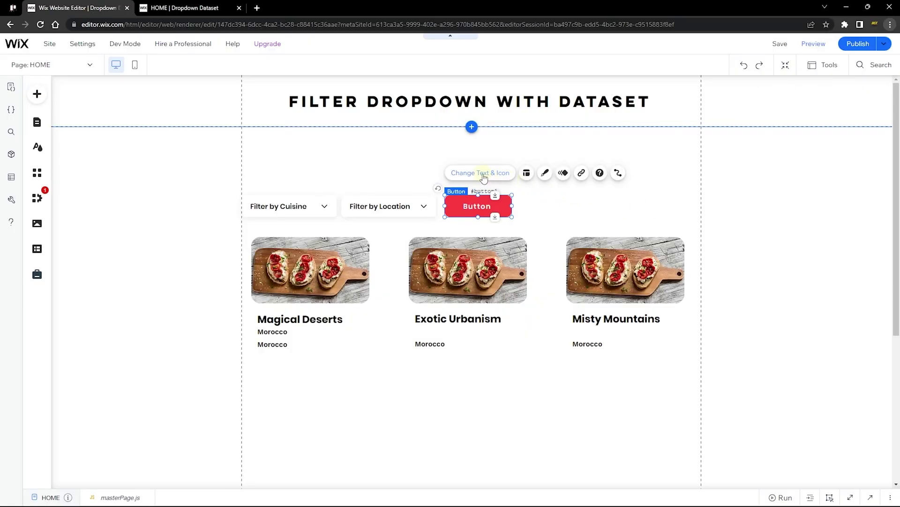
Step: Change the red button's label to 'Reset filter'
click(497, 177)
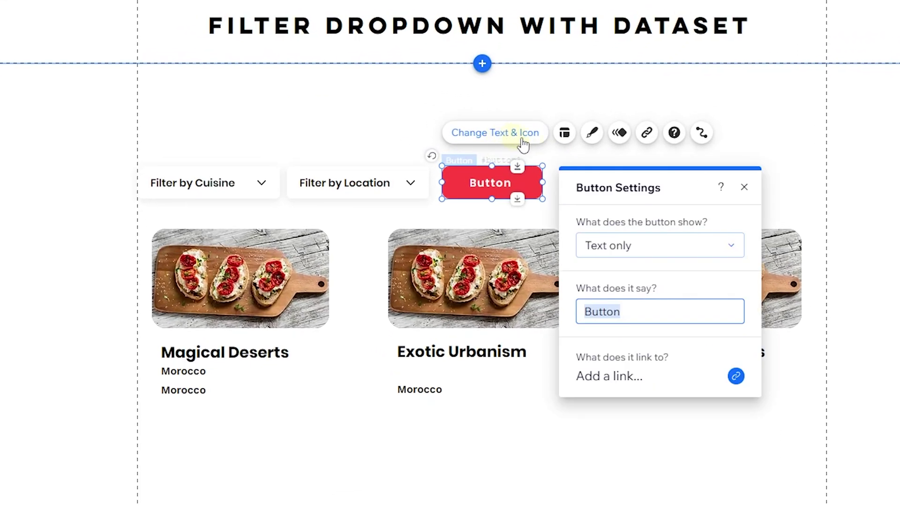
text(Re)
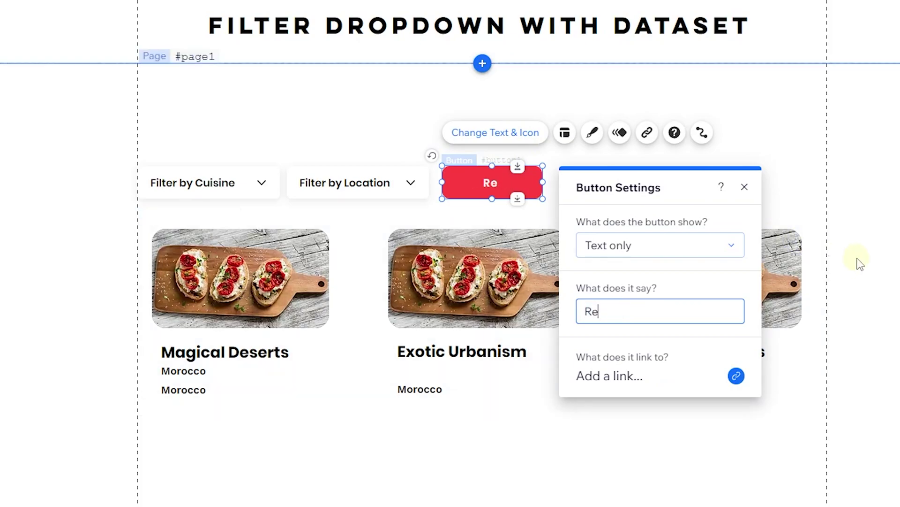
text(set filter)
click(860, 263)
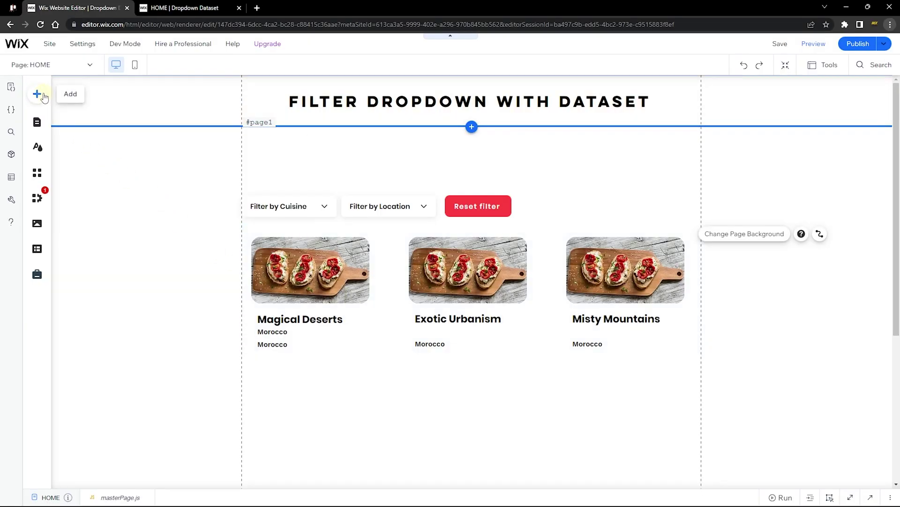
Step: Add a Content Manager dataset and place it left of the repeater
click(37, 93)
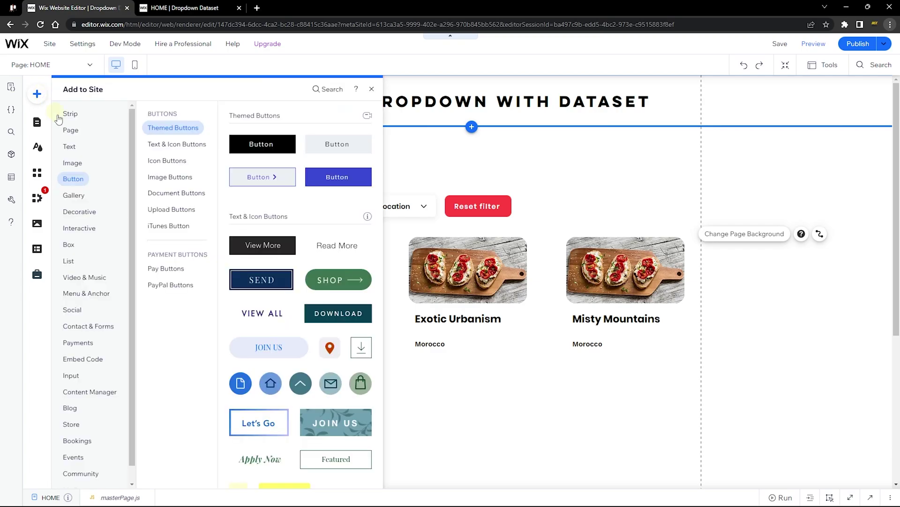
click(110, 394)
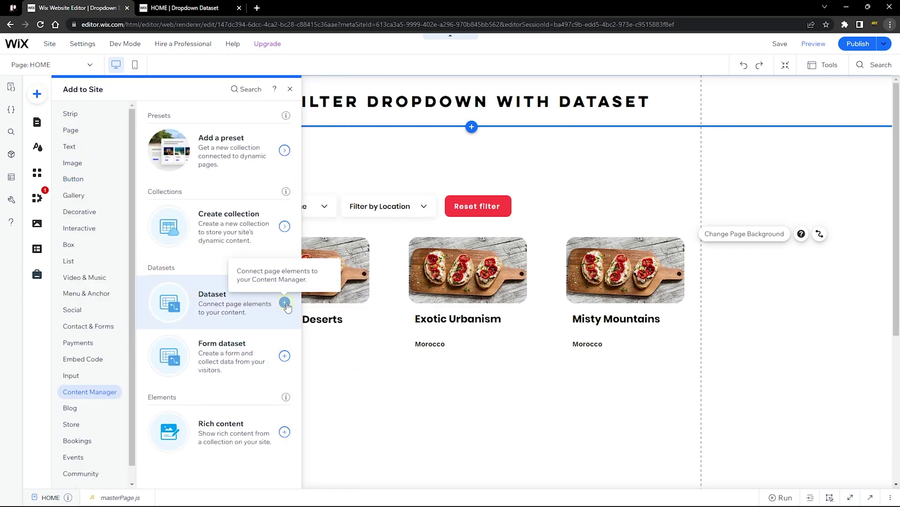
click(285, 303)
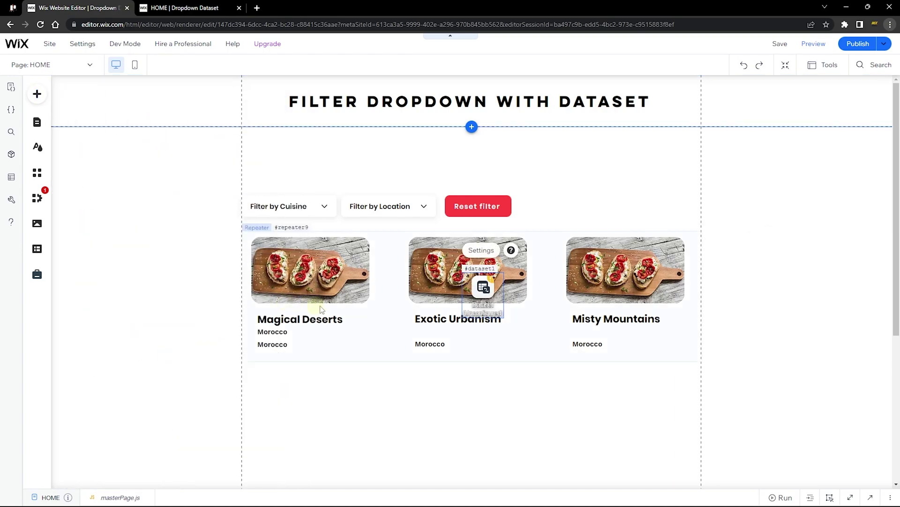
drag(482, 287, 193, 208)
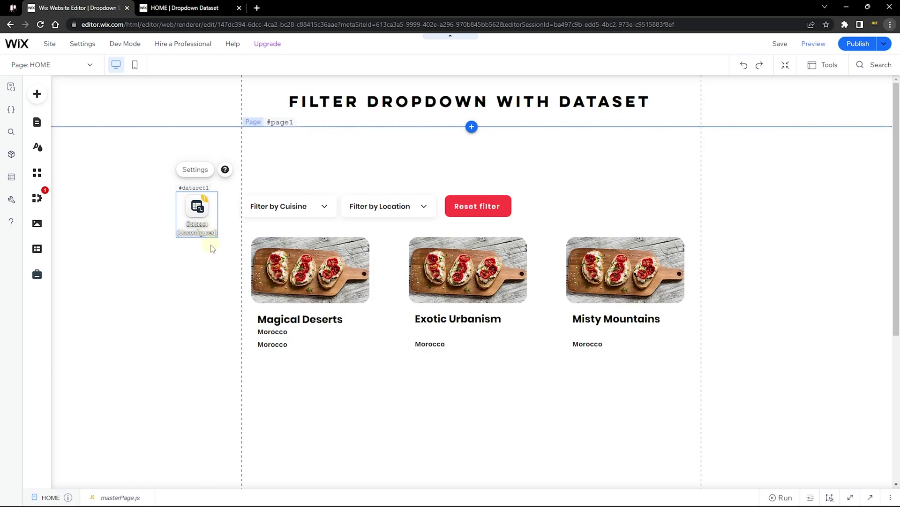
Step: Connect the dataset to the Restaurant collection
click(194, 171)
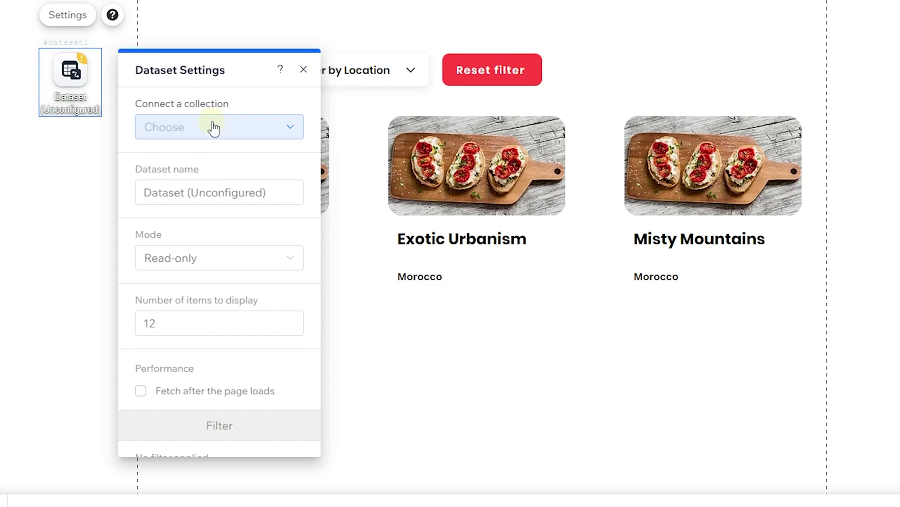
click(213, 127)
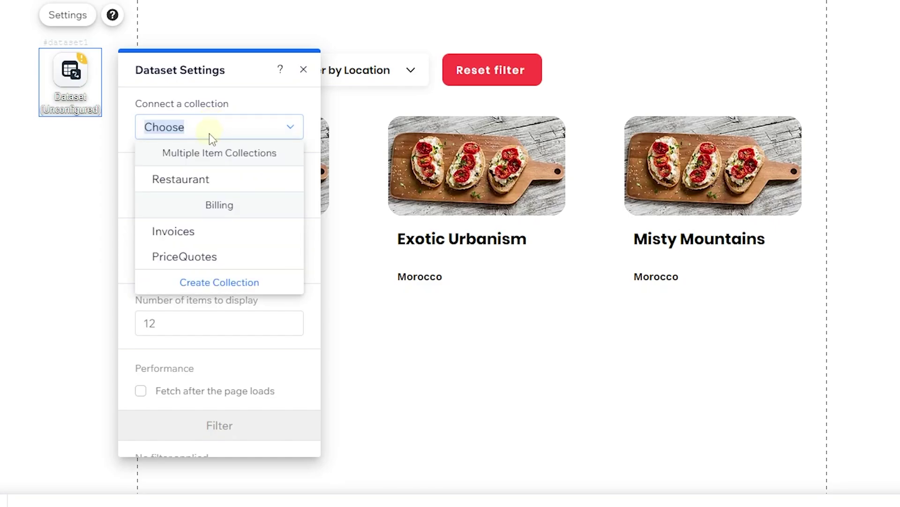
click(269, 182)
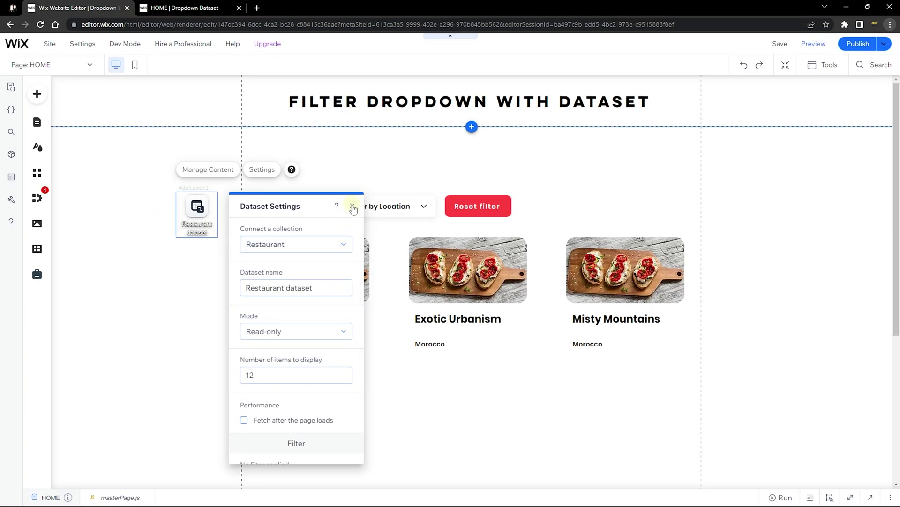
click(352, 206)
click(388, 283)
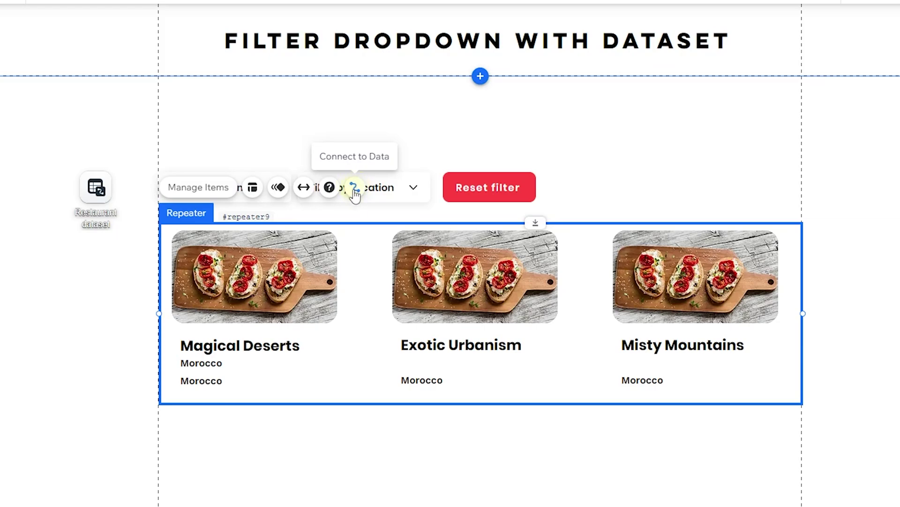
Step: Connect the repeater to Restaurant dataset and fill card images from the Image field
click(355, 192)
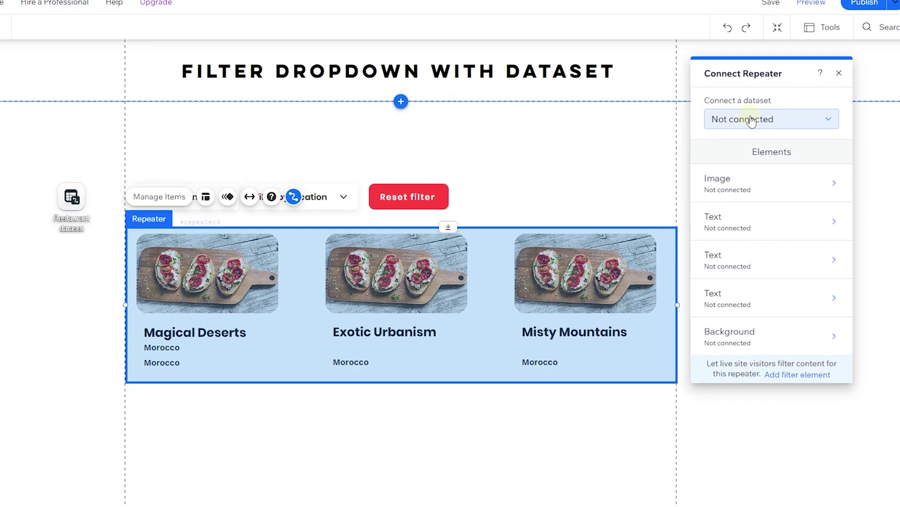
click(752, 121)
click(747, 162)
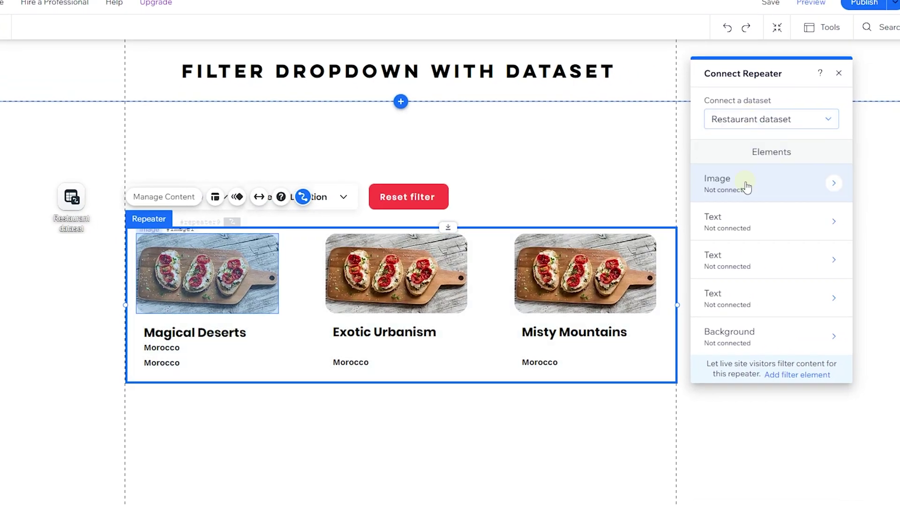
click(746, 188)
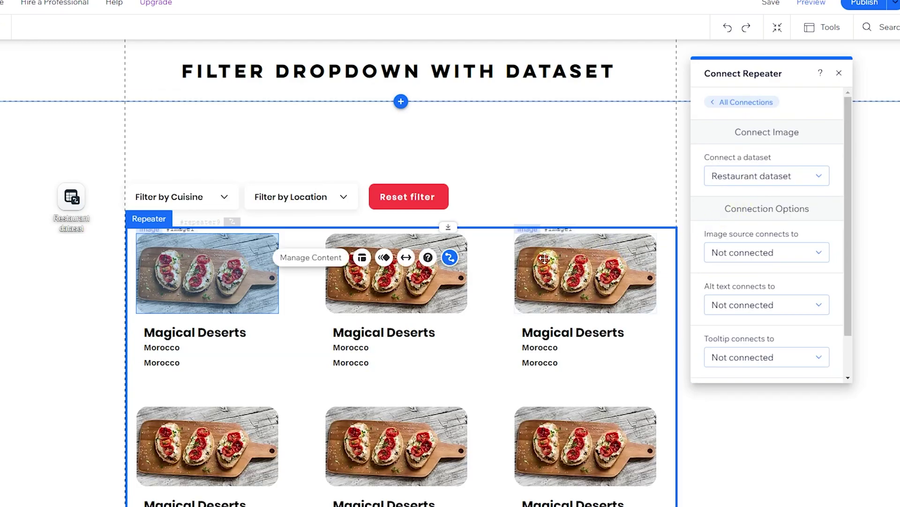
scroll(544, 257, down, 4)
scroll(544, 258, down, 2)
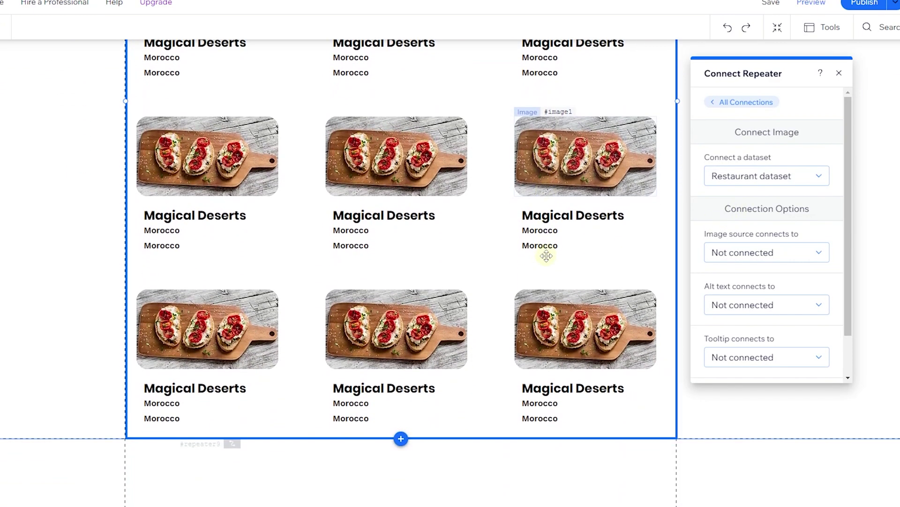
scroll(546, 256, up, 2)
scroll(546, 256, up, 3)
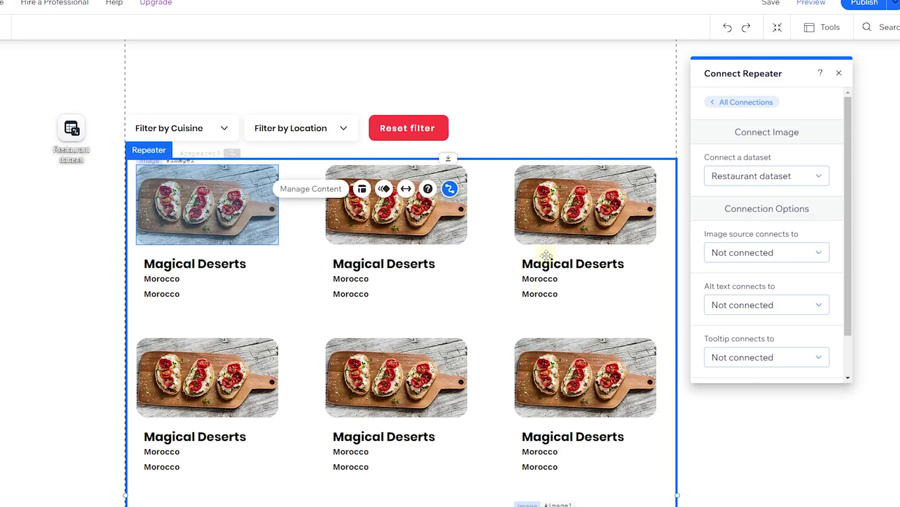
click(769, 255)
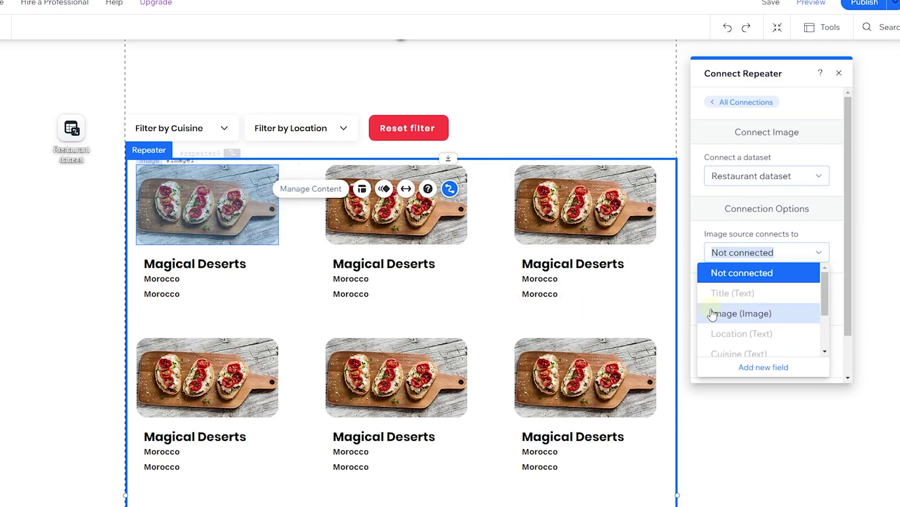
click(717, 313)
Step: Use the Title field as the card image's alt text and tooltip
click(751, 310)
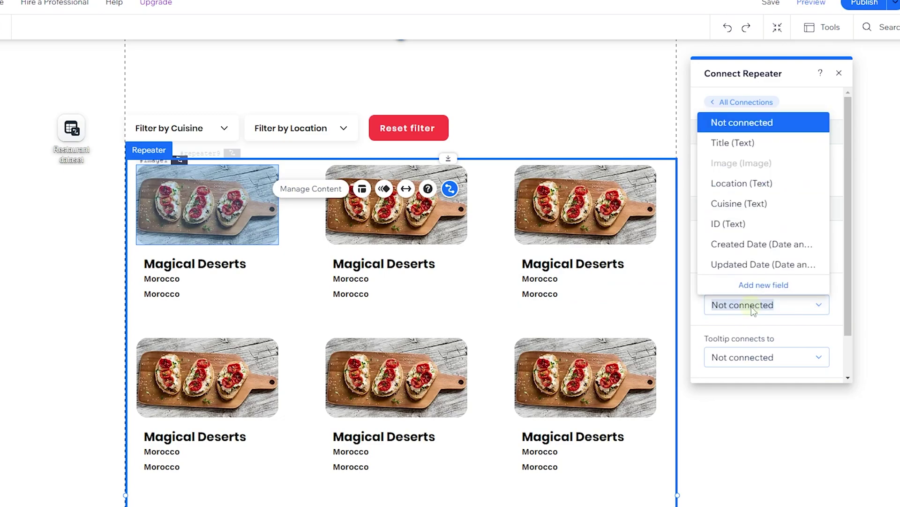
click(746, 145)
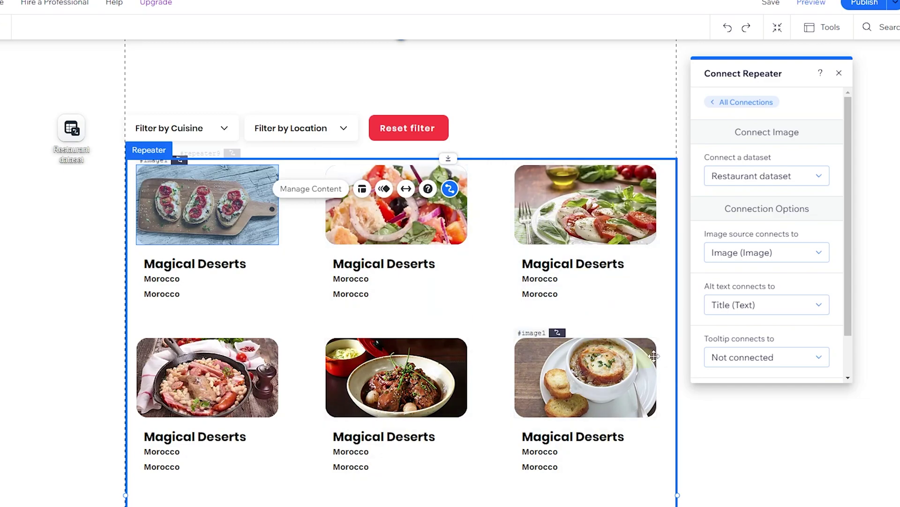
scroll(773, 324, down, 1)
click(765, 310)
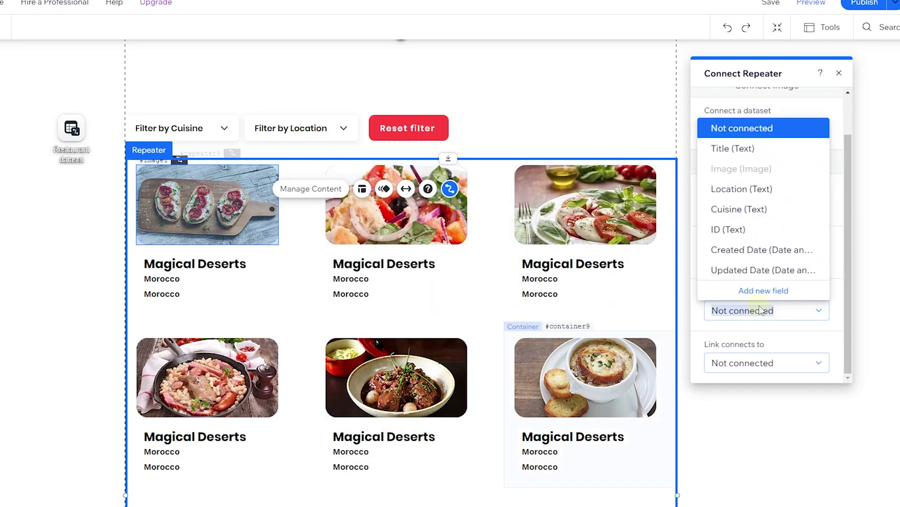
click(757, 154)
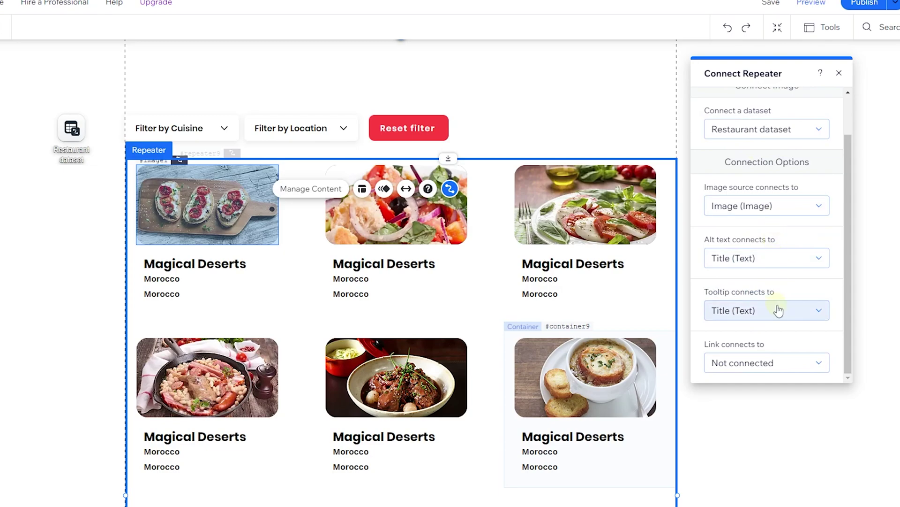
scroll(788, 267, up, 2)
Step: Bind the dish title text to the Title field
click(745, 105)
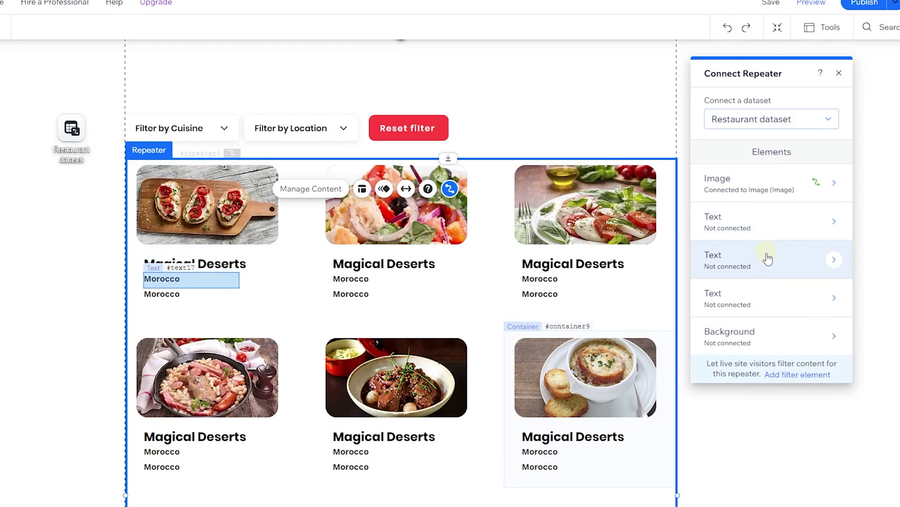
click(763, 221)
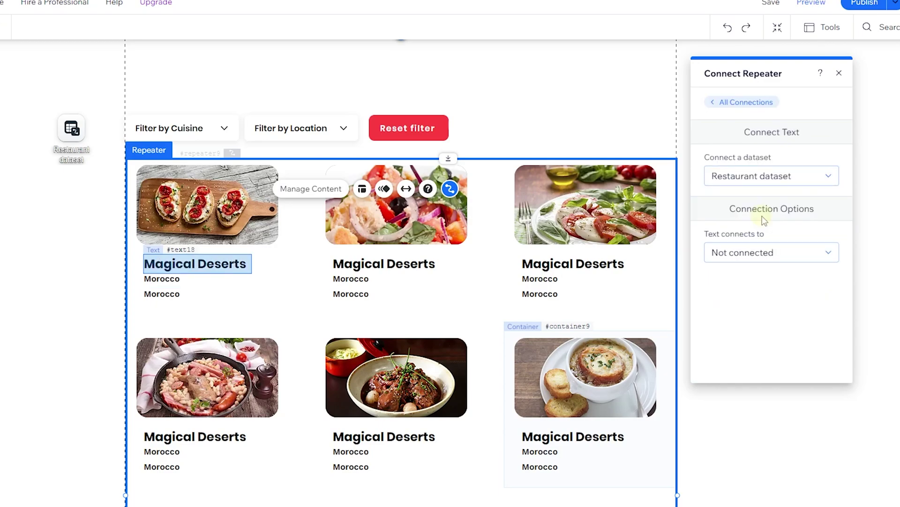
click(754, 252)
click(749, 290)
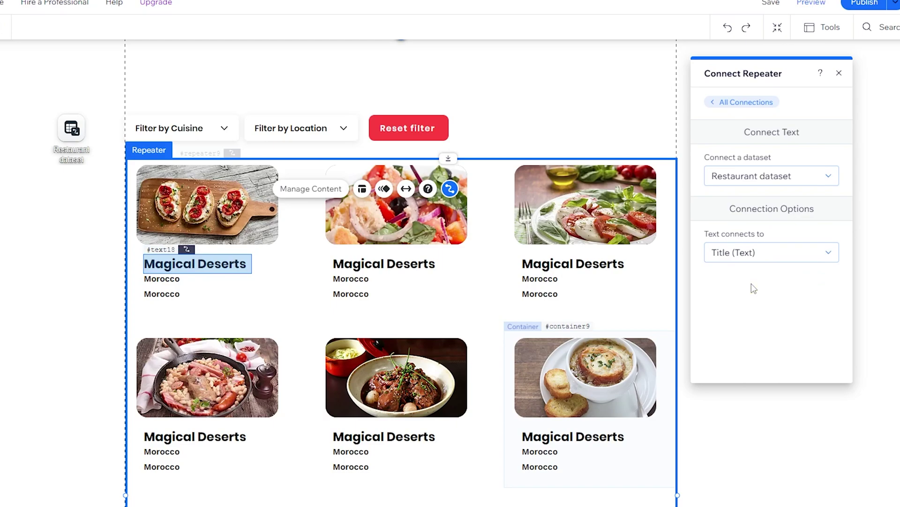
click(743, 102)
Step: Bind the first detail line to Location and the second to Cuisine
click(758, 265)
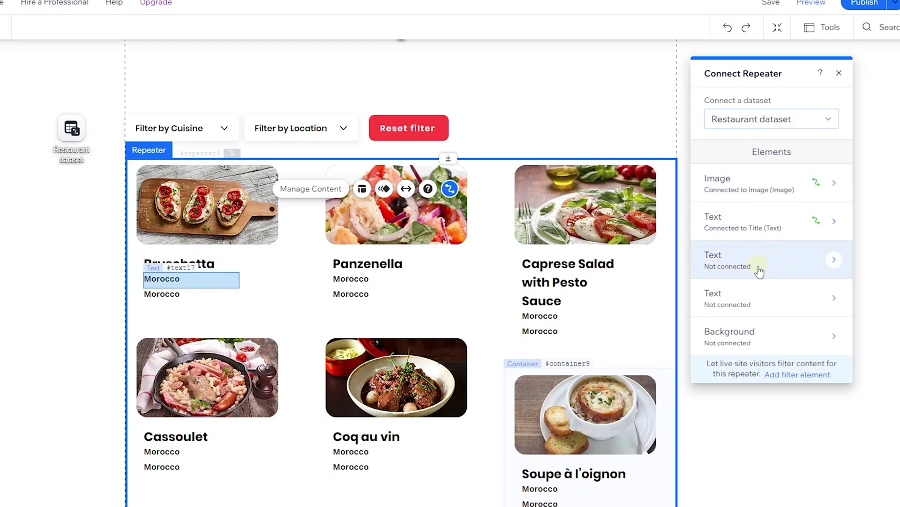
click(758, 258)
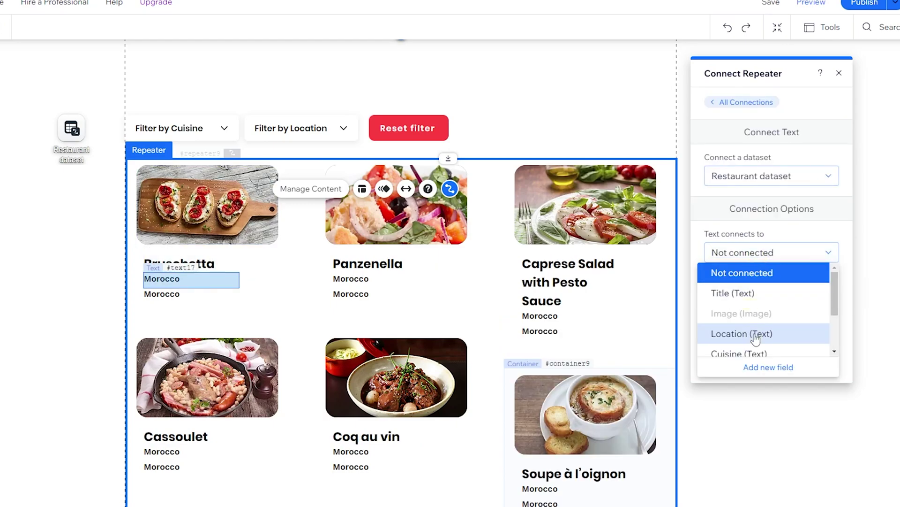
click(754, 333)
click(732, 102)
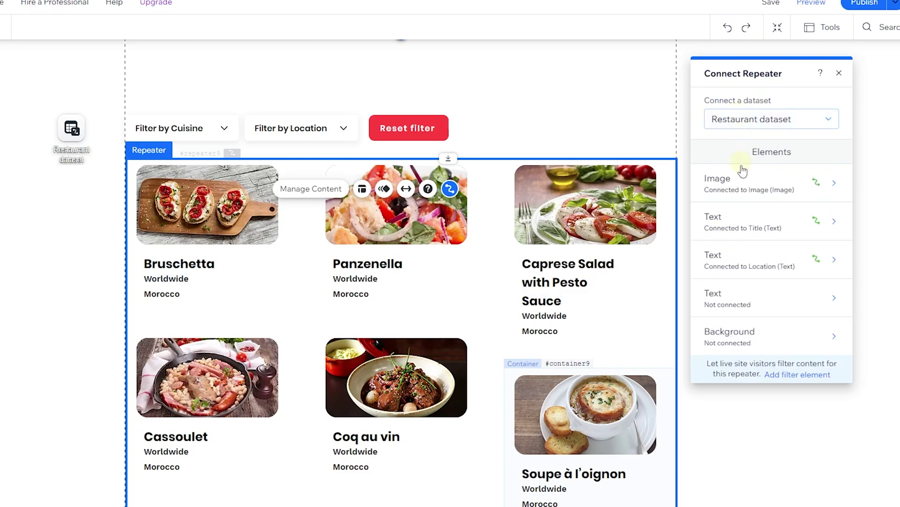
click(745, 300)
click(755, 252)
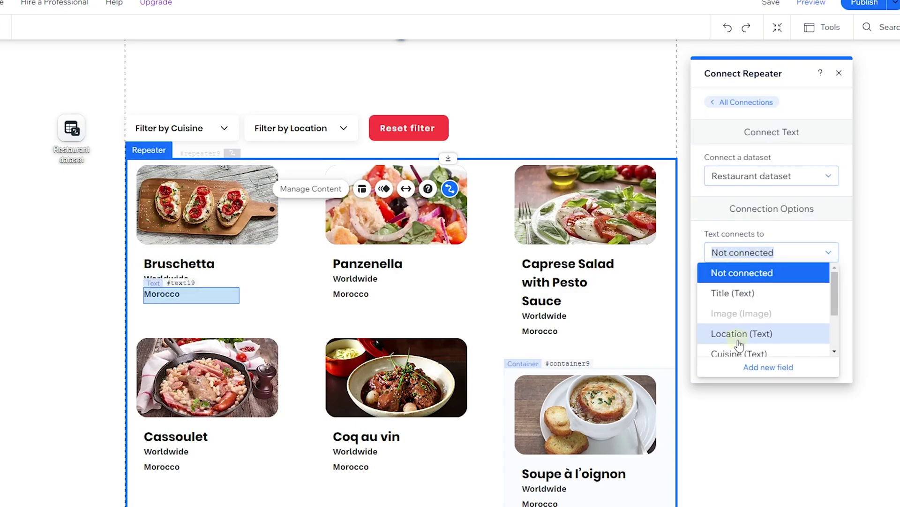
click(741, 352)
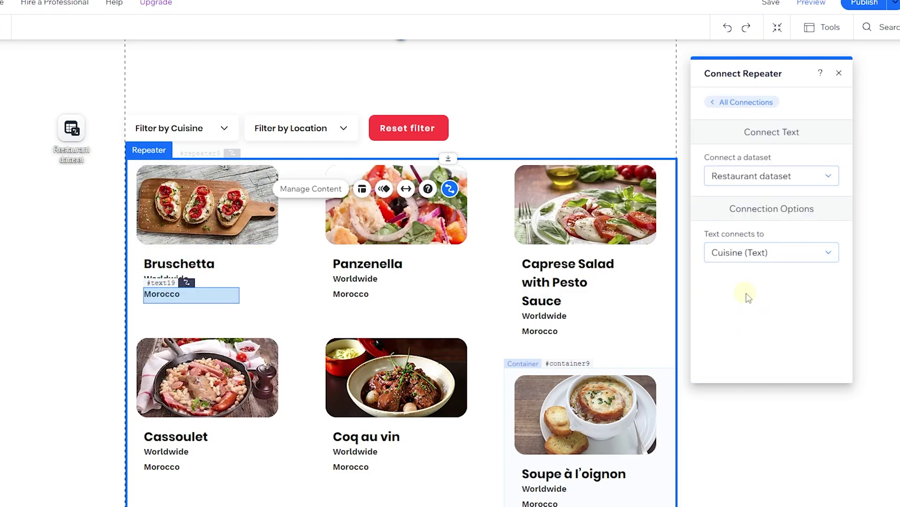
click(839, 72)
Step: Drag the Caprese Salad with Pesto Sauce title's right edge out so it wraps onto two lines
click(594, 278)
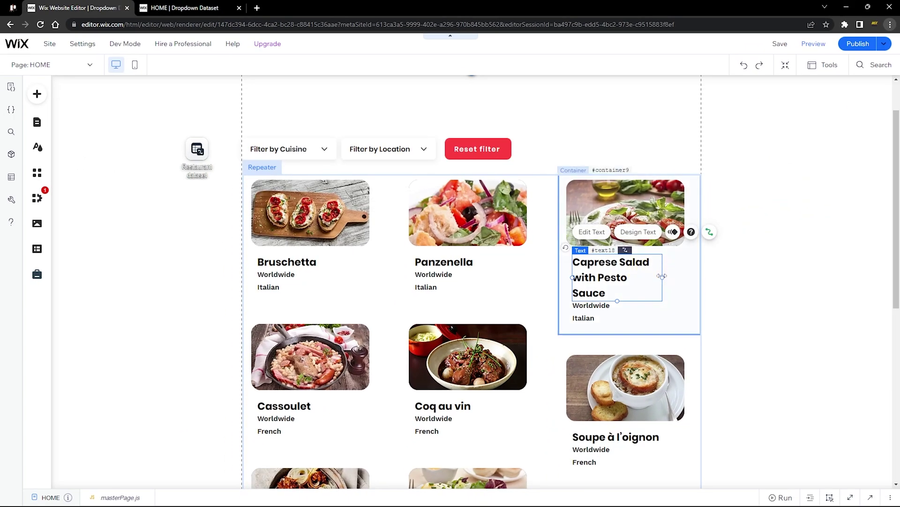
drag(662, 276, 681, 277)
click(741, 294)
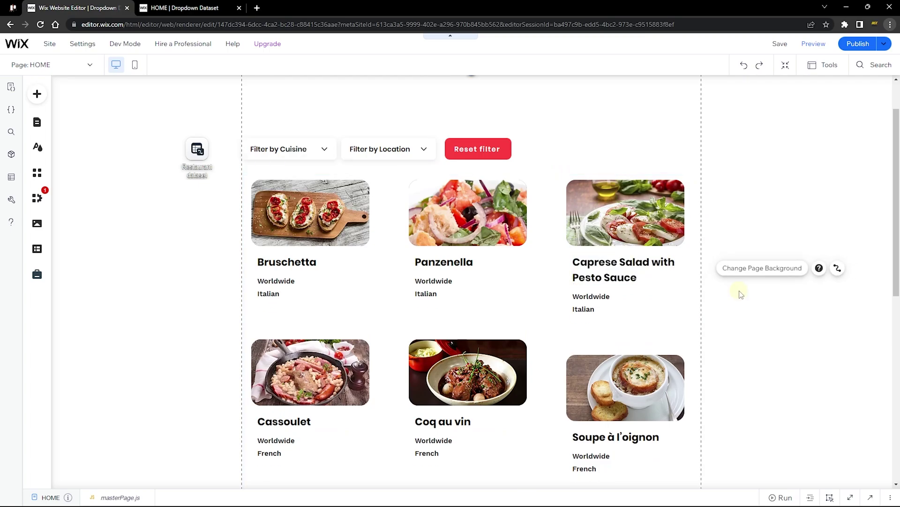
scroll(740, 292, up, 1)
scroll(740, 305, down, 7)
scroll(740, 325, down, 2)
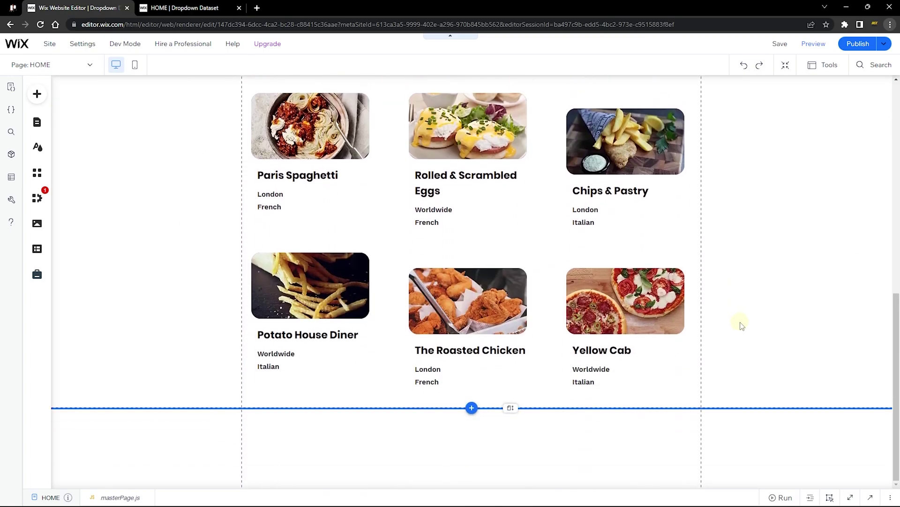
scroll(740, 323, up, 9)
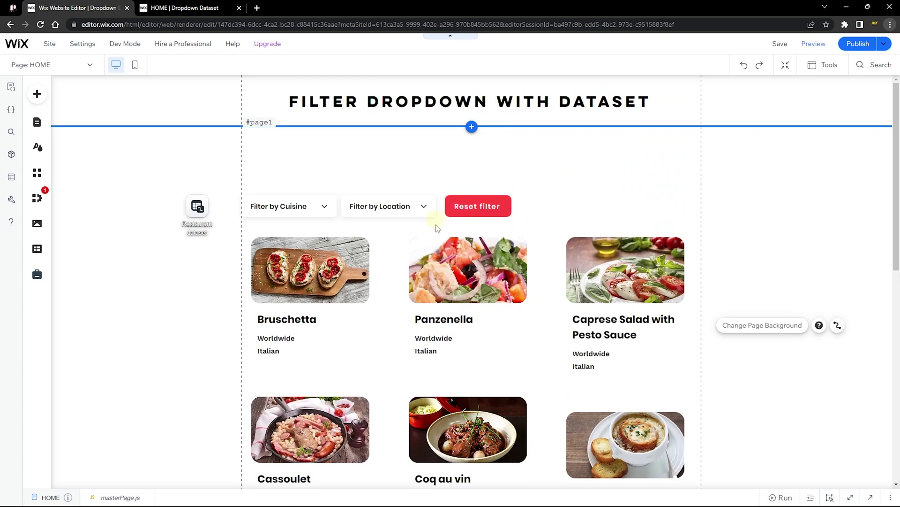
click(506, 231)
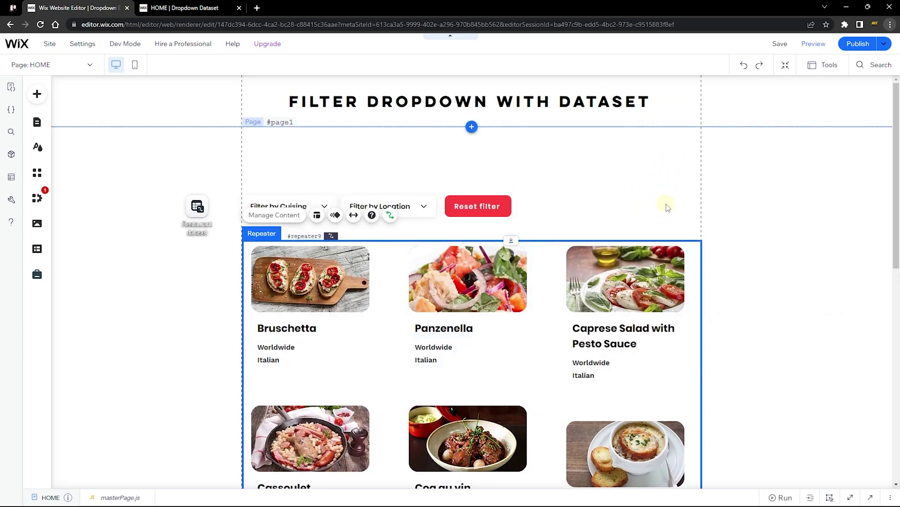
click(653, 205)
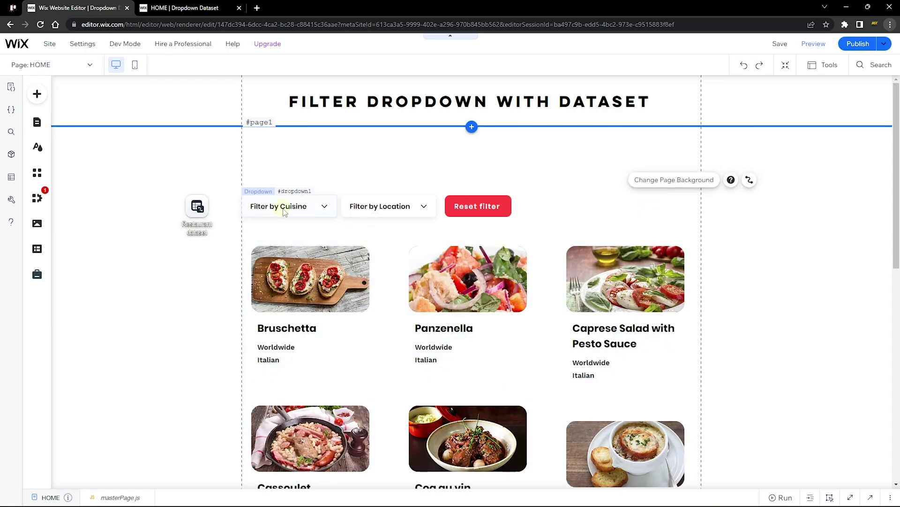
Step: Make the Filter by Cuisine dropdown filter Restaurant dataset by the Cuisine (Text) field
click(284, 212)
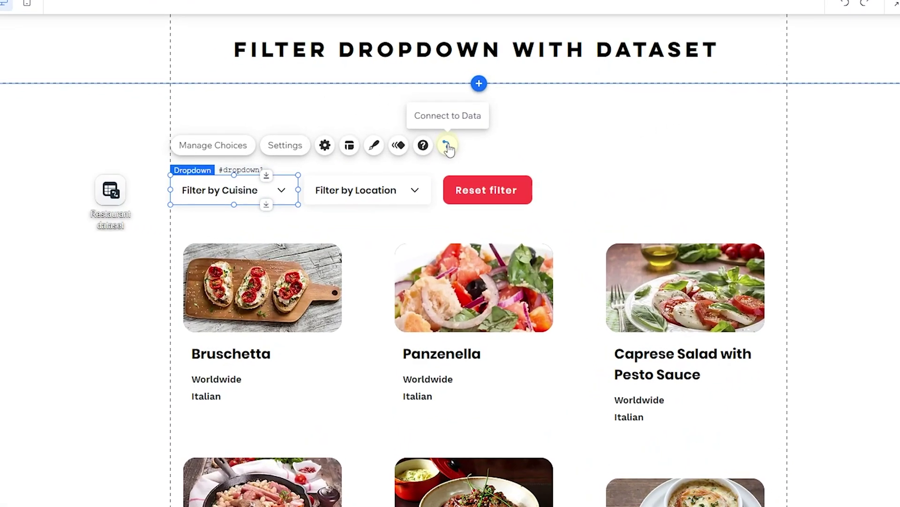
click(448, 135)
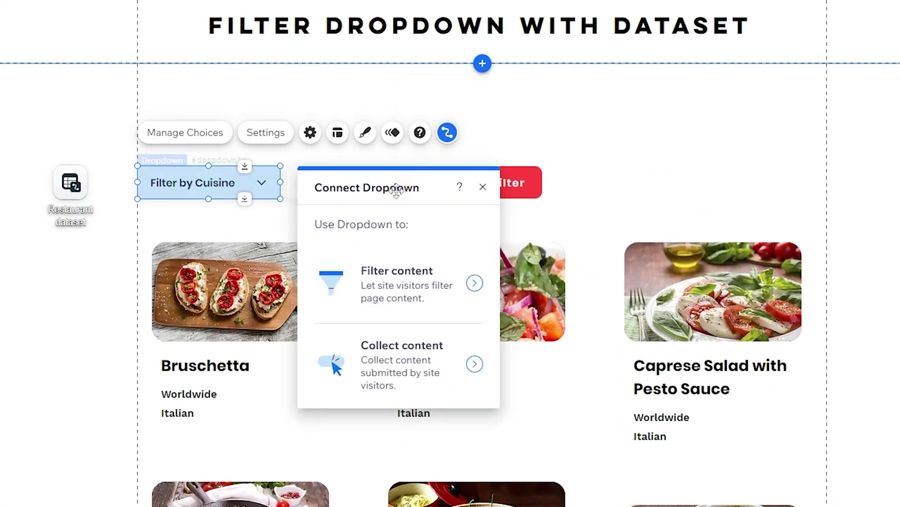
drag(403, 179, 575, 147)
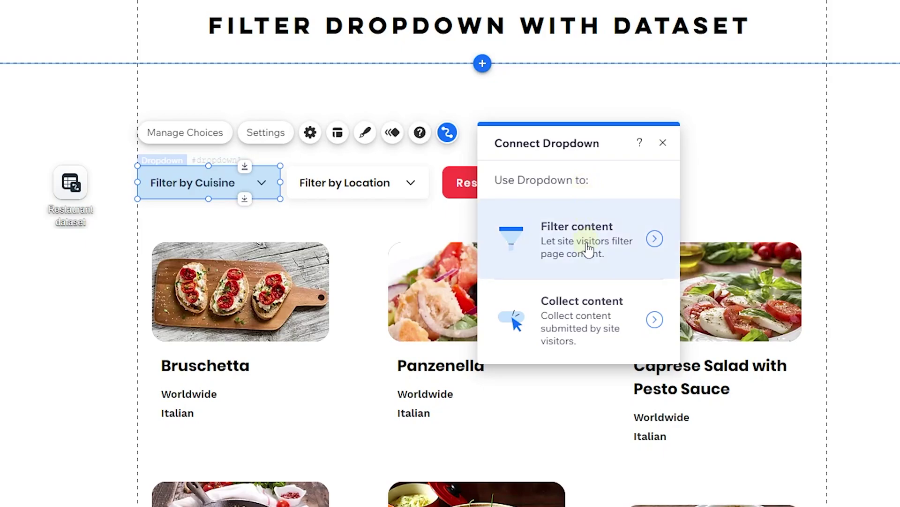
click(611, 241)
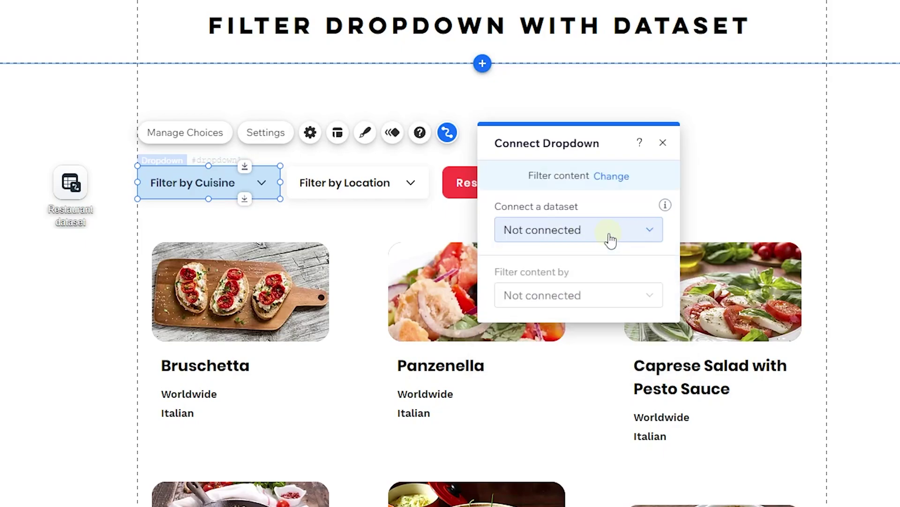
click(558, 231)
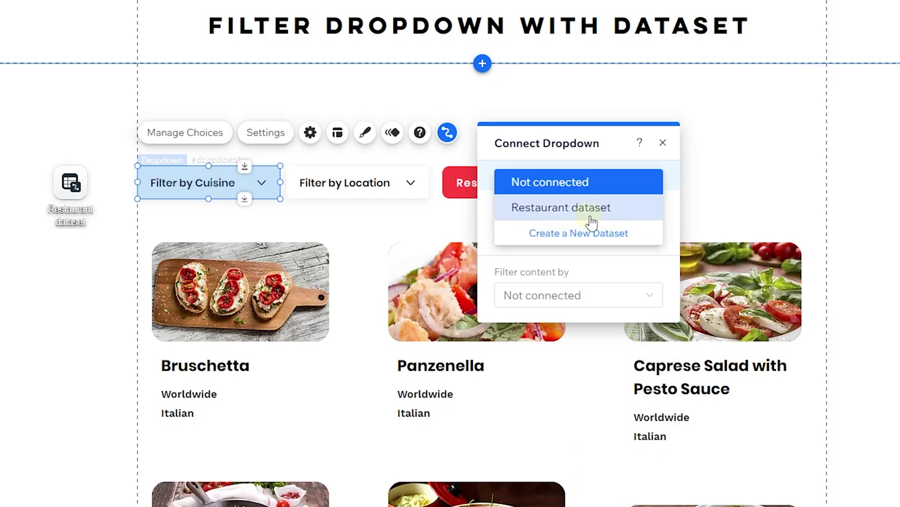
click(577, 212)
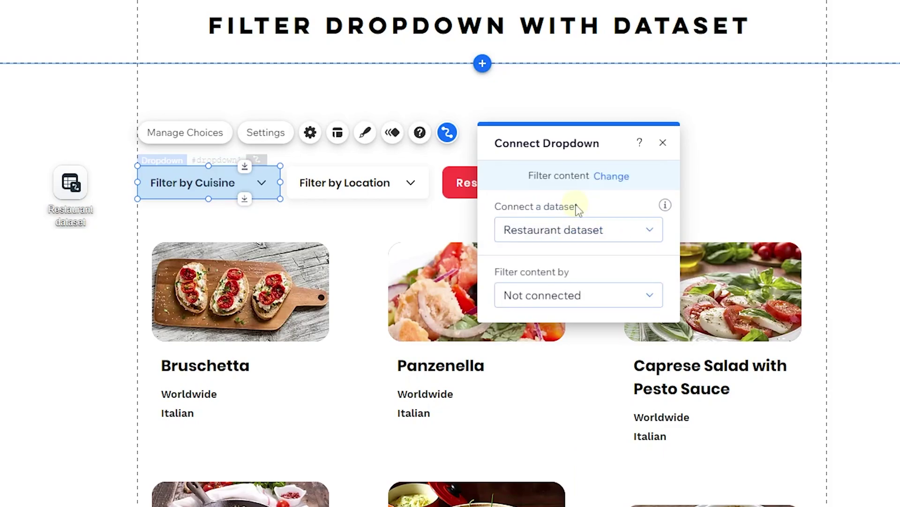
click(561, 299)
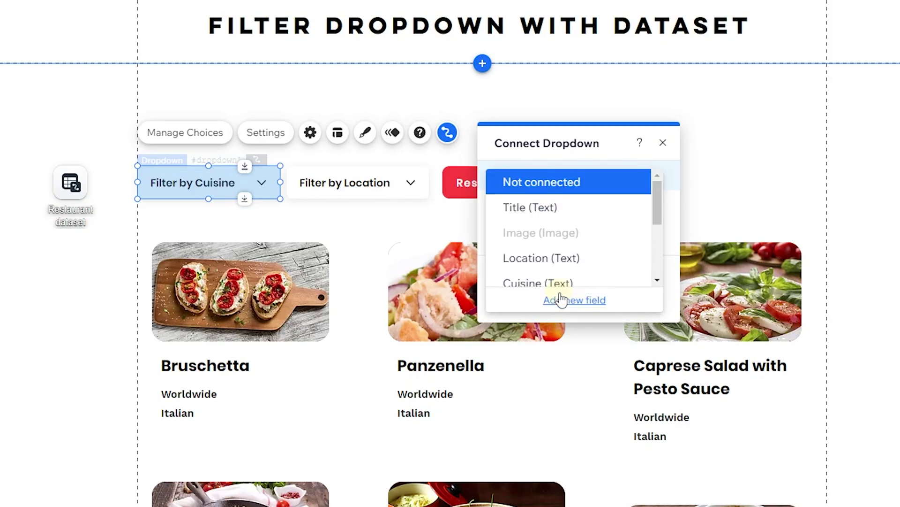
scroll(581, 247, down, 2)
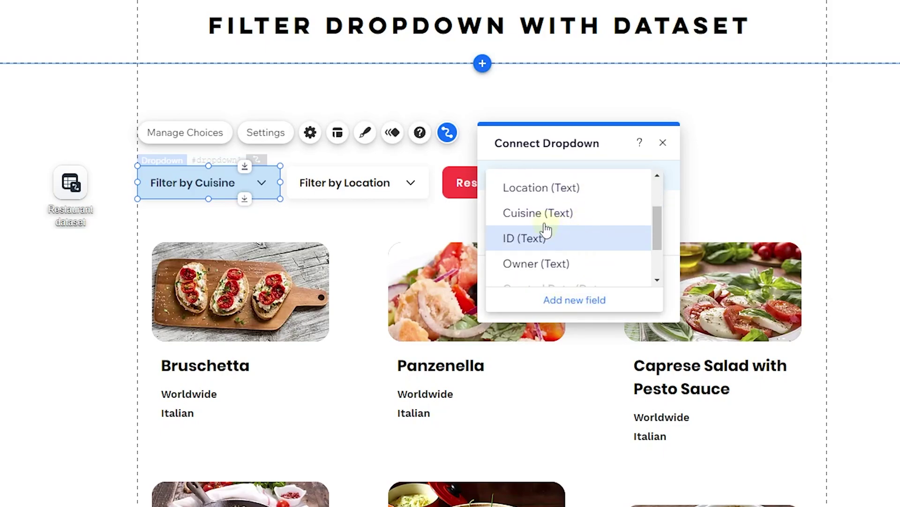
click(542, 221)
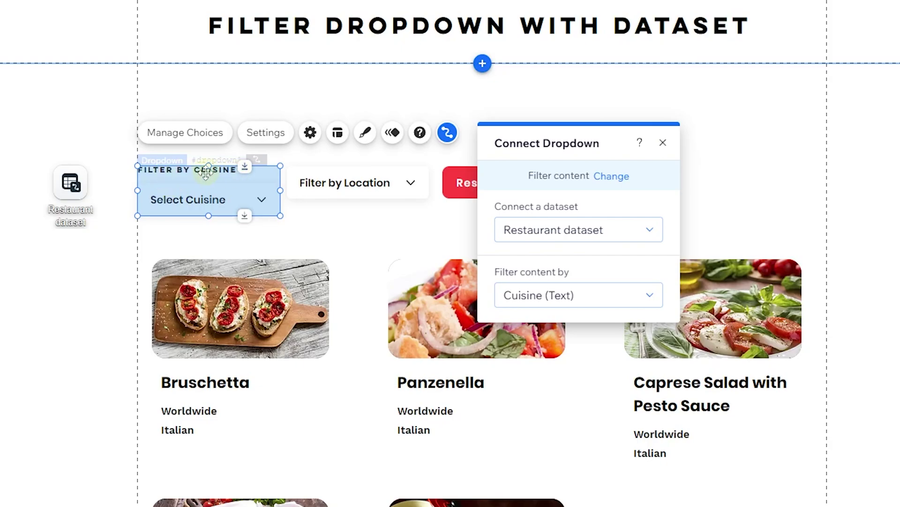
key(Escape)
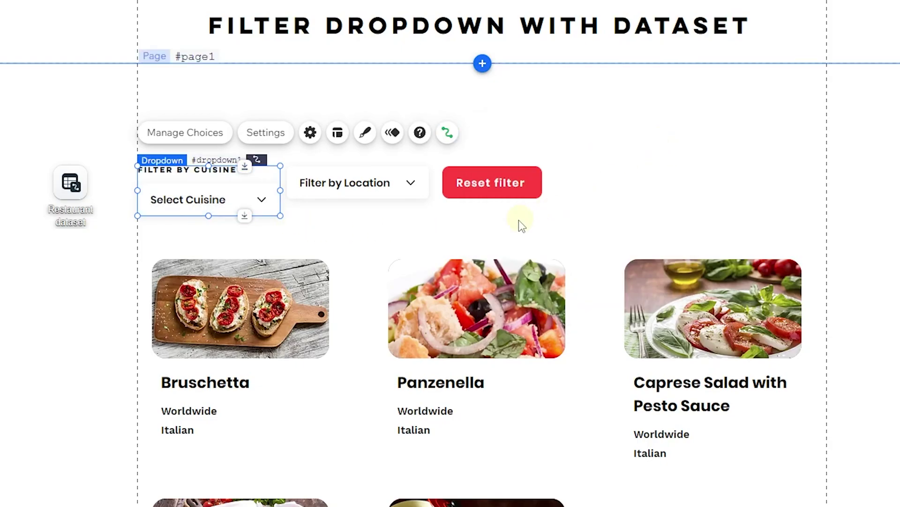
Step: Make the Filter by Location dropdown filter Restaurant dataset by the Location (Text) field
click(370, 185)
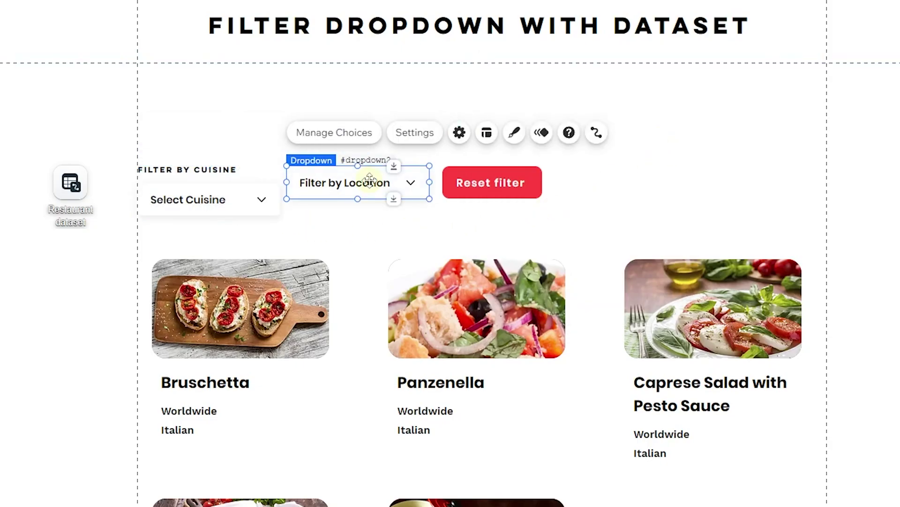
click(597, 134)
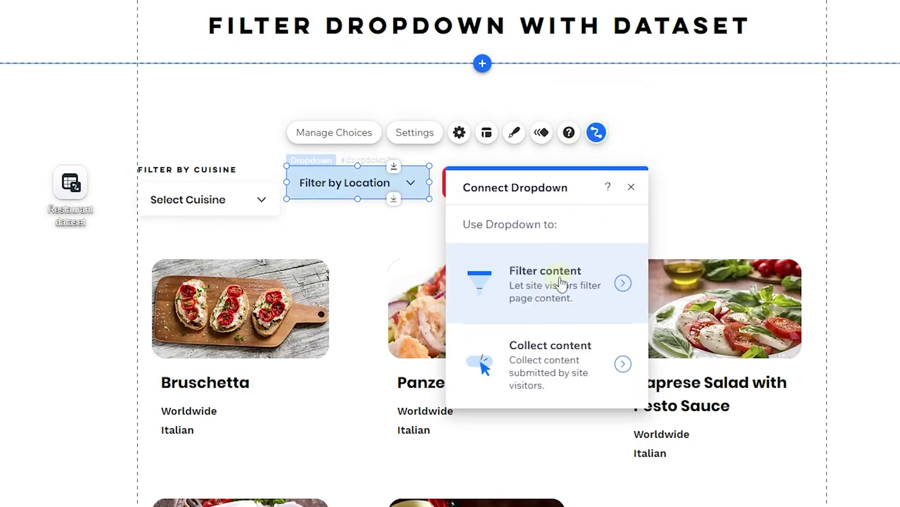
click(530, 289)
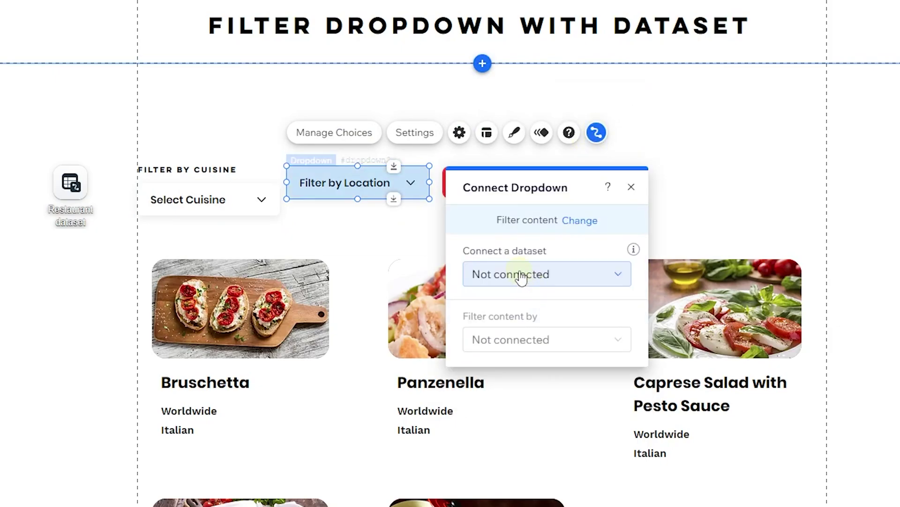
click(521, 277)
click(547, 263)
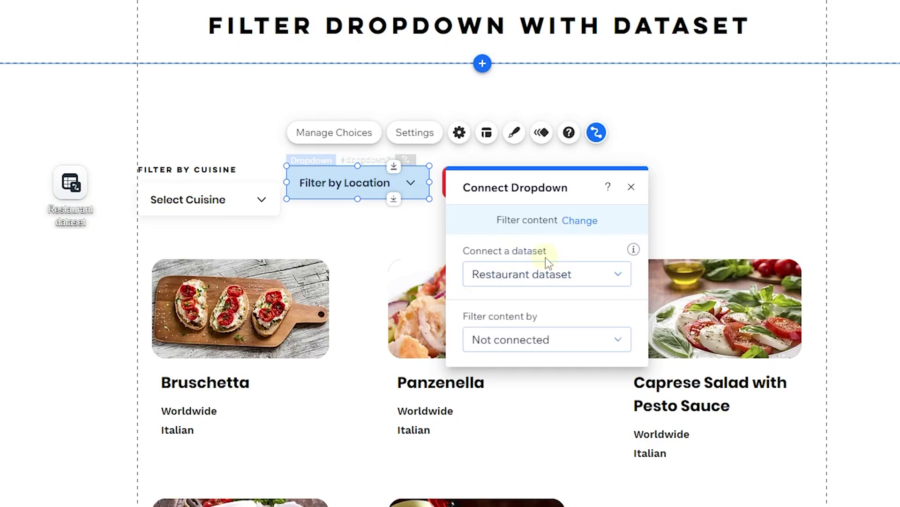
click(539, 338)
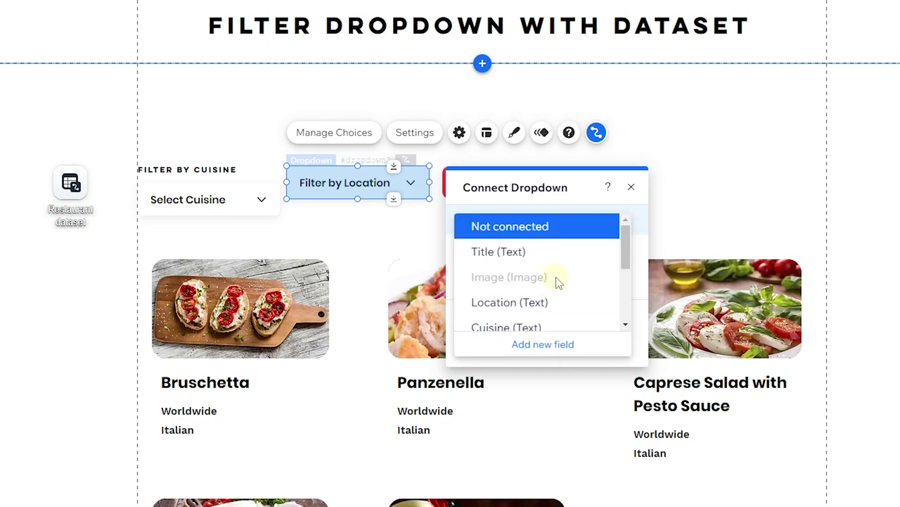
scroll(559, 282, down, 3)
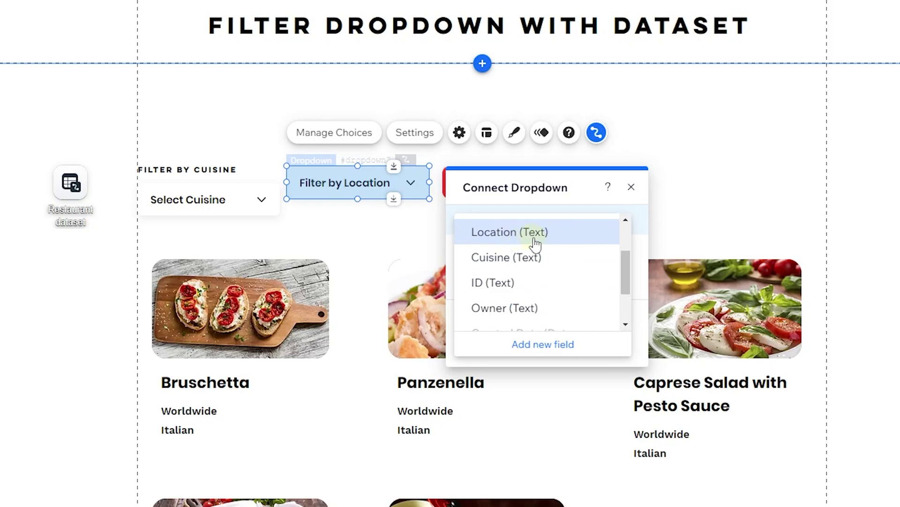
click(533, 234)
click(632, 187)
click(499, 200)
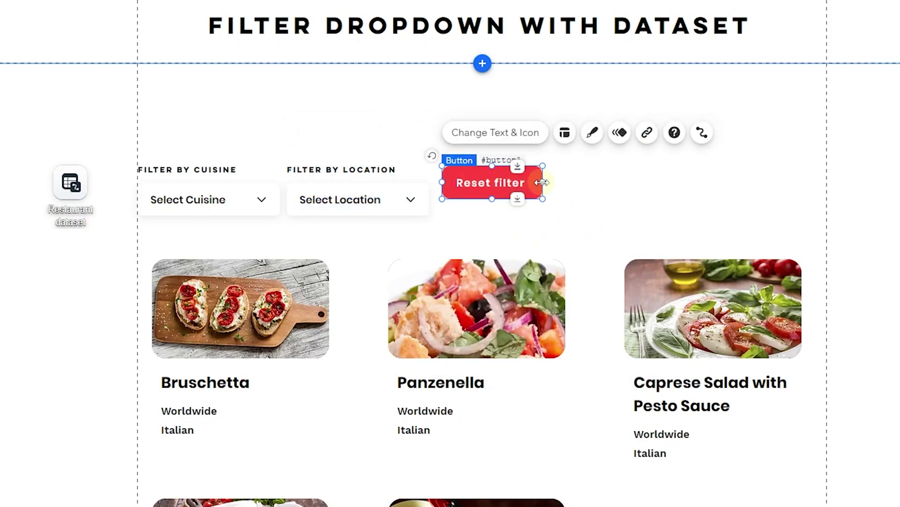
Step: Set the Reset filter button's click action to Reset input values
click(701, 132)
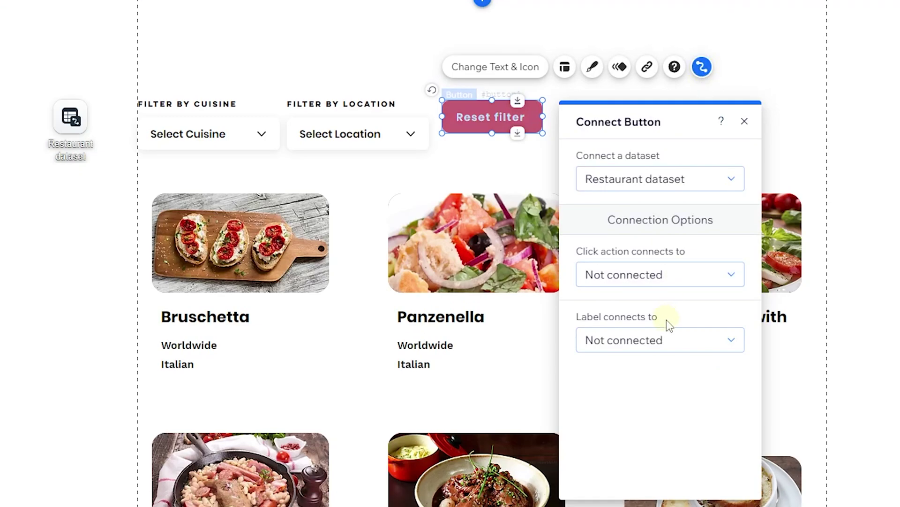
click(628, 274)
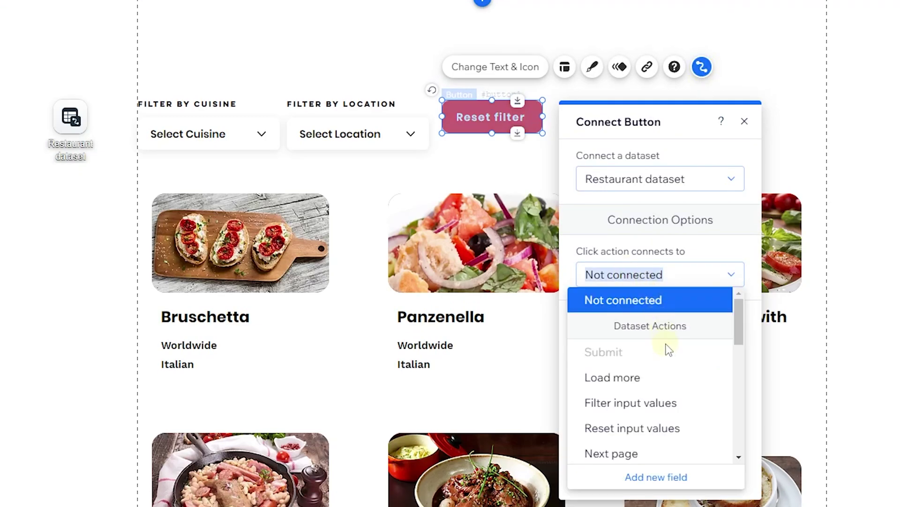
scroll(666, 344, down, 2)
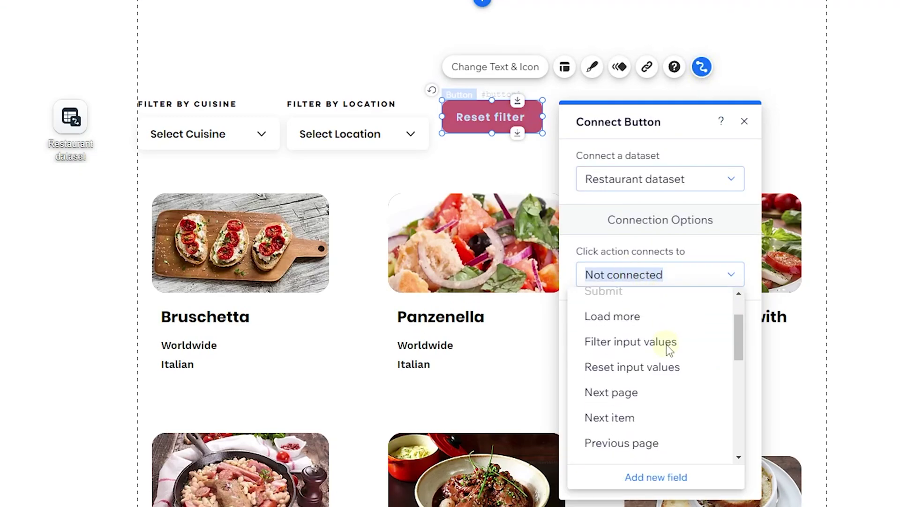
click(706, 362)
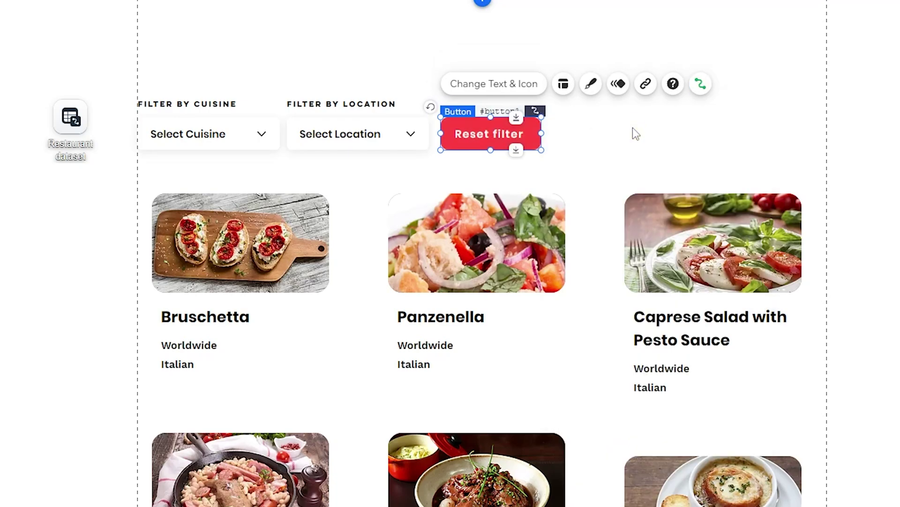
click(632, 127)
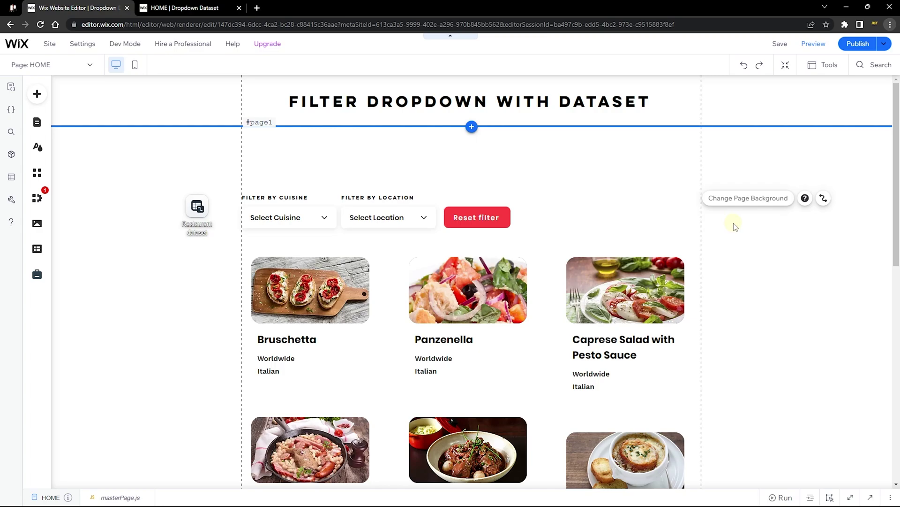
Step: Preview the page and filter the dishes to French cuisine
click(814, 44)
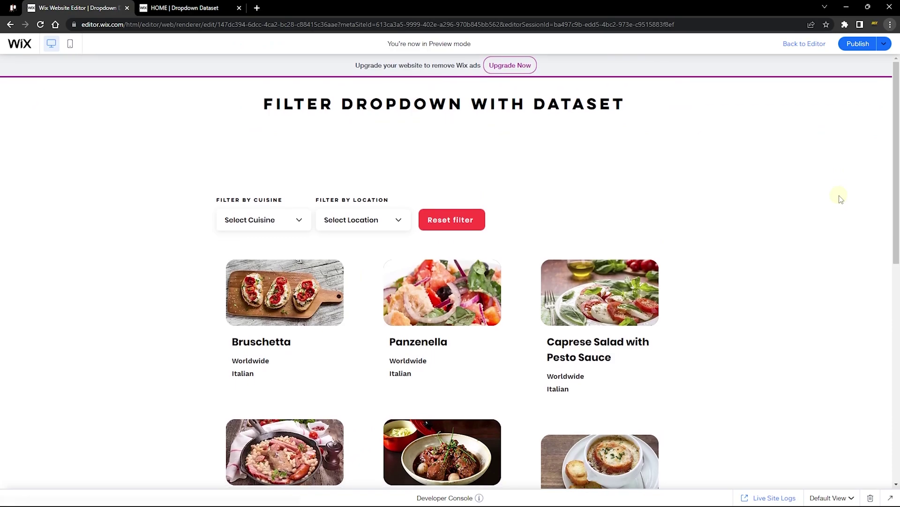
scroll(354, 253, down, 2)
scroll(354, 253, down, 8)
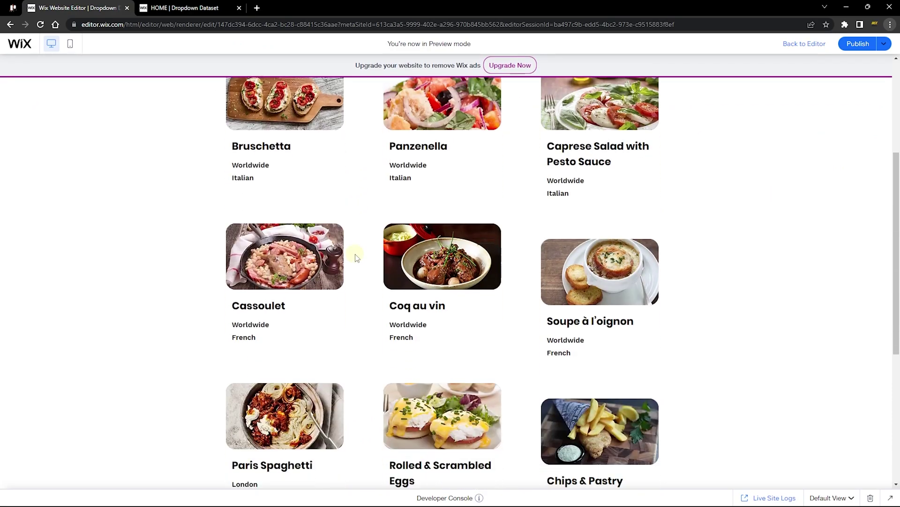
scroll(355, 256, up, 10)
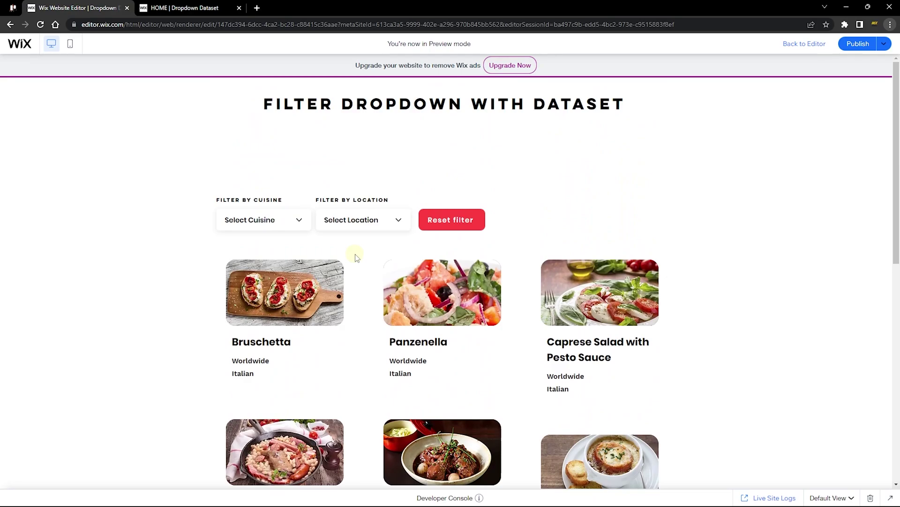
click(244, 220)
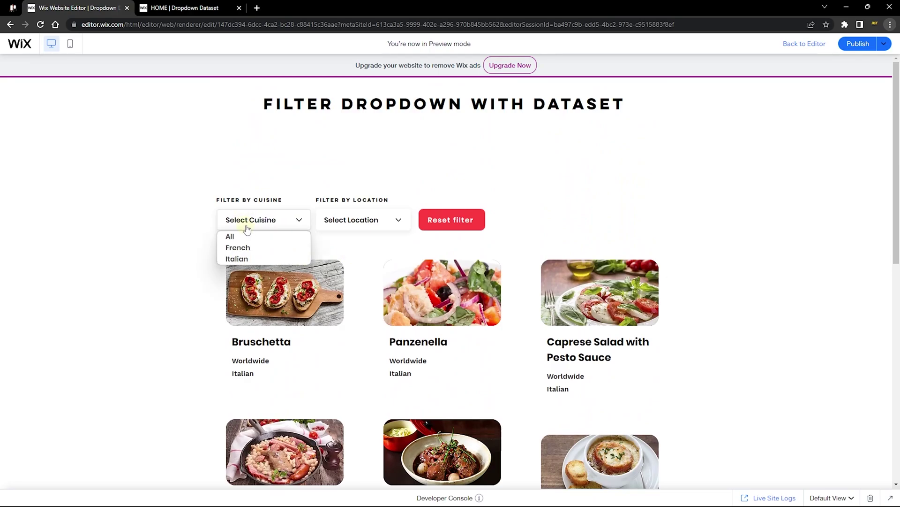
click(256, 247)
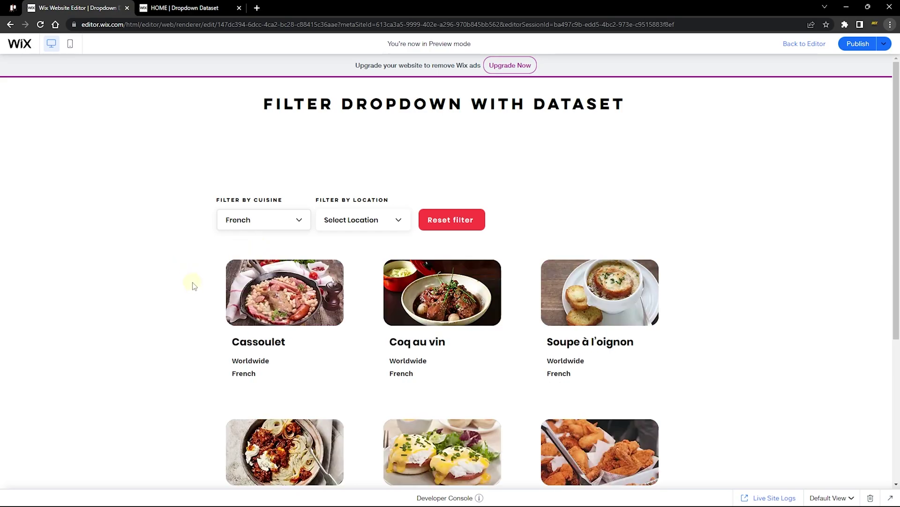
scroll(193, 285, down, 5)
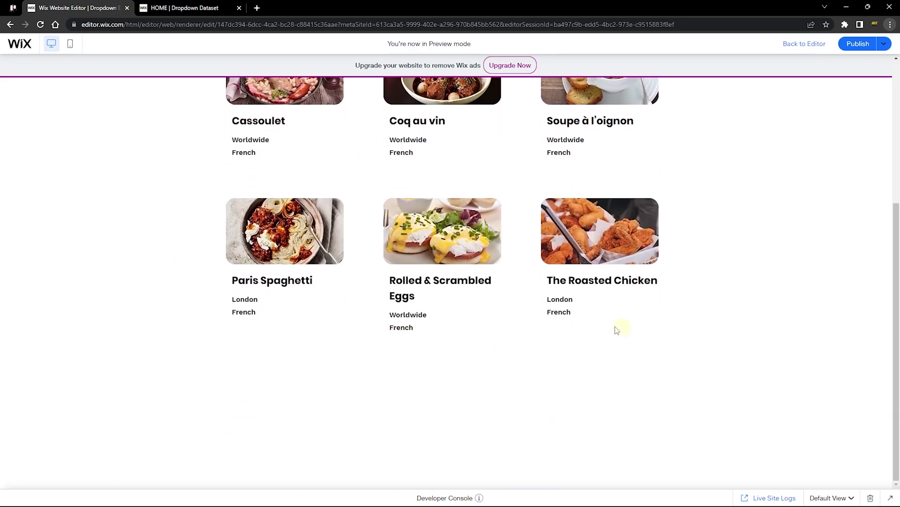
scroll(267, 315, up, 2)
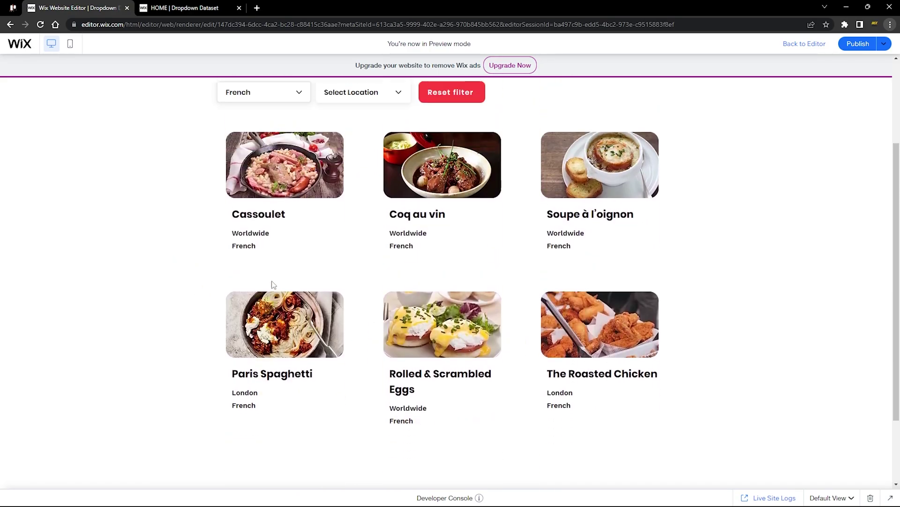
scroll(513, 255, up, 2)
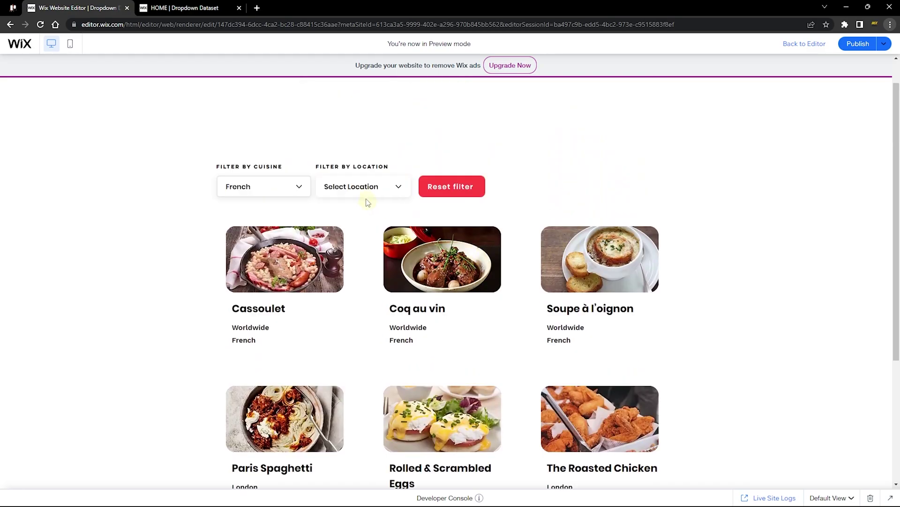
Step: Narrow to London, reset both filters, then combine French with Worldwide
click(355, 187)
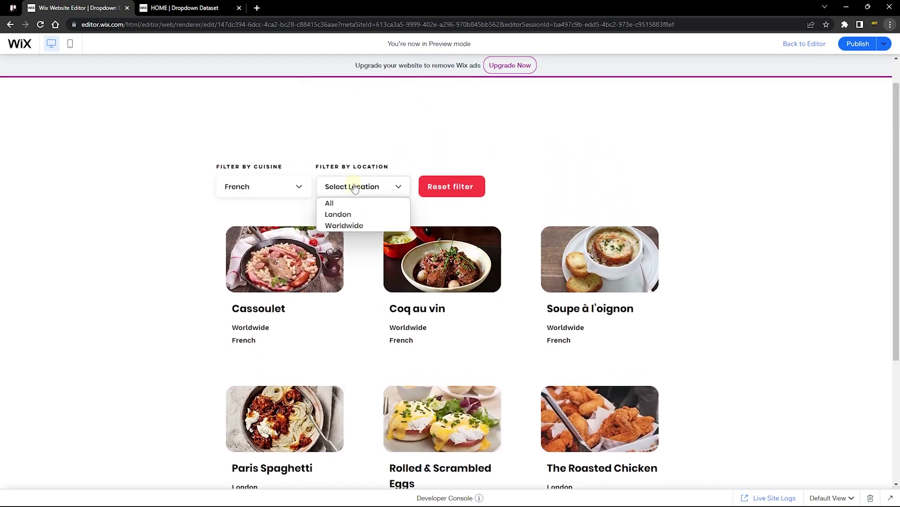
click(357, 216)
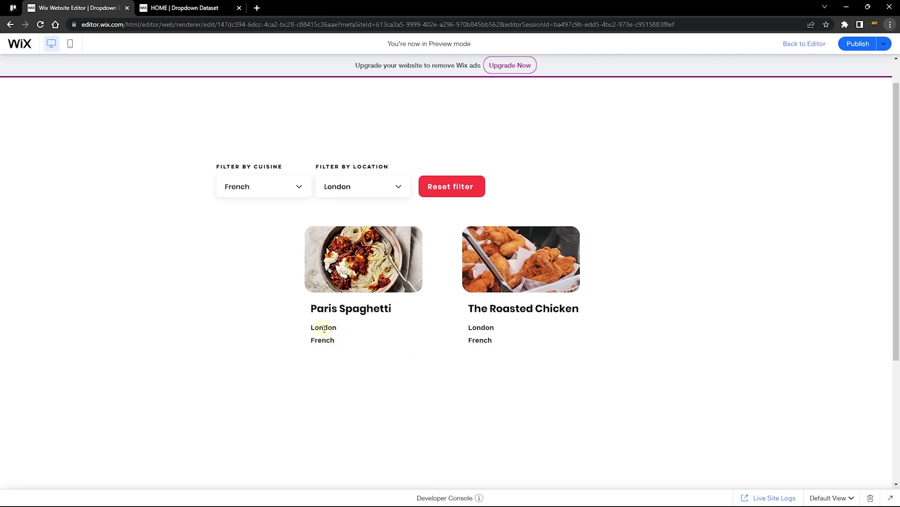
click(453, 188)
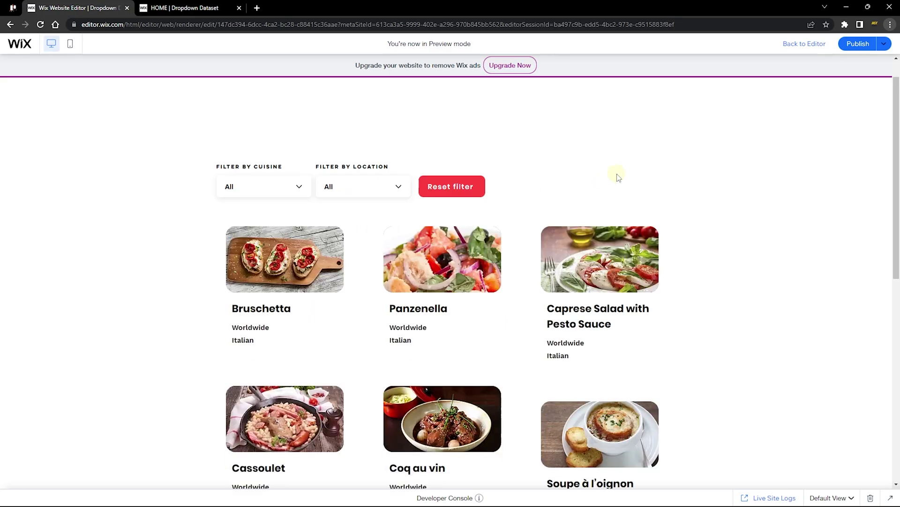
click(252, 194)
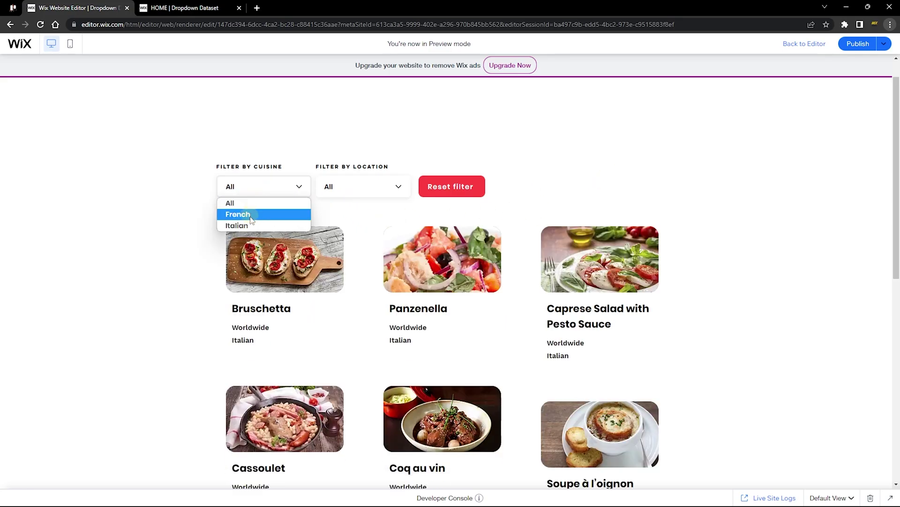
click(241, 213)
click(384, 186)
click(352, 226)
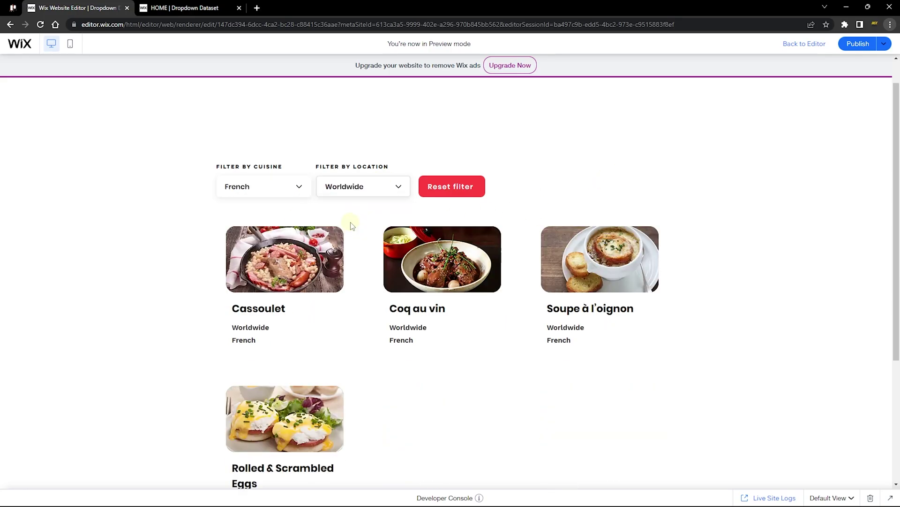
Step: Set Cuisine back to All and review the Worldwide dishes listed
click(248, 194)
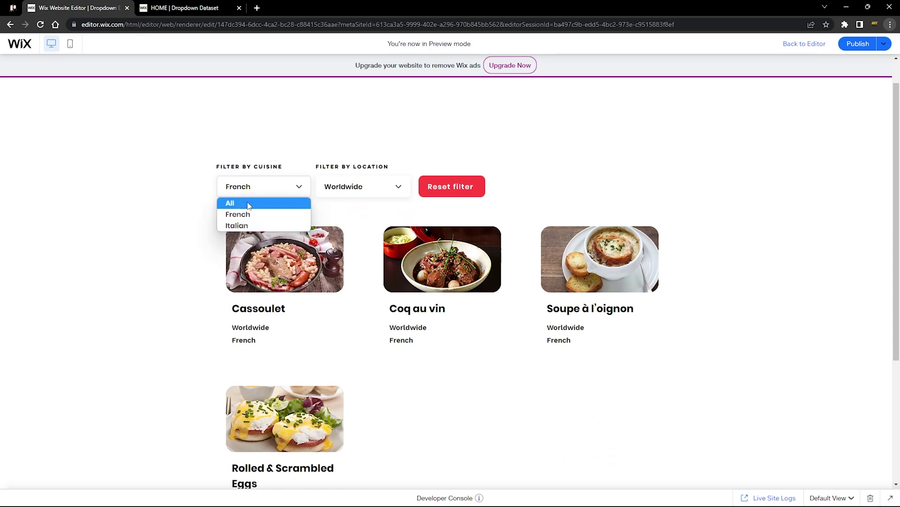
click(247, 202)
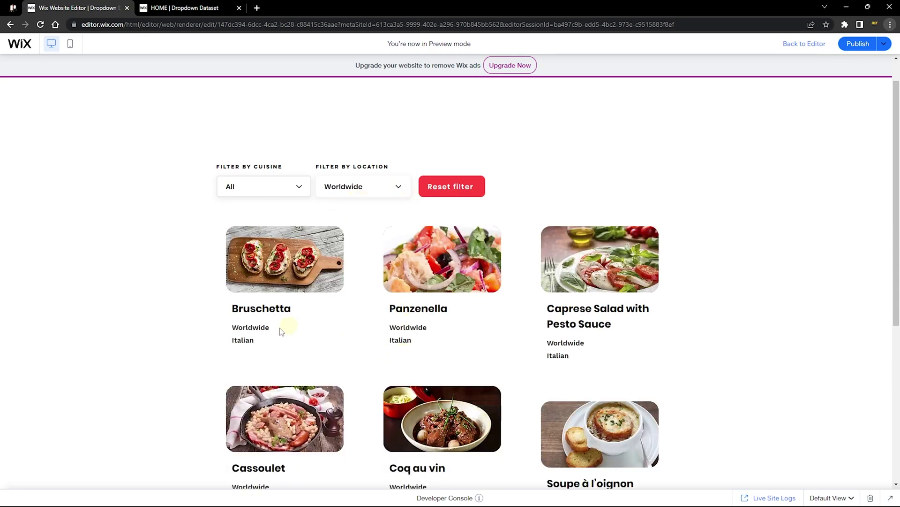
double_click(256, 328)
click(409, 325)
scroll(565, 218, down, 3)
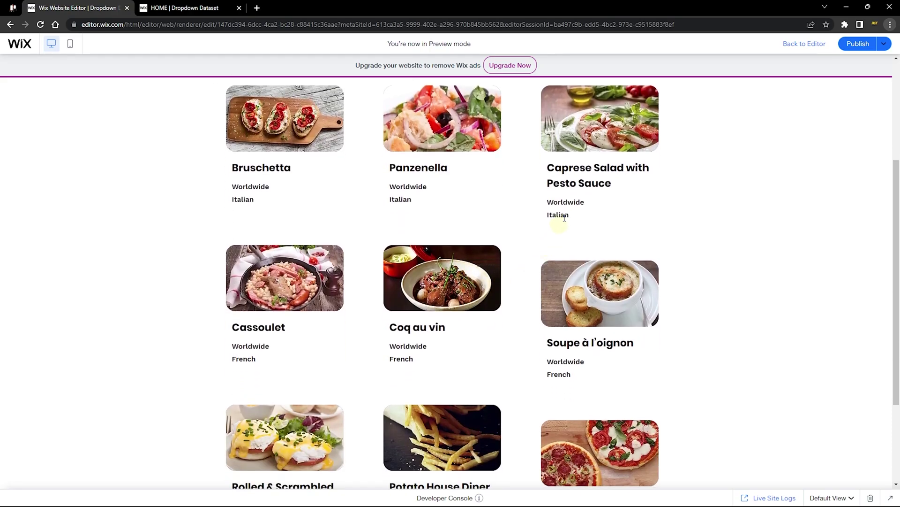
scroll(241, 354, down, 3)
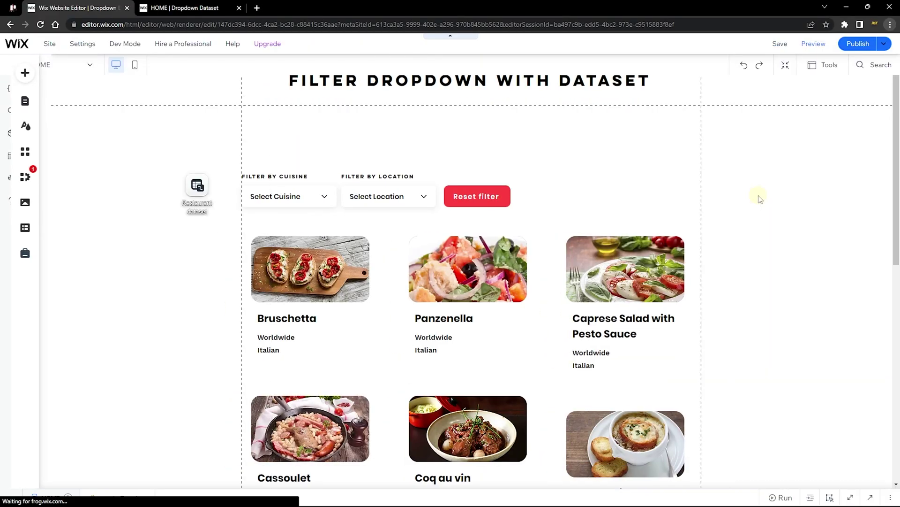
Step: Drag the section's bottom edge down to leave empty space below the recipe cards
scroll(753, 199, down, 5)
scroll(755, 211, down, 4)
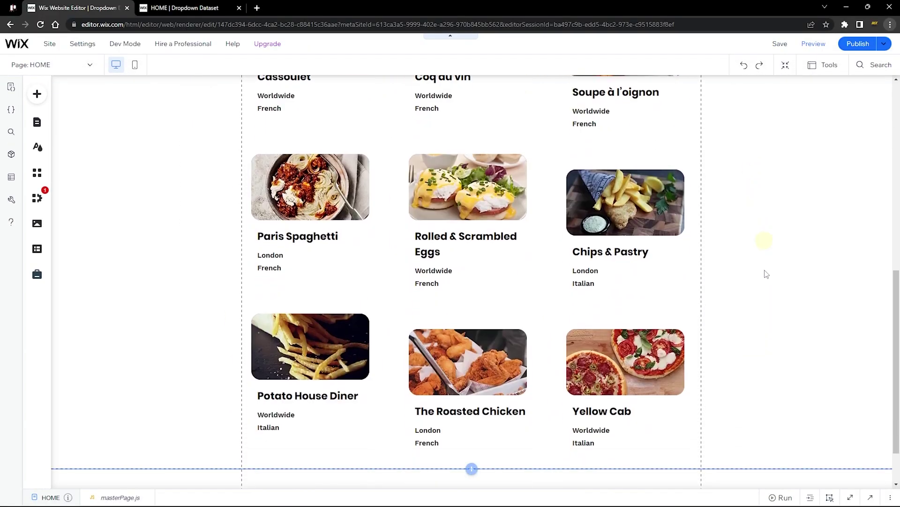
scroll(761, 296, down, 1)
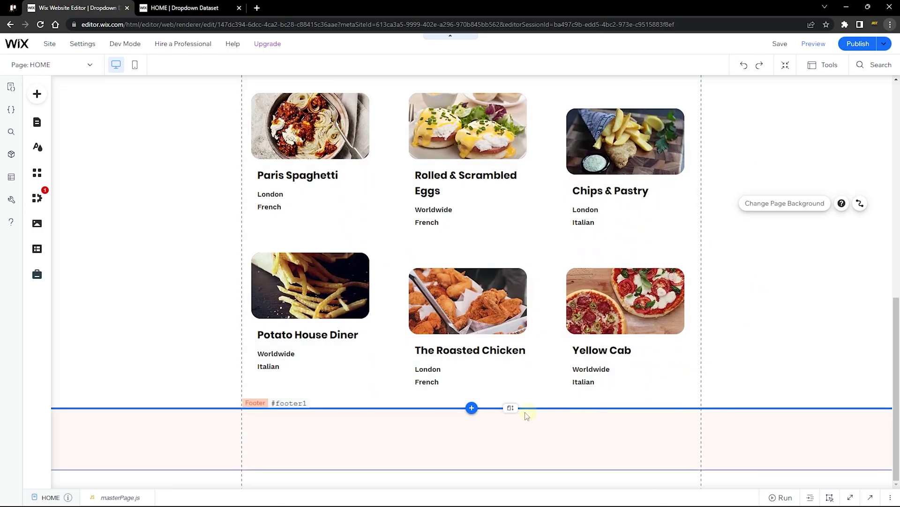
drag(528, 408, 533, 471)
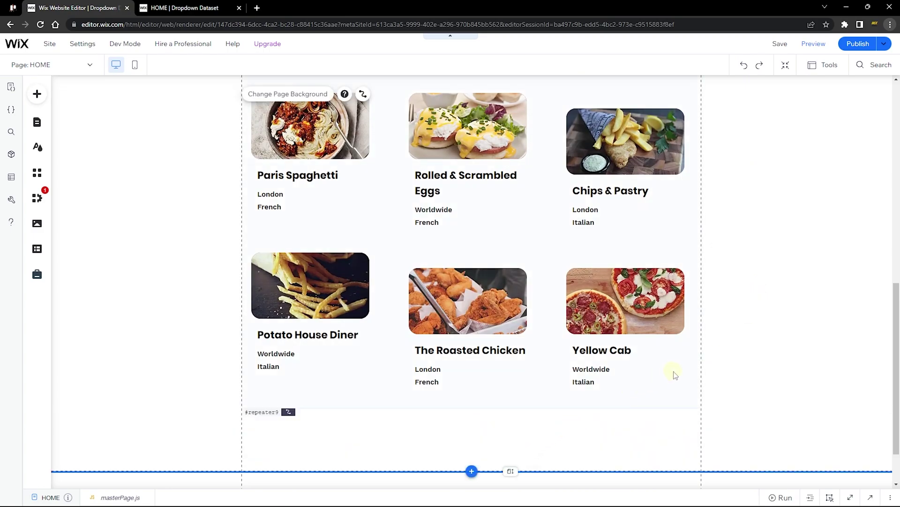
scroll(577, 375, down, 1)
drag(509, 424, 506, 468)
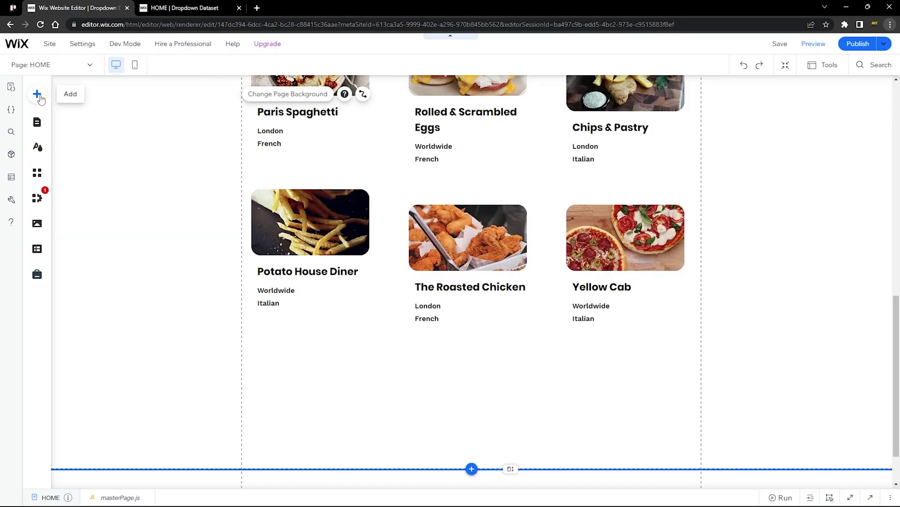
click(38, 94)
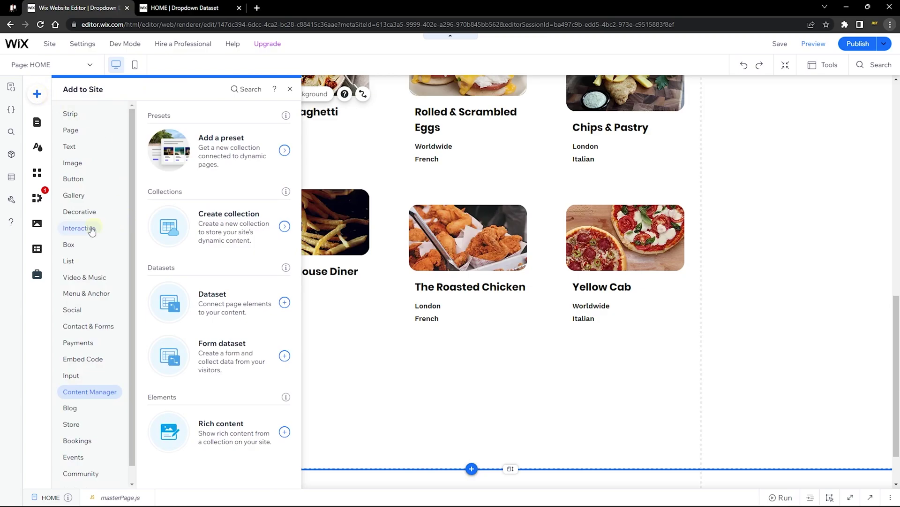
Step: Drag an Interactive pagination bar design onto the page just below the restaurant cards
click(88, 228)
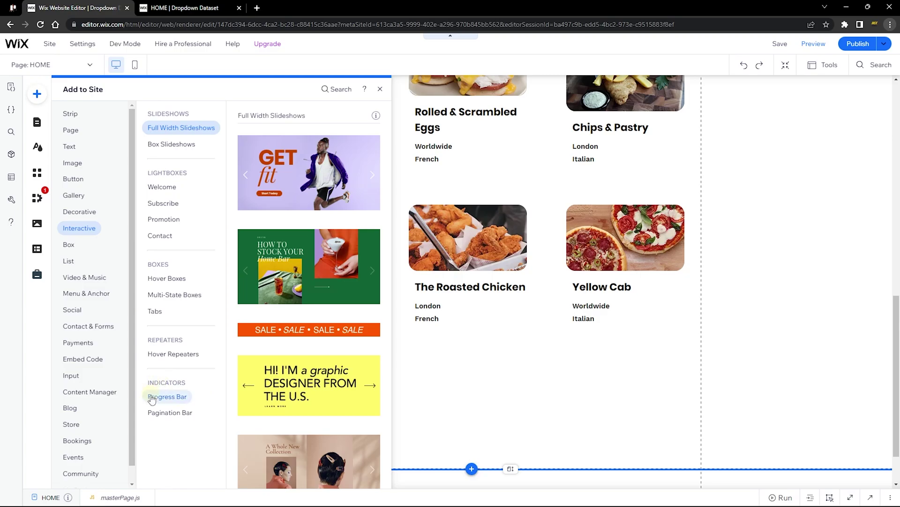
click(160, 414)
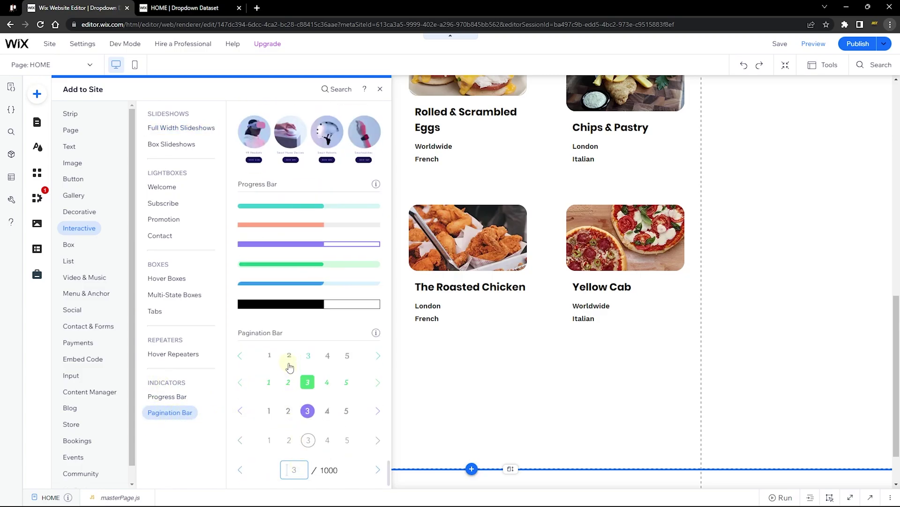
drag(290, 367, 456, 375)
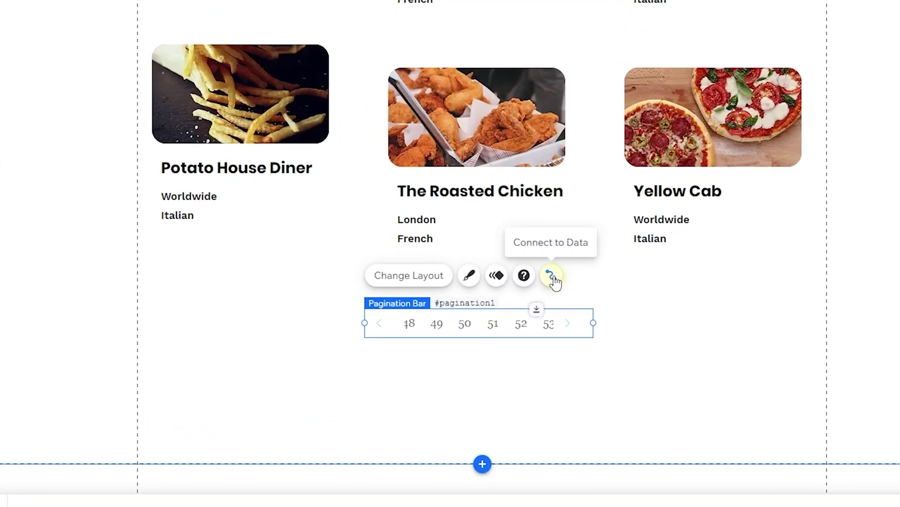
Step: Bind the pagination bar to the Restaurant dataset so it shows a single page, 1
click(552, 276)
click(685, 227)
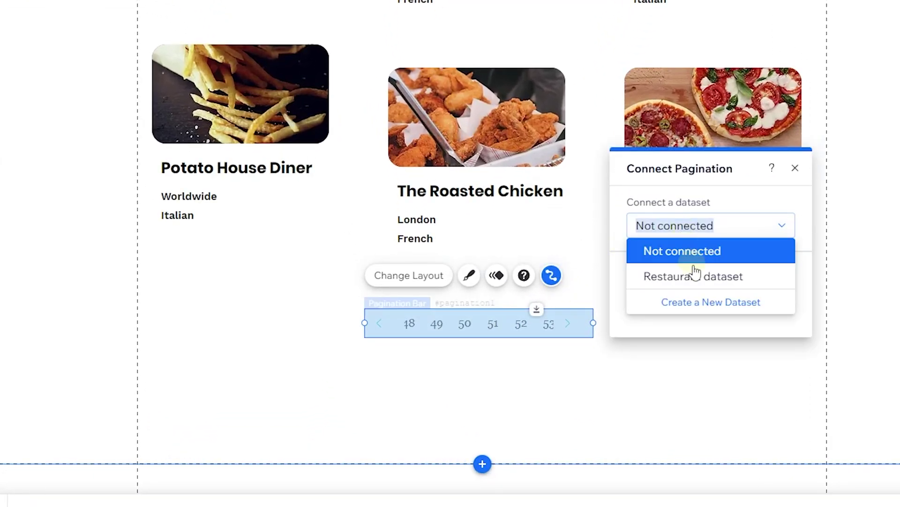
click(696, 277)
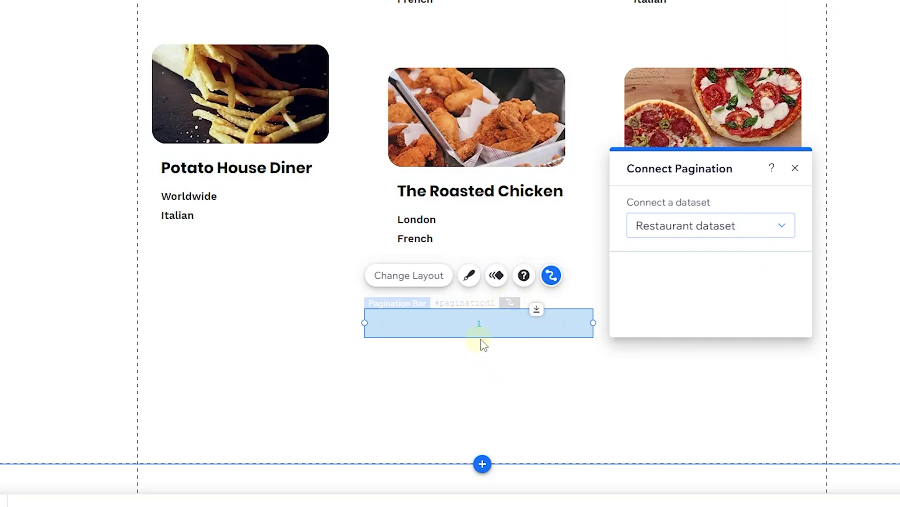
click(795, 168)
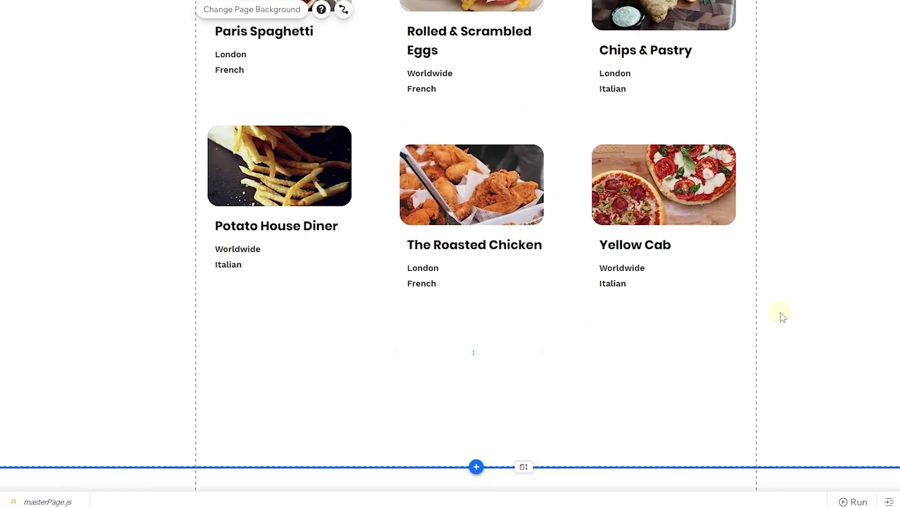
scroll(782, 317, up, 5)
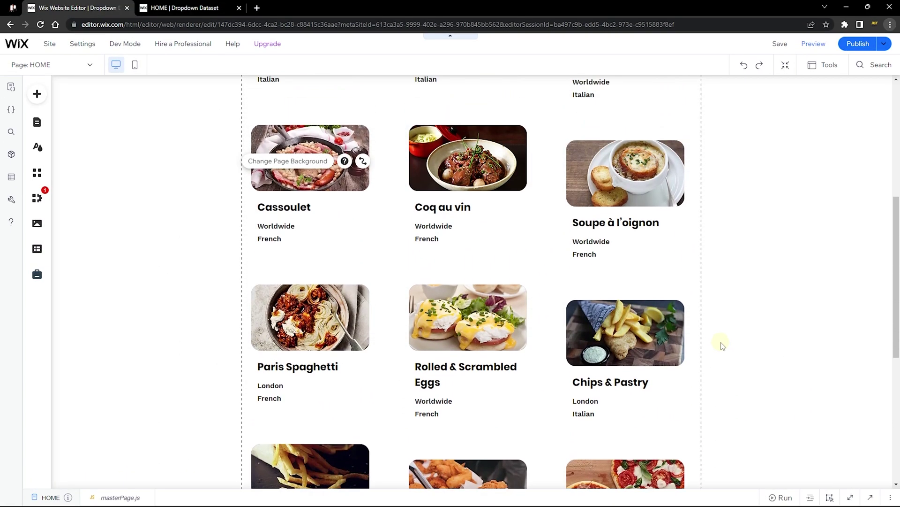
scroll(720, 345, up, 5)
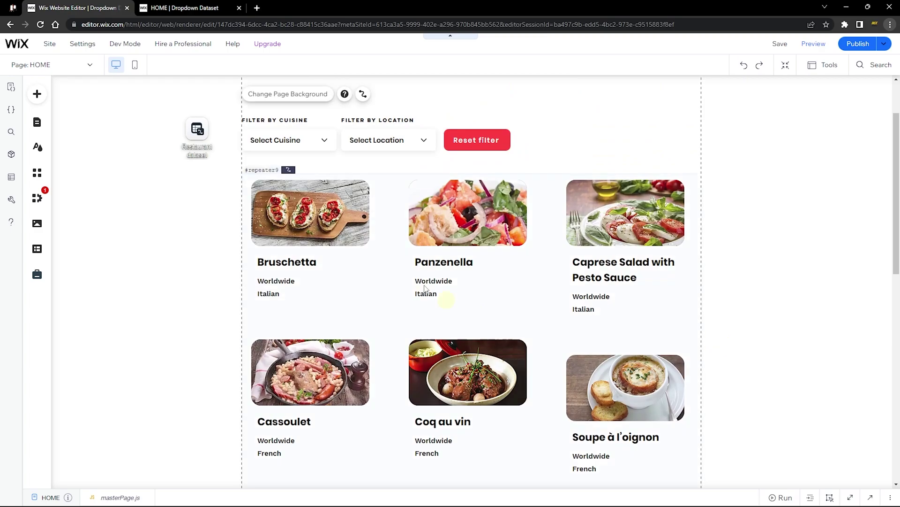
Step: Change the Restaurant dataset's number of items to display from 12 to 6
click(197, 132)
click(259, 94)
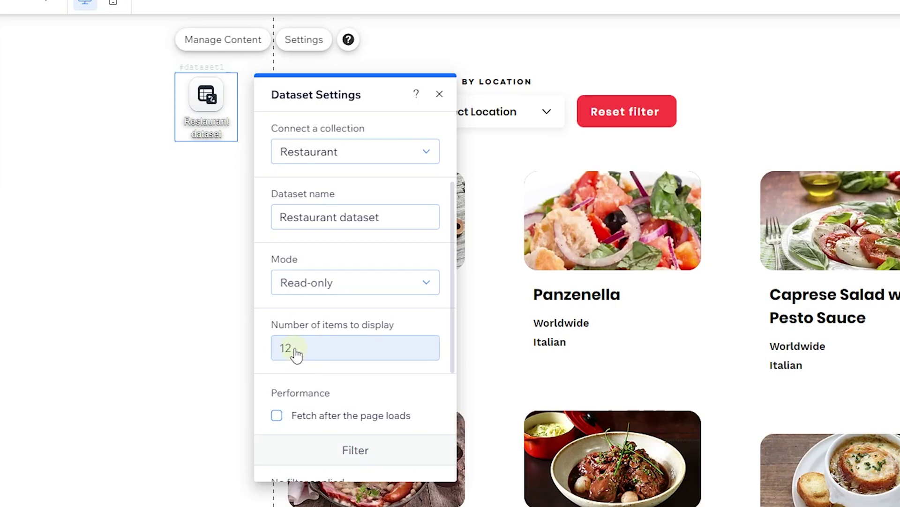
double_click(295, 349)
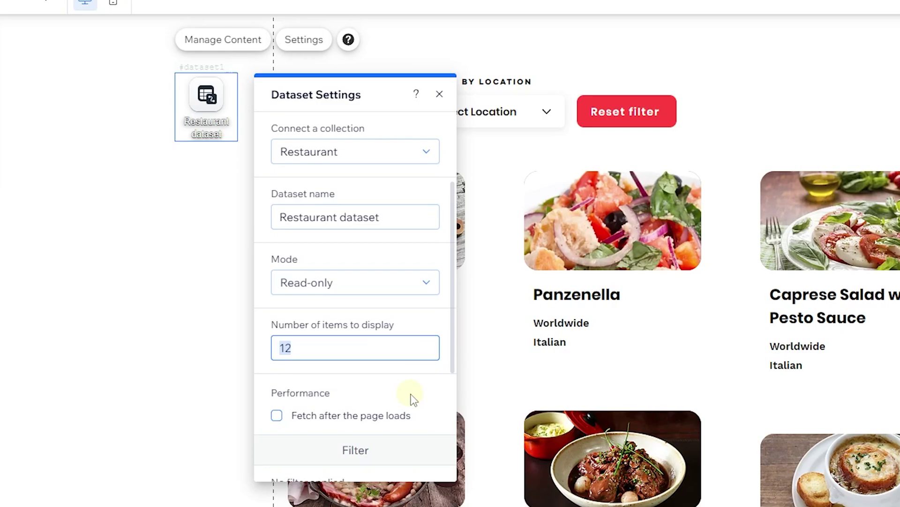
text(6)
click(413, 399)
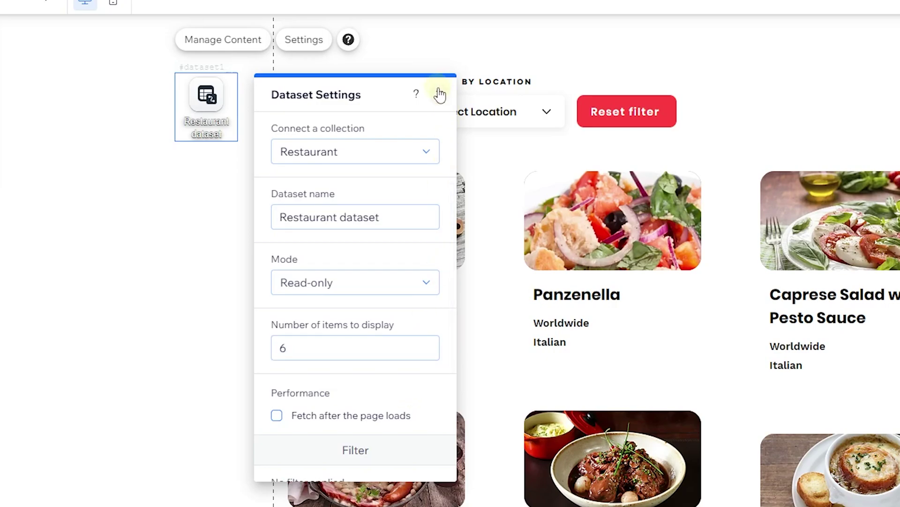
click(440, 94)
Step: Select the pagination bar to confirm it now lists pages 1 and 2
click(723, 352)
scroll(726, 352, down, 5)
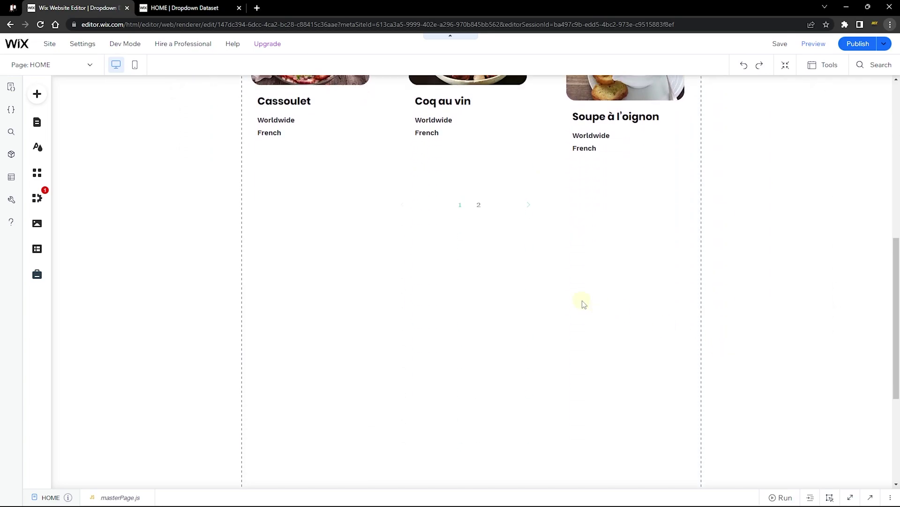
scroll(580, 303, up, 6)
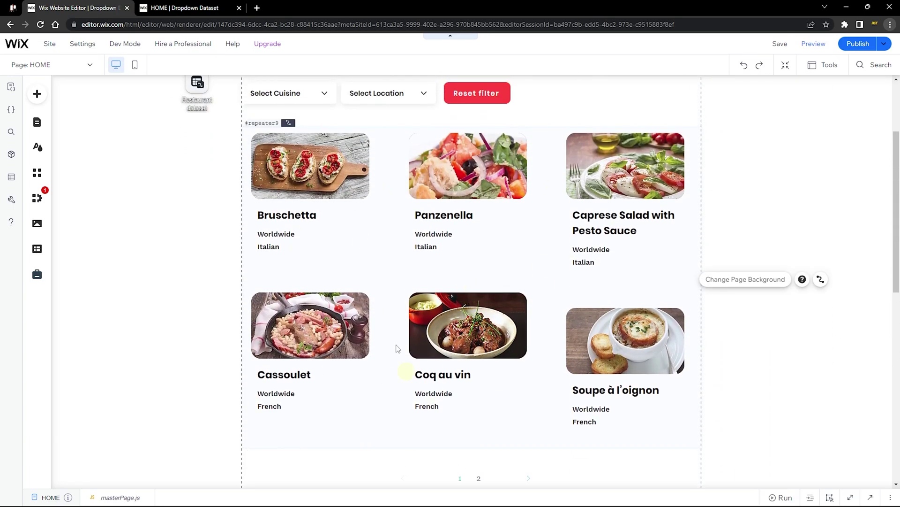
scroll(569, 300, down, 1)
click(488, 429)
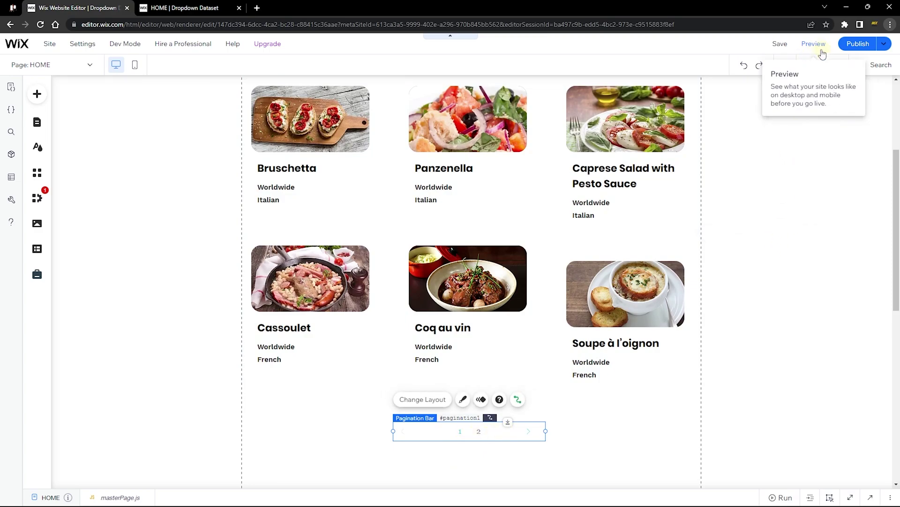
Step: Preview the site and test the pagination, moving between pages 1 and 2
click(814, 44)
scroll(690, 295, down, 2)
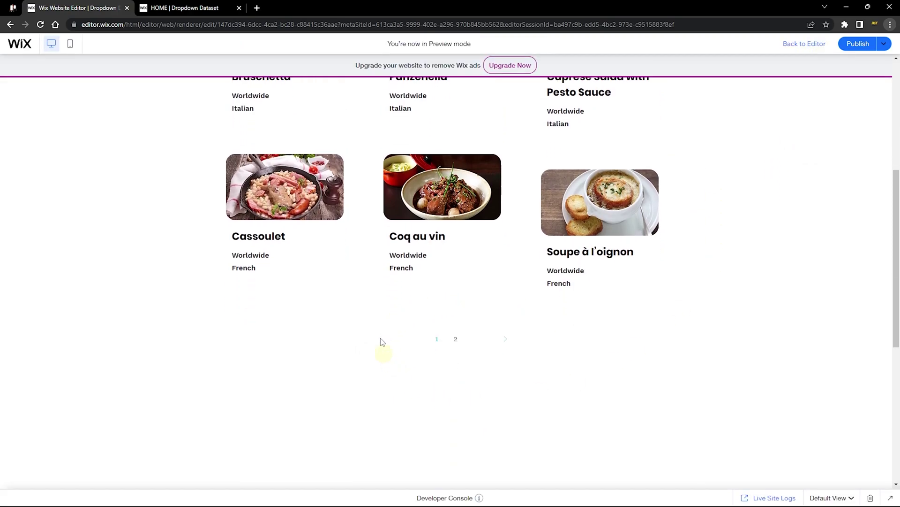
click(456, 340)
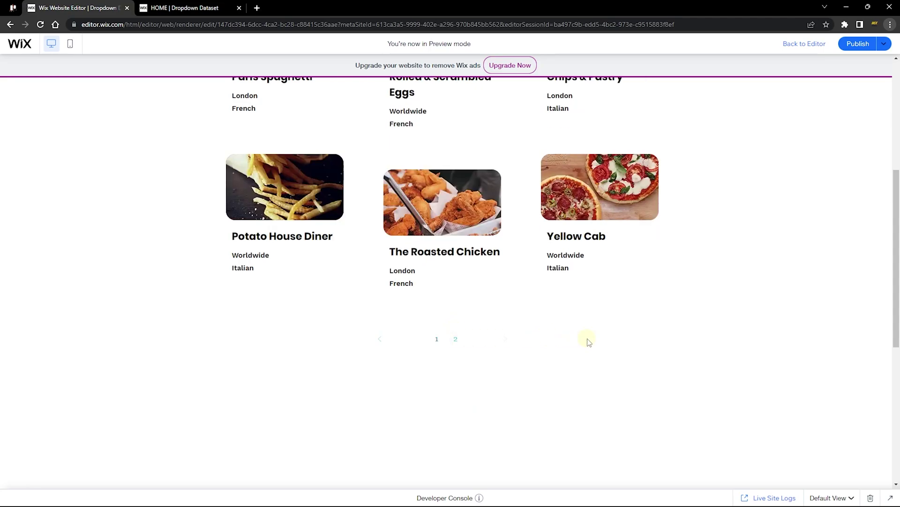
scroll(492, 305, up, 5)
scroll(535, 305, down, 3)
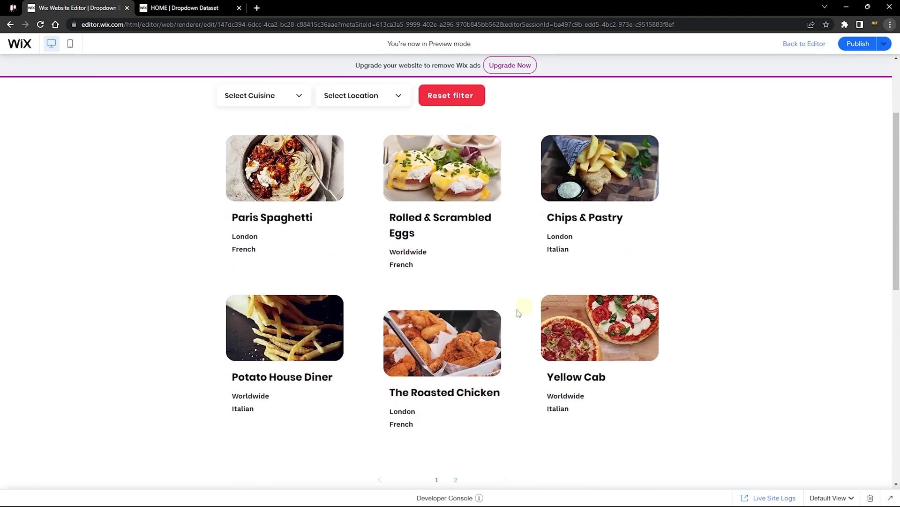
click(438, 433)
scroll(519, 415, up, 3)
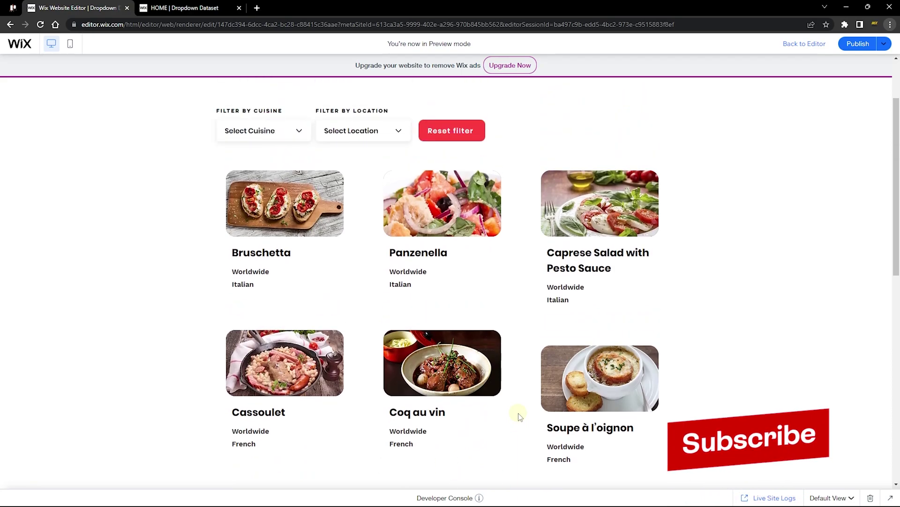
scroll(520, 417, down, 3)
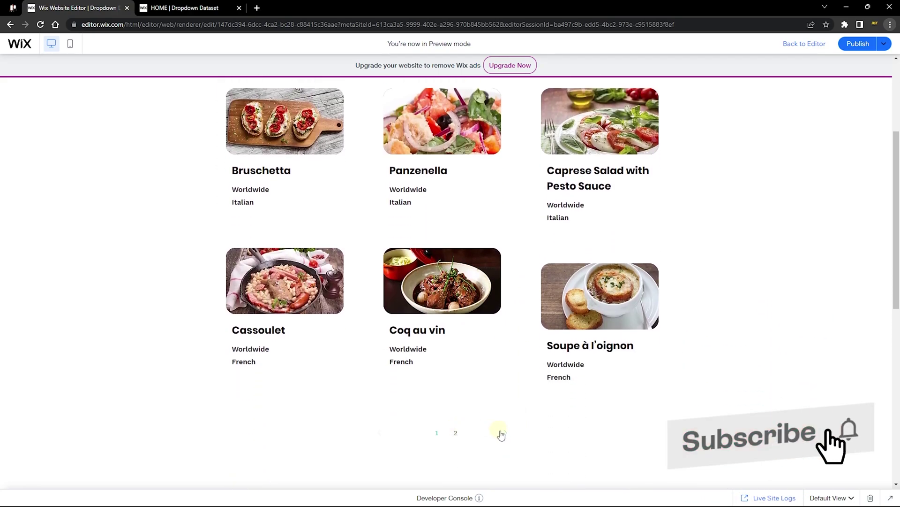
click(511, 433)
click(436, 433)
scroll(398, 399, up, 3)
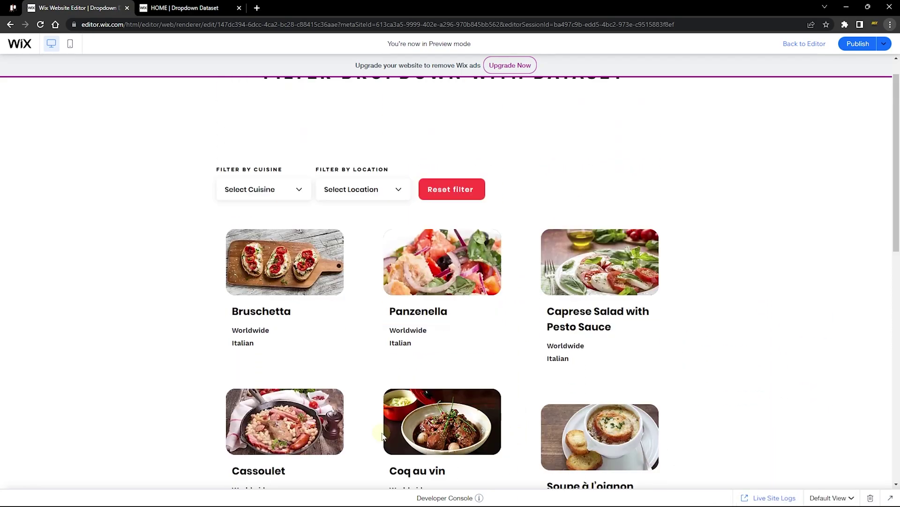
Step: Filter the restaurants to French cuisine in London, leaving Paris Spaghetti and The Roasted Chicken
click(266, 198)
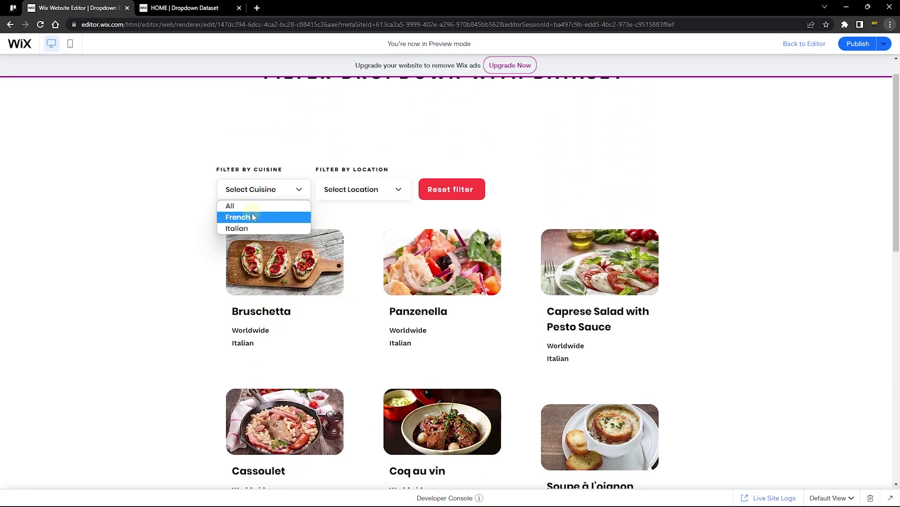
click(254, 215)
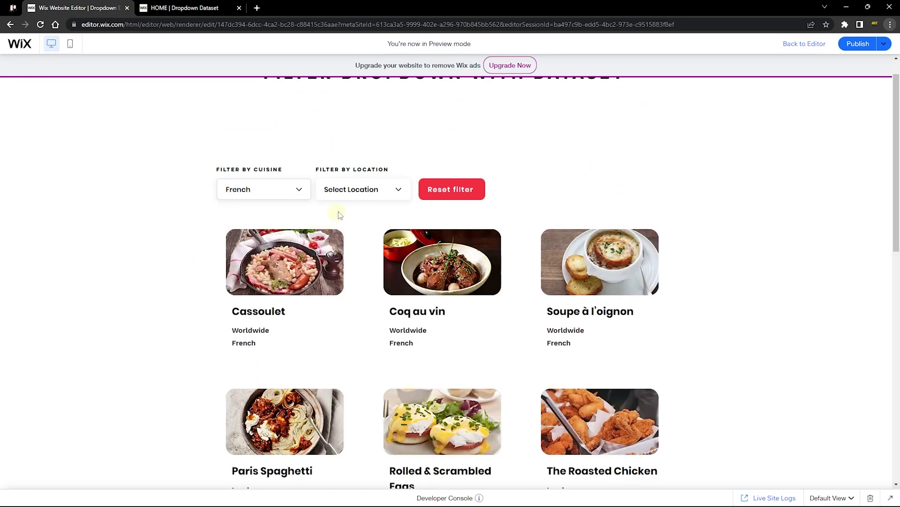
click(349, 191)
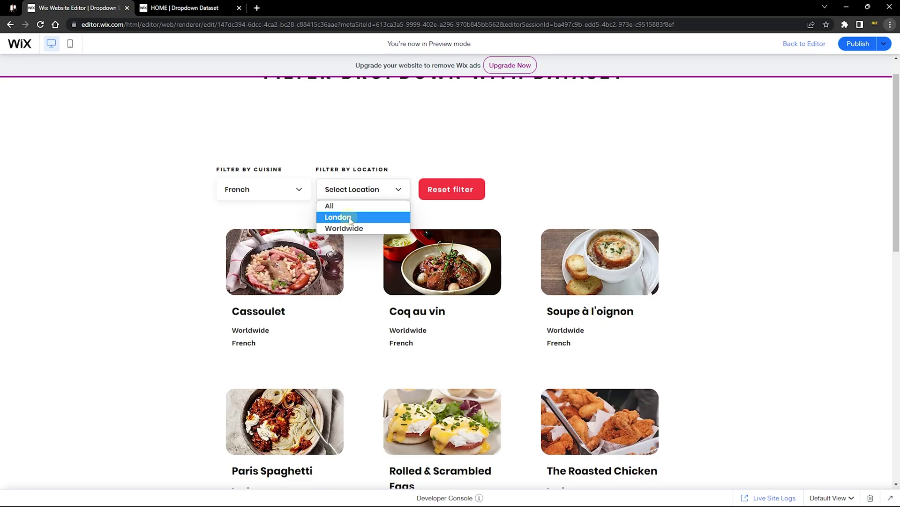
click(349, 217)
scroll(468, 362, down, 2)
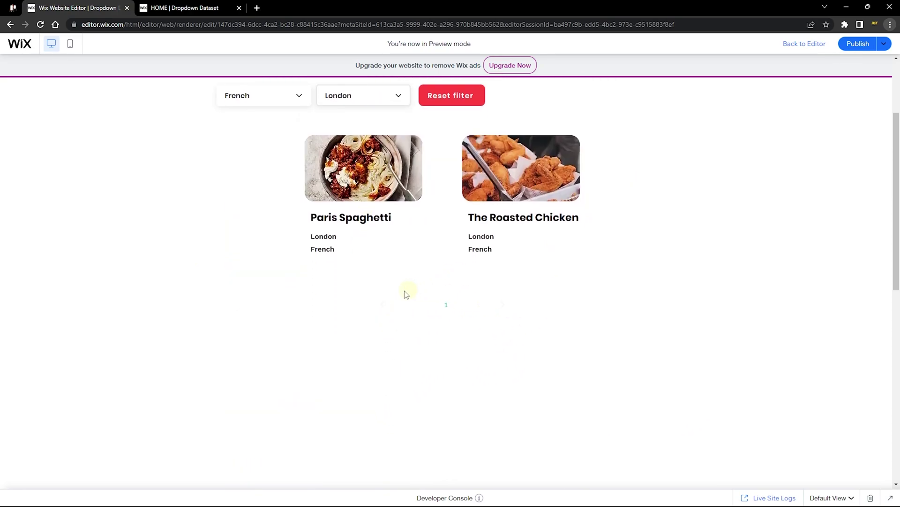
scroll(431, 342, up, 2)
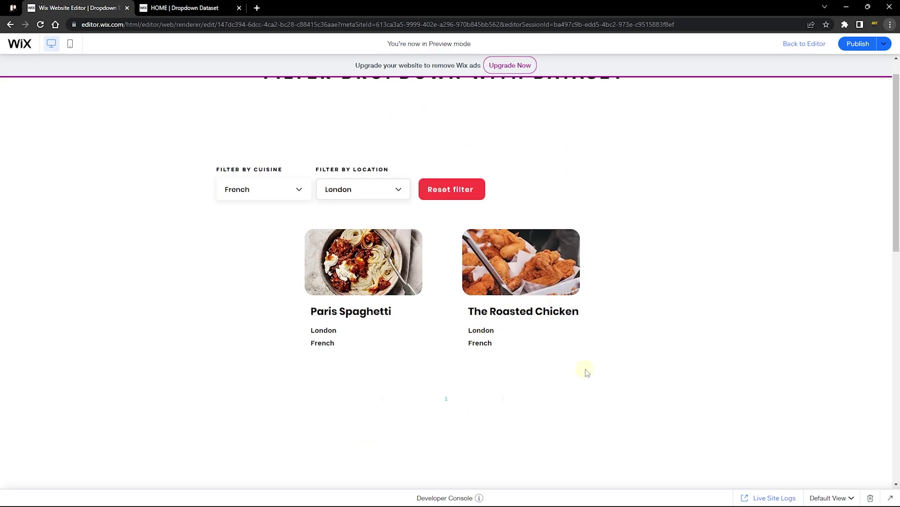